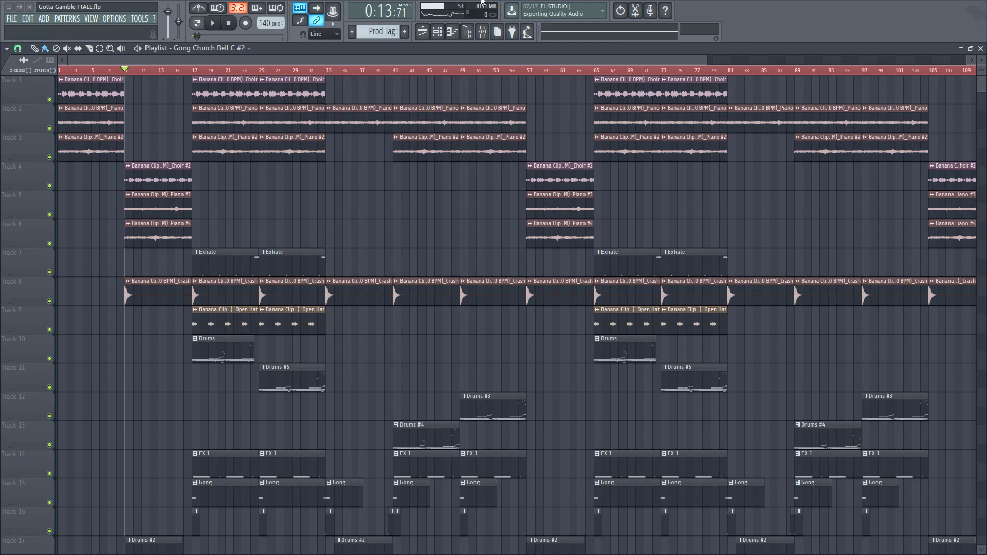
Step: Select the playlist's time range from bar 1 to bar 65, deselect the clips, and listen through the section before stopping playback
drag(599, 74, 2, 109)
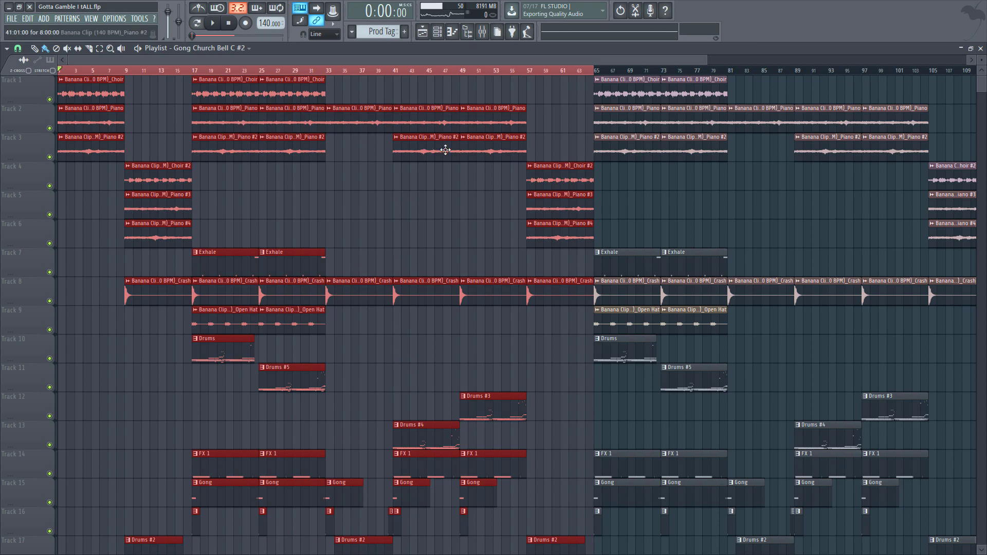
scroll(596, 206, down, 5)
scroll(600, 154, up, 5)
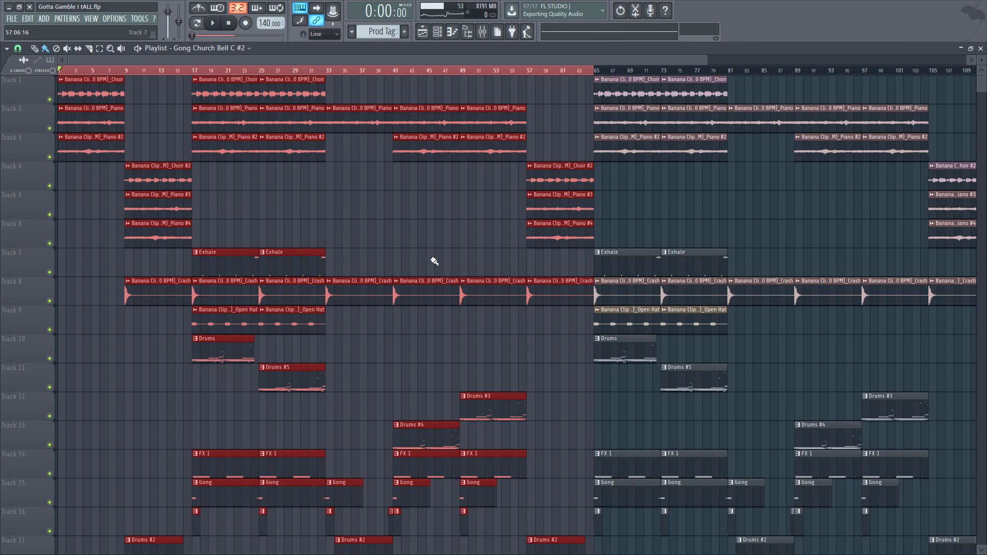
drag(981, 60, 981, 65)
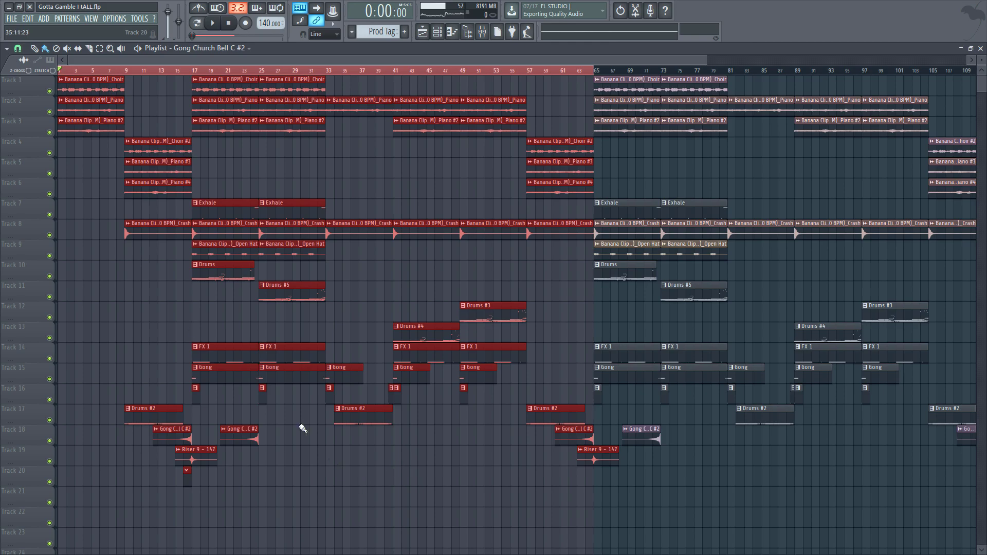
click(354, 169)
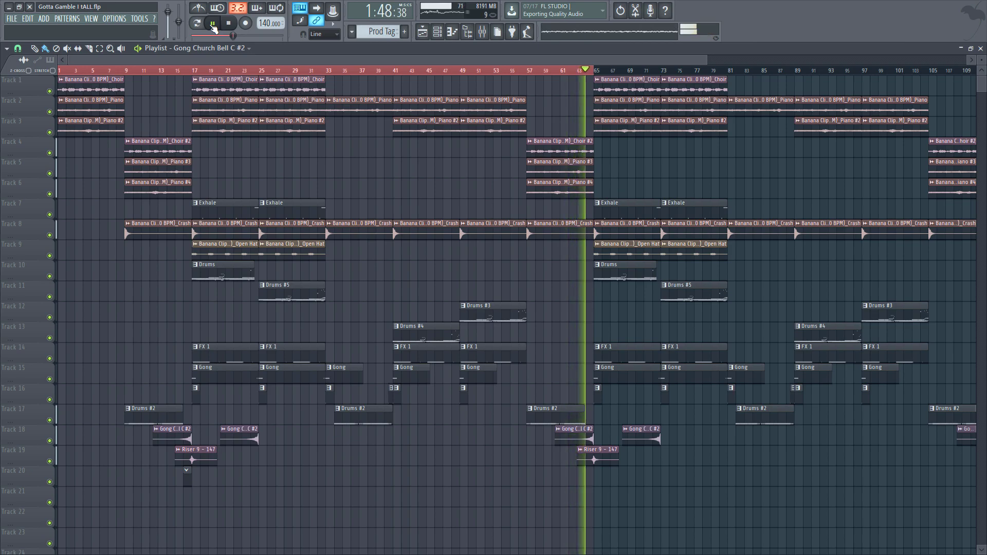
click(213, 25)
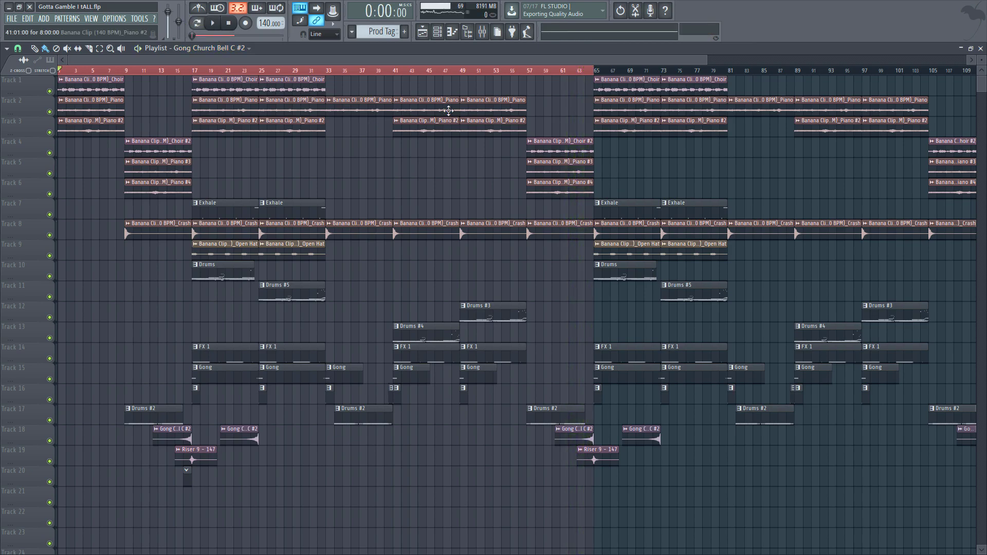
Step: Clear the playlist's time selection, and review the sounds in the channel rack before hiding it again
right_click(596, 73)
scroll(596, 73, down, 1)
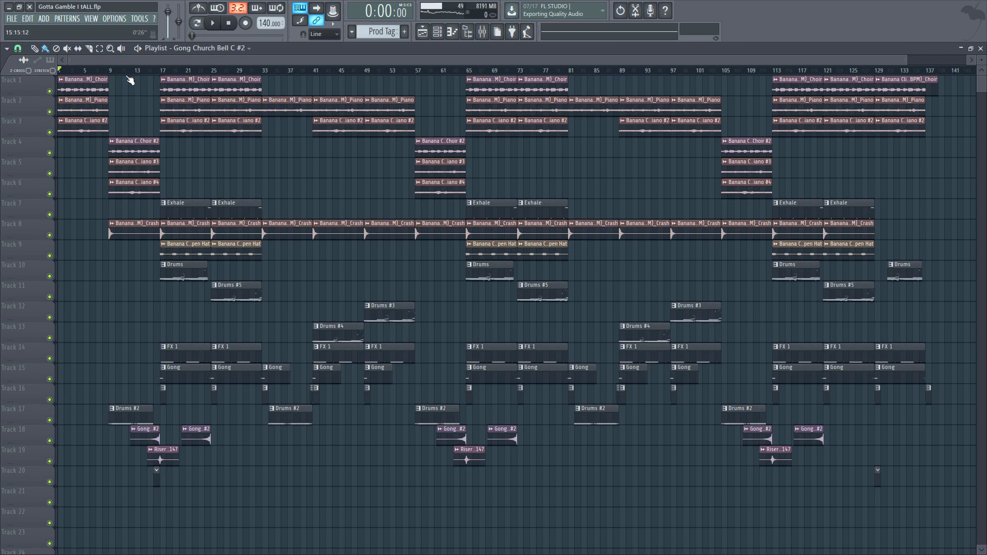
scroll(92, 71, up, 3)
drag(143, 59, 97, 59)
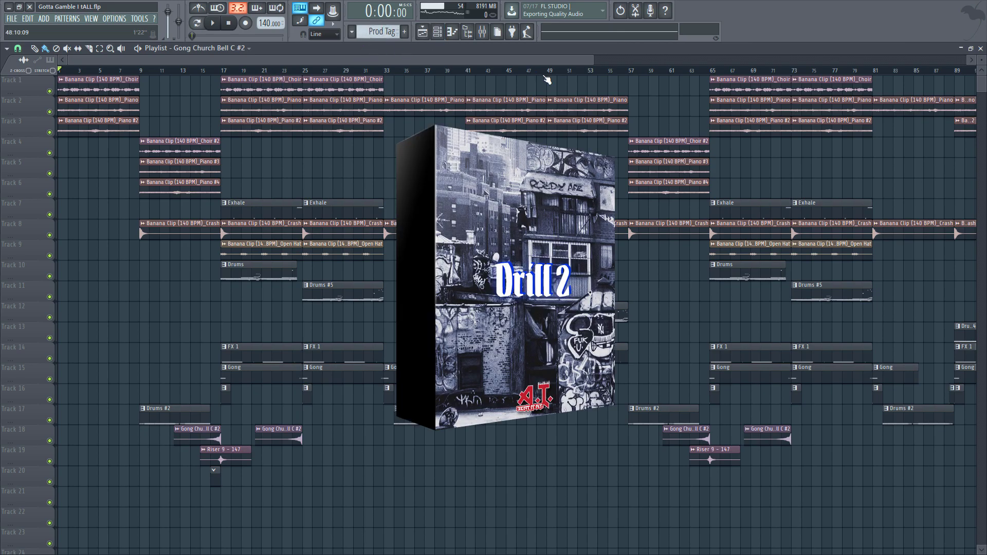
click(438, 32)
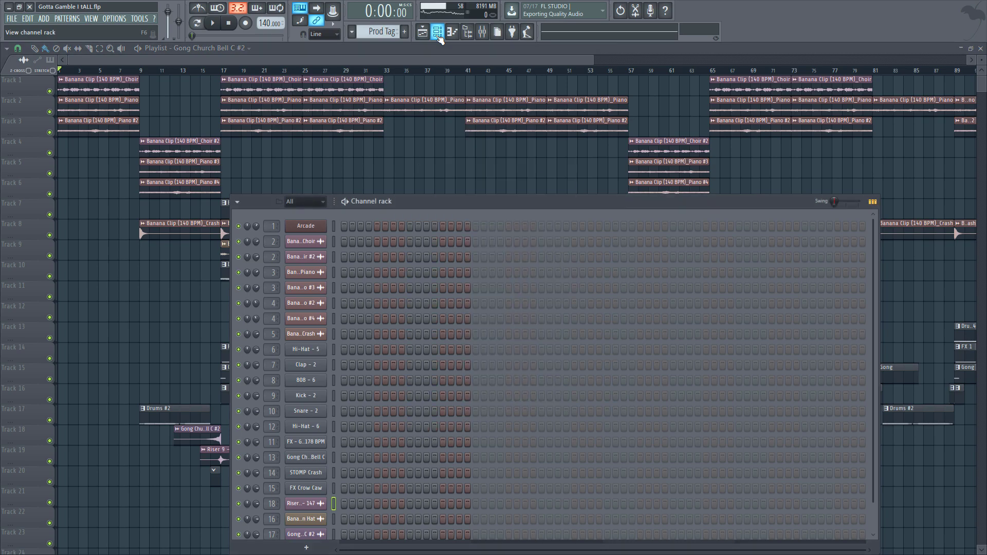
click(438, 32)
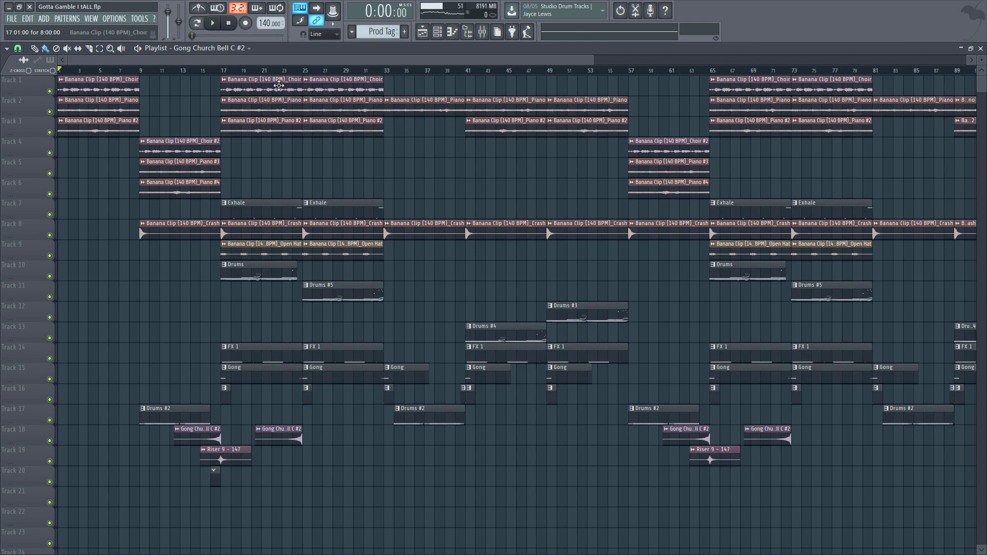
Step: Show the browser and expand AT Samples to the Loops folder "Banana Clip (140 BPM) Fmaj" in AT UK DRILL x NYC 2 - Pop Smoke Sample Pack
key(alt+F8)
scroll(99, 298, up, 10)
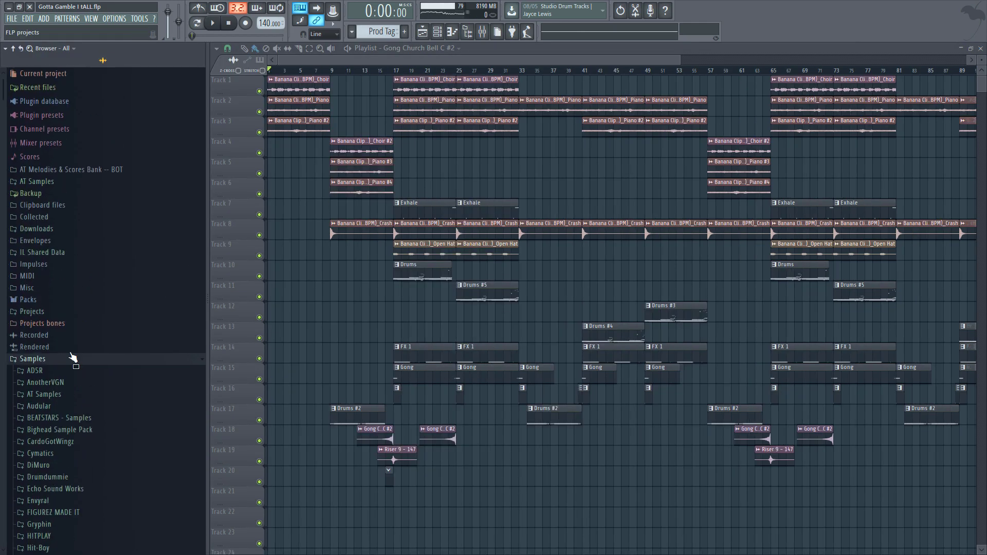
click(45, 395)
scroll(90, 366, down, 10)
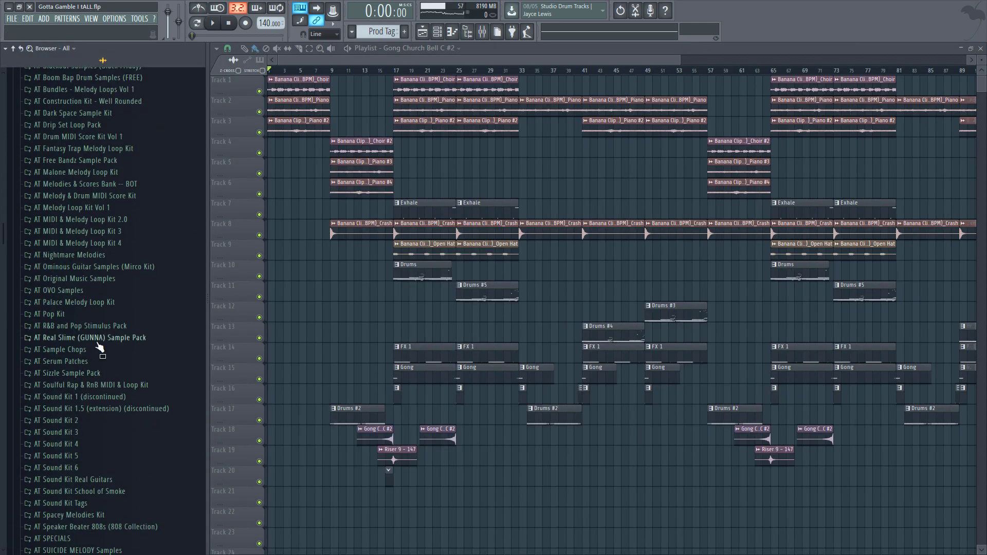
scroll(89, 366, down, 6)
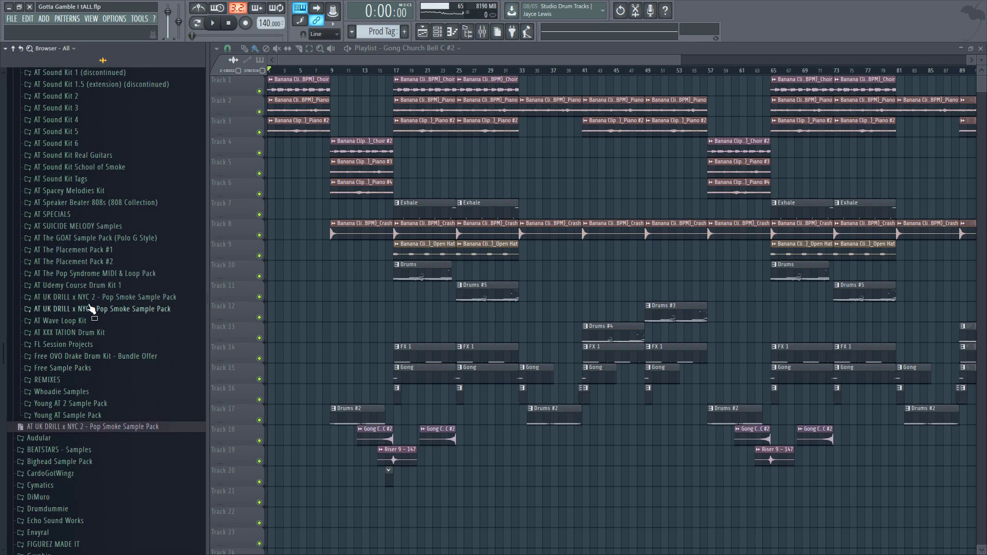
click(119, 300)
click(99, 311)
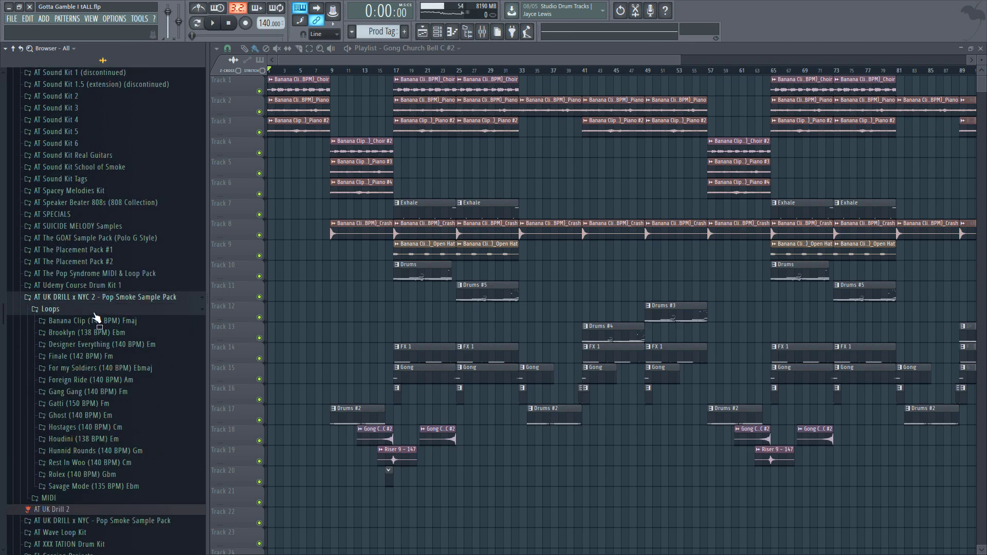
click(121, 321)
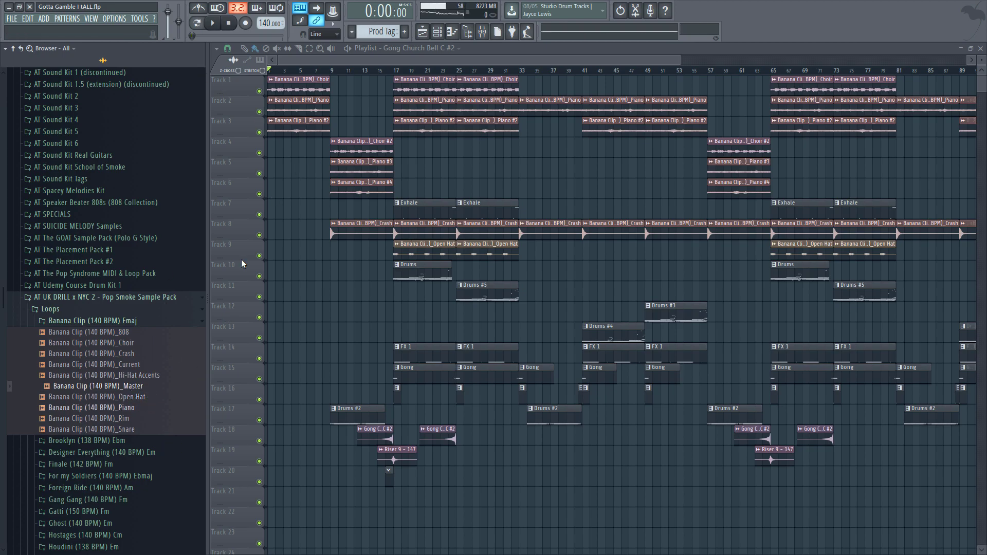
Step: Audition the intro's Choir on Track 1, Piano on Track 2 and Piano #2 on Track 3, ending with Track 3 soloed
scroll(418, 74, up, 3)
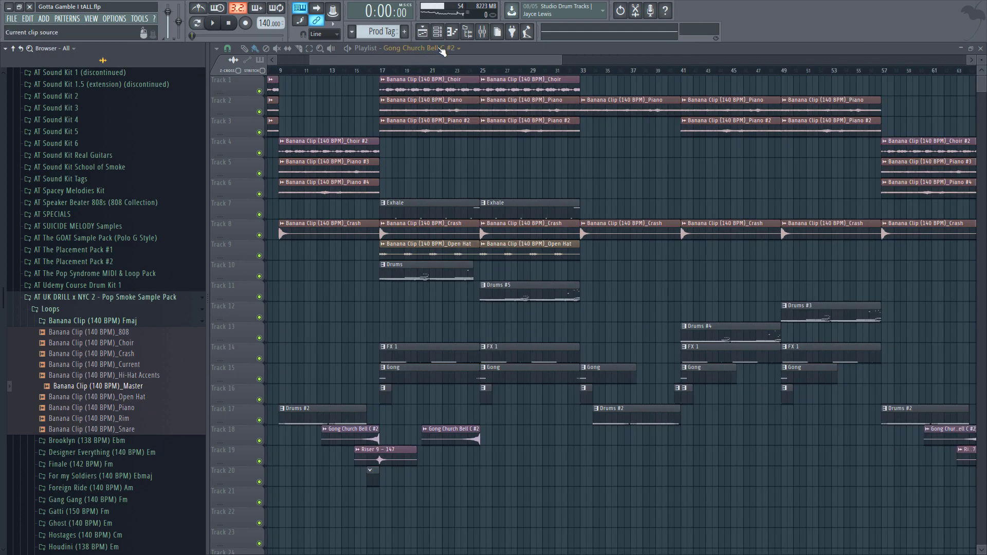
drag(440, 58, 370, 64)
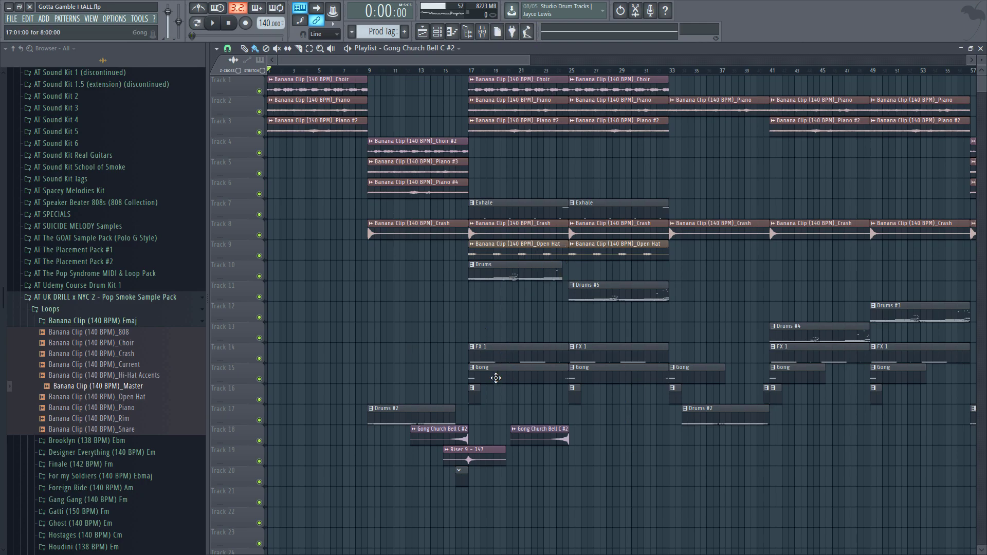
ctrl+click(259, 91)
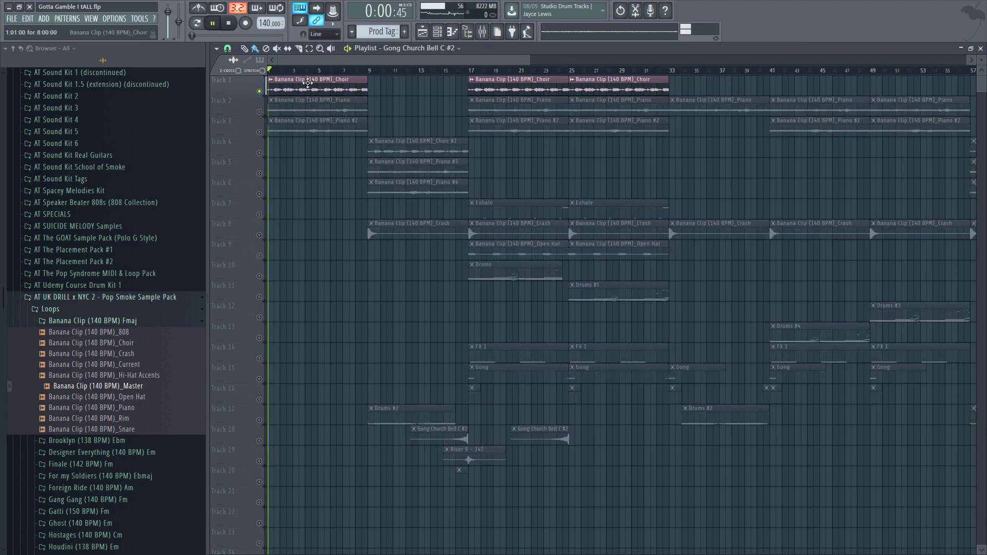
click(260, 112)
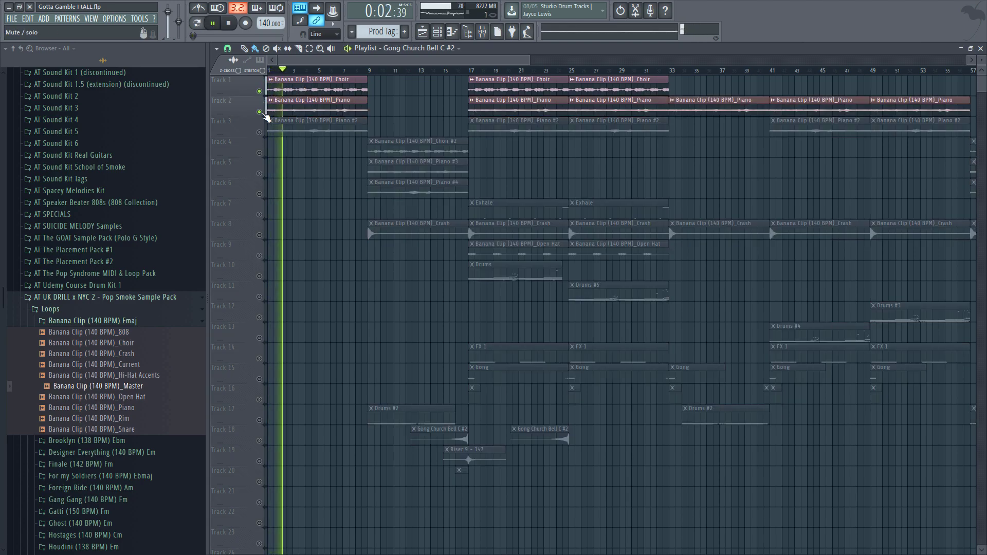
ctrl+click(261, 112)
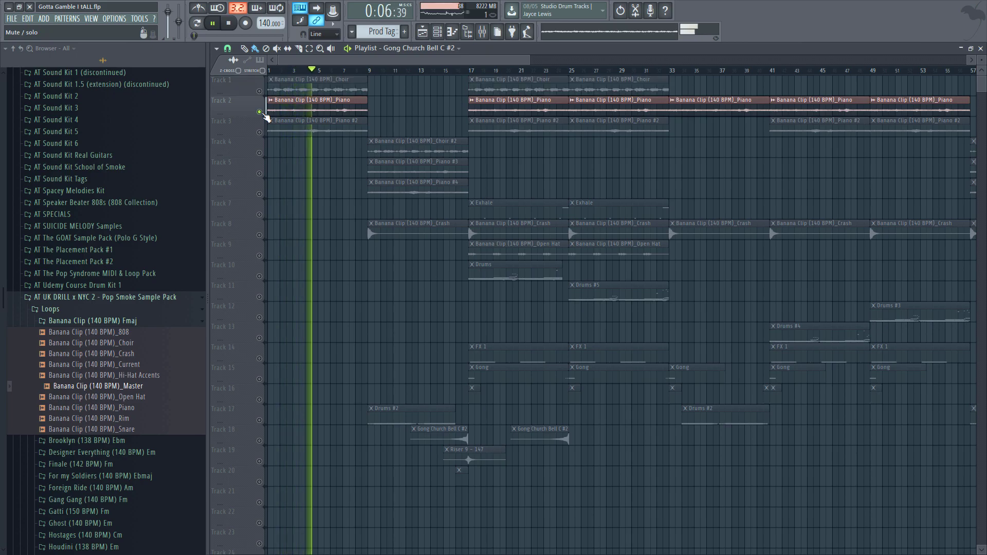
ctrl+click(260, 133)
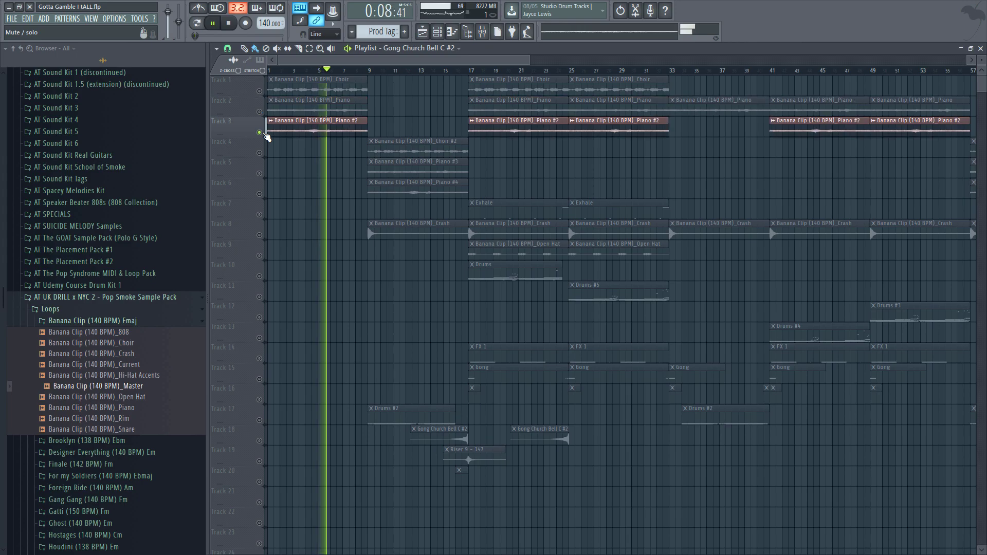
key(space)
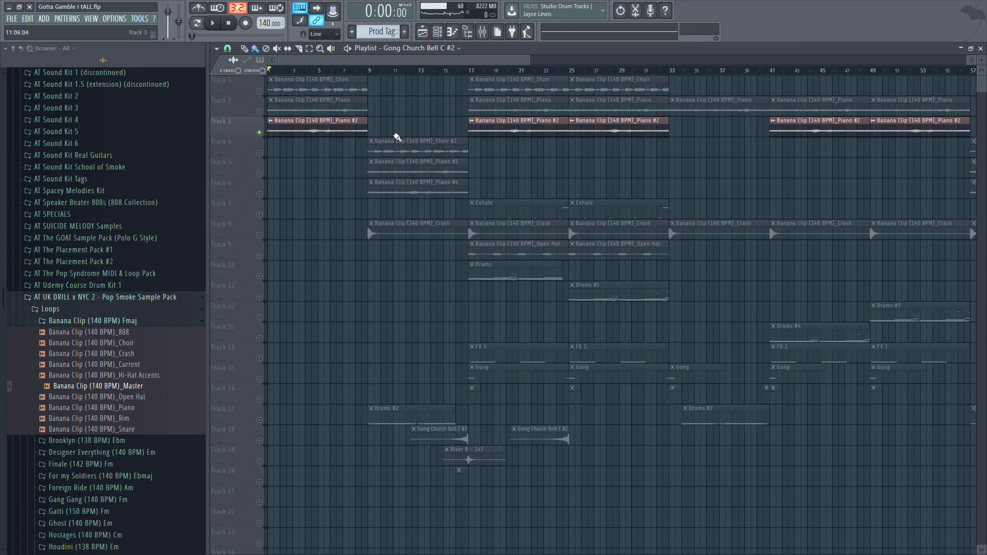
Step: Compare the sampler settings of the Piano #2 and Piano clips, then close the settings window
double_click(325, 124)
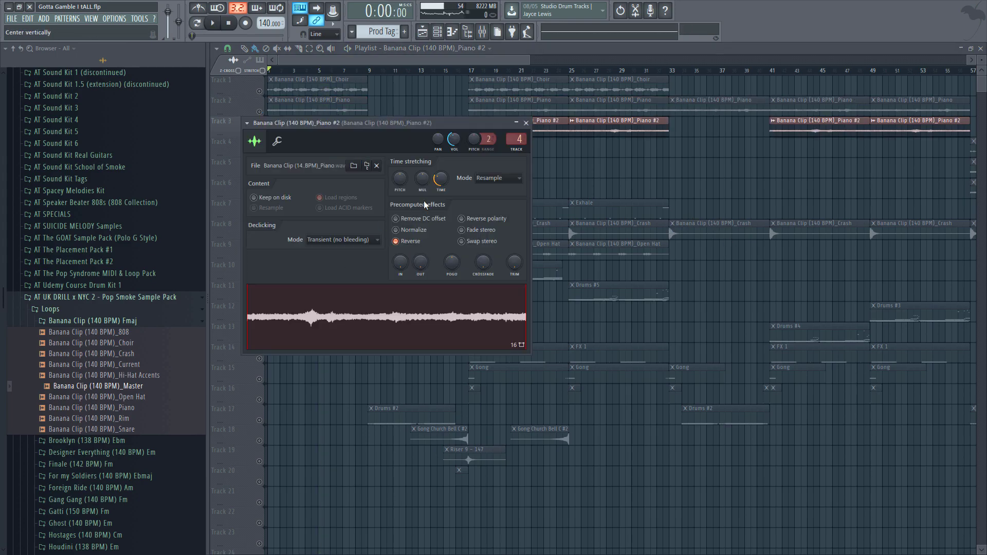
click(340, 110)
double_click(348, 110)
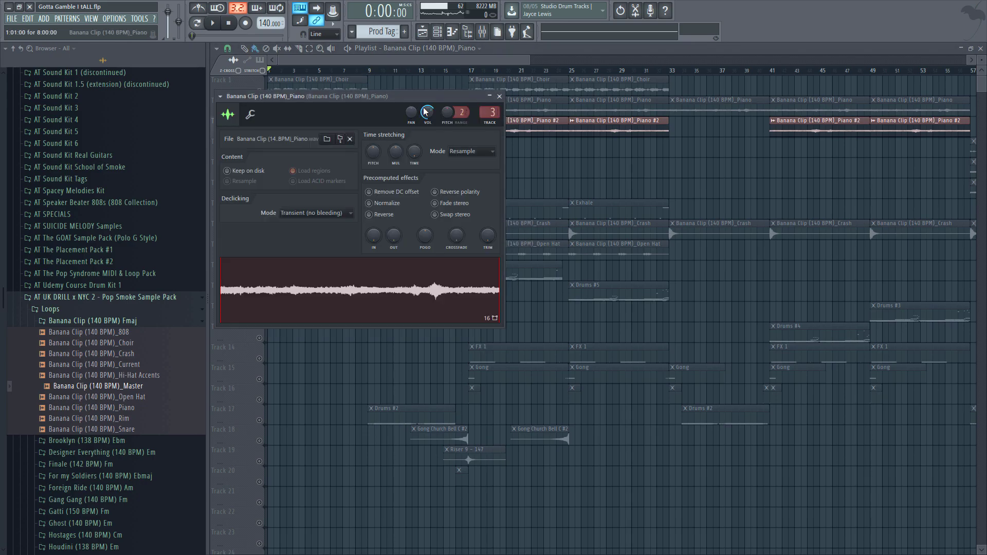
click(499, 96)
Step: Play the soloed Piano #2 on Track 3 and unmute the Piano on Track 2 to hear both layers together
key(space)
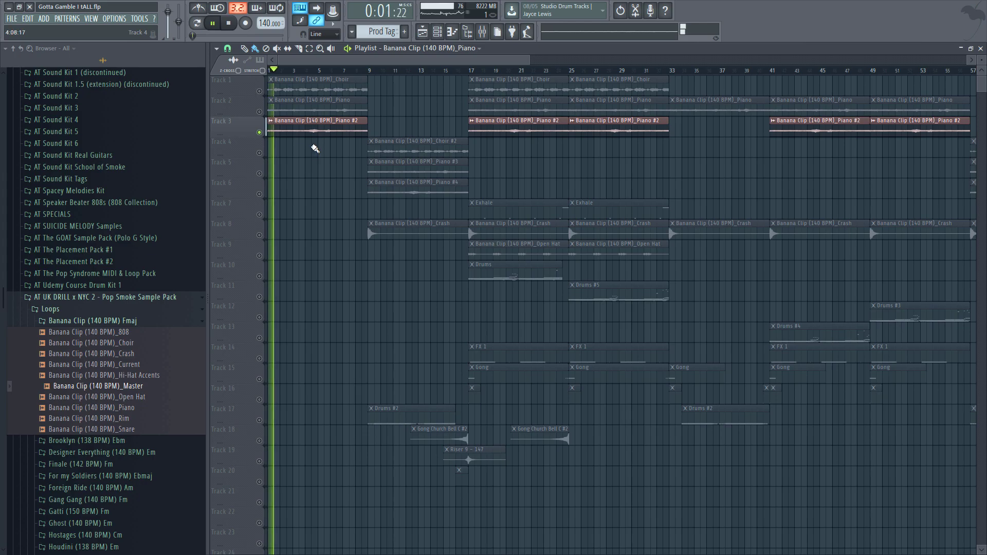
click(259, 112)
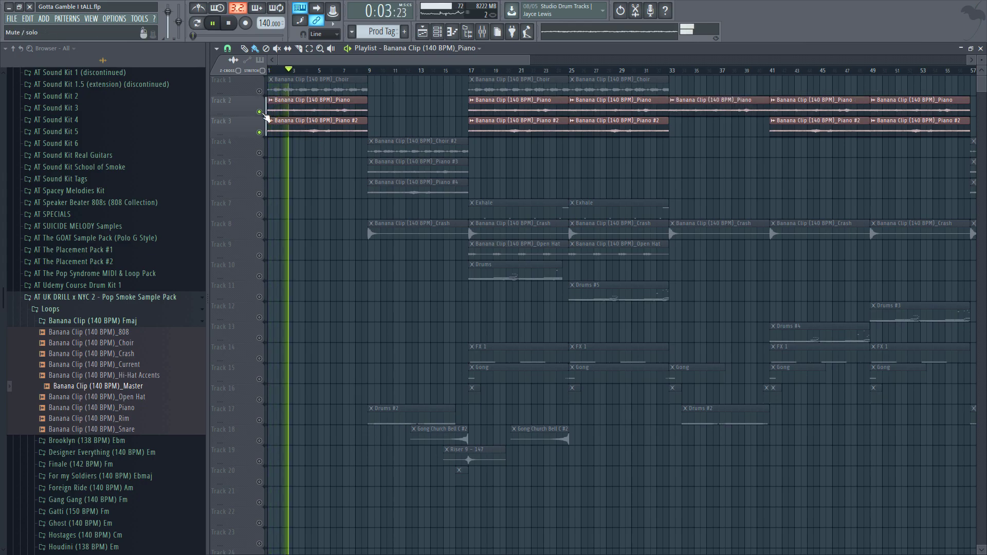
key(space)
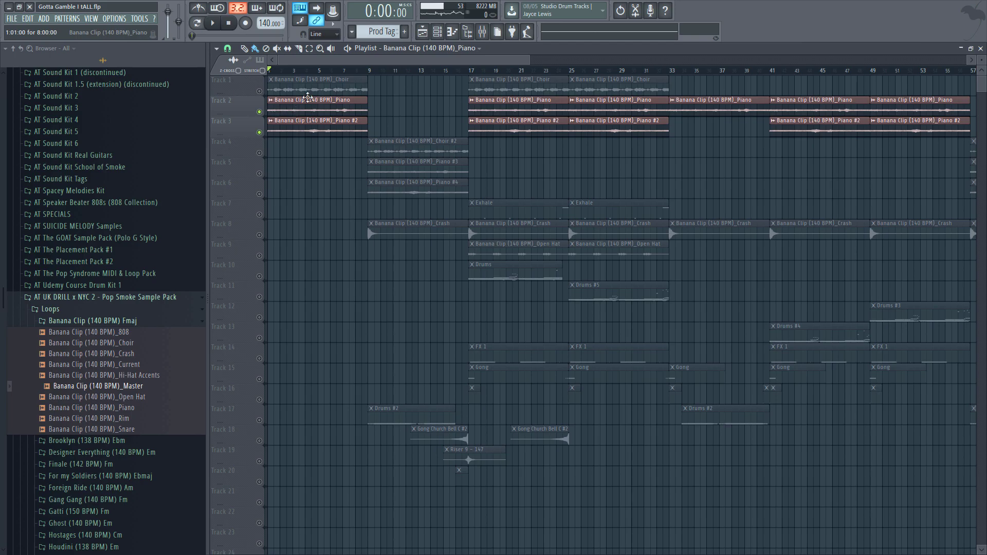
Step: Replay the piano layers while switching Track 3 off and on, and bring in the Choir on Track 1
key(space)
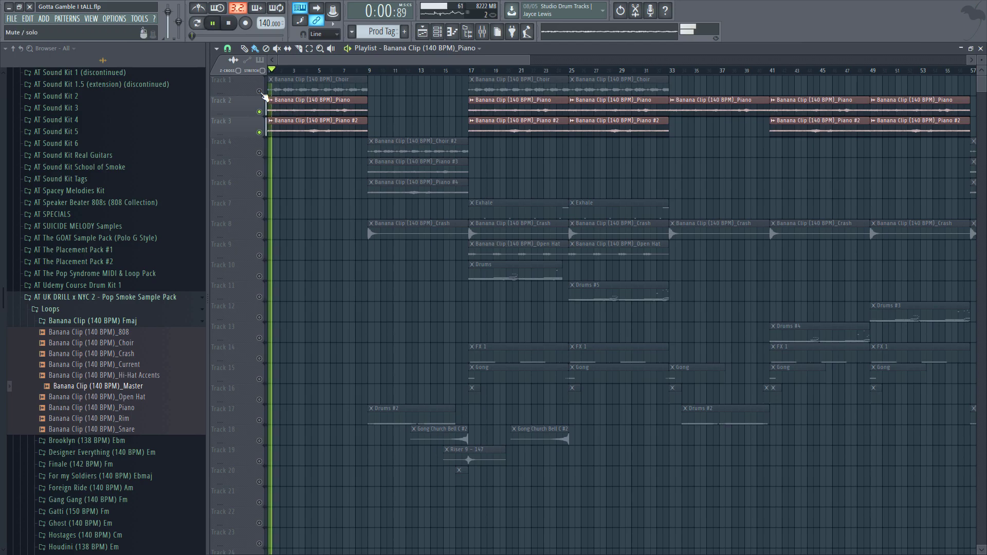
click(259, 132)
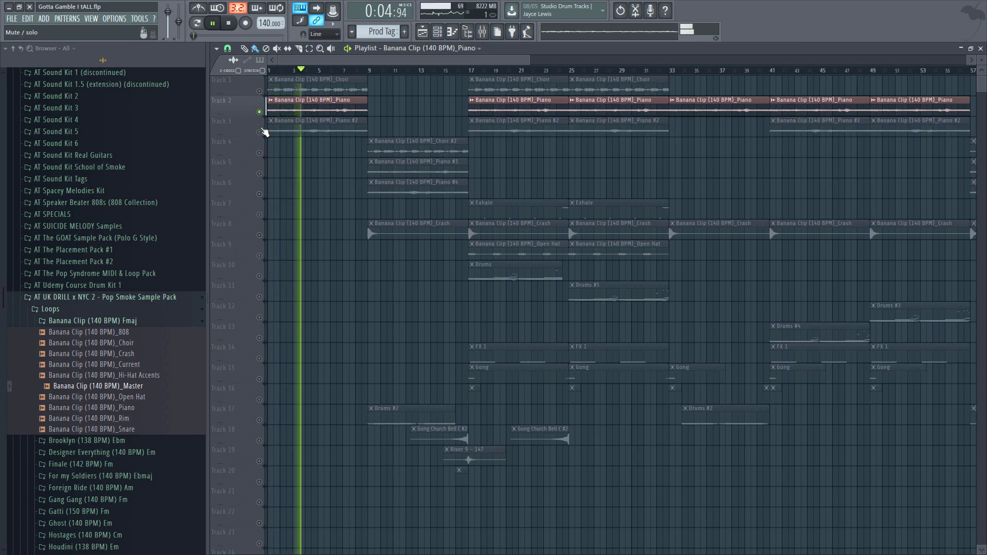
click(259, 132)
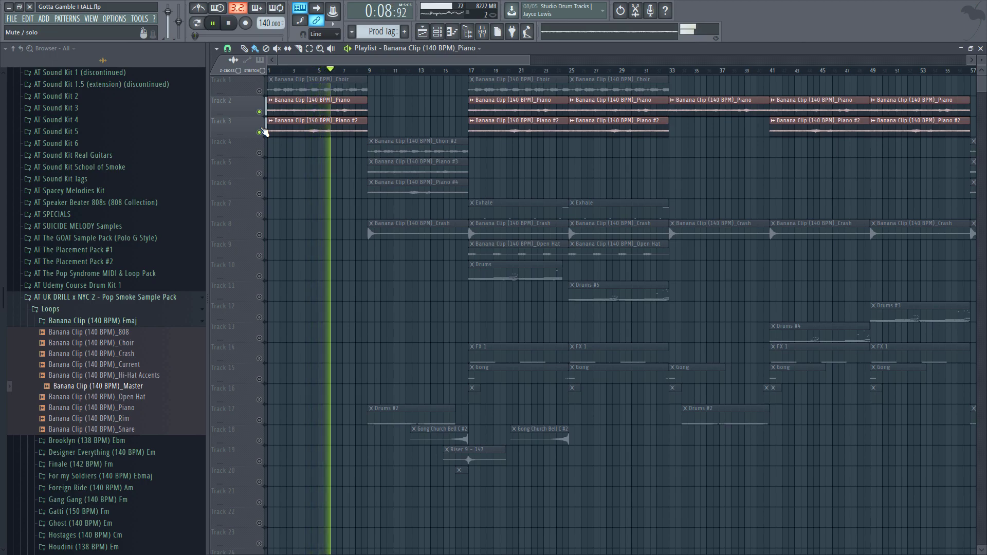
click(260, 91)
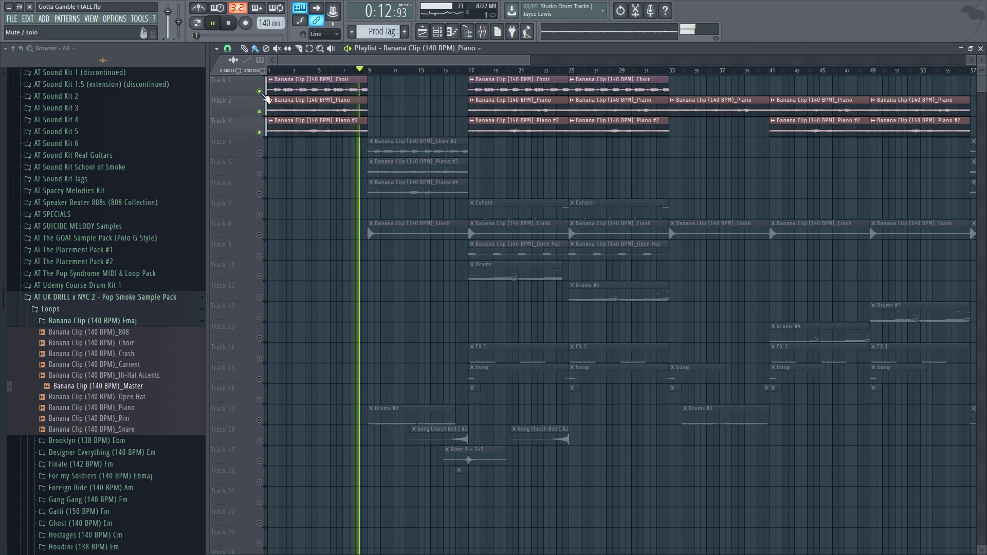
key(space)
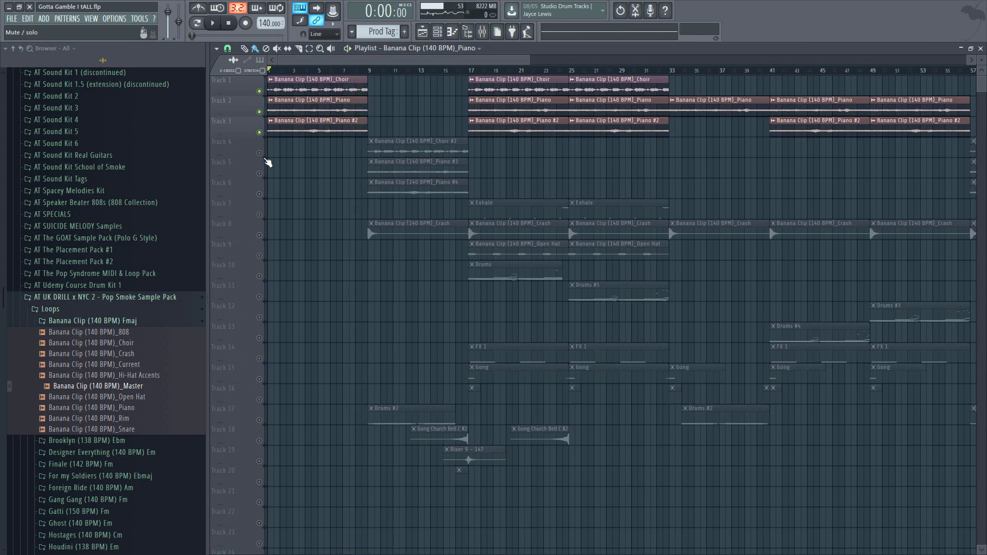
Step: Solo the Choir #2 and Piano #3 and #4 on Tracks 4 to 6 with the Crash on Track 8, toggling Track 17's Drums #2 on and off
right_click(260, 153)
click(260, 173)
click(260, 194)
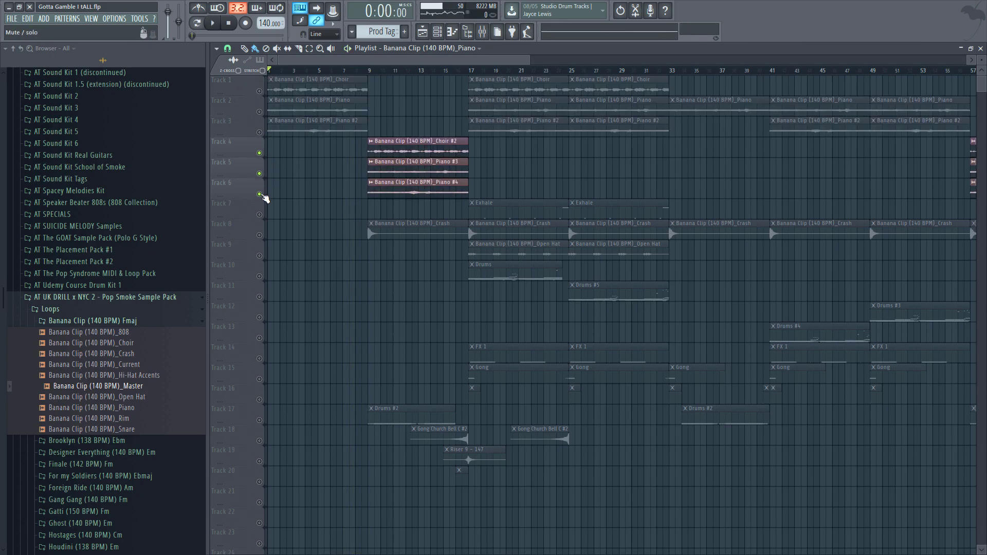
click(260, 235)
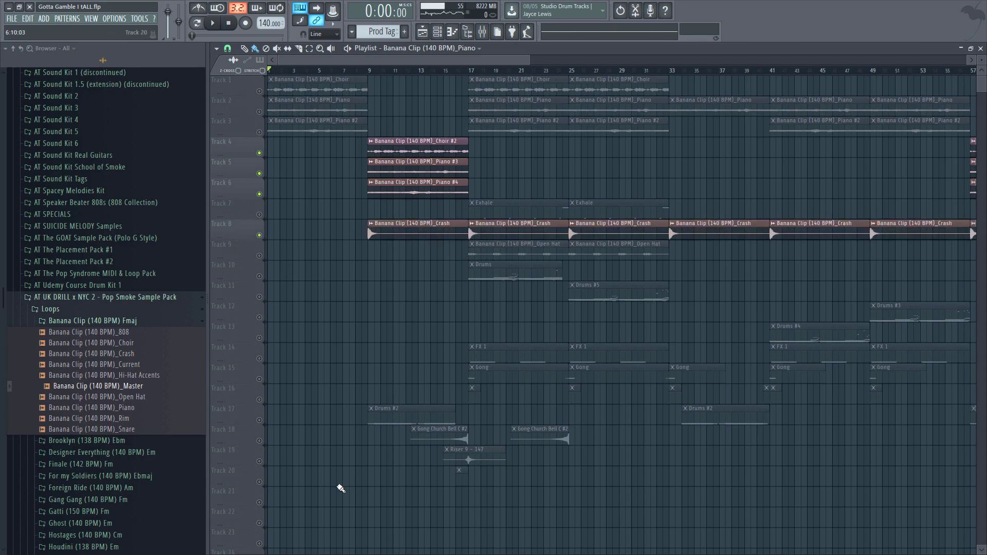
click(260, 421)
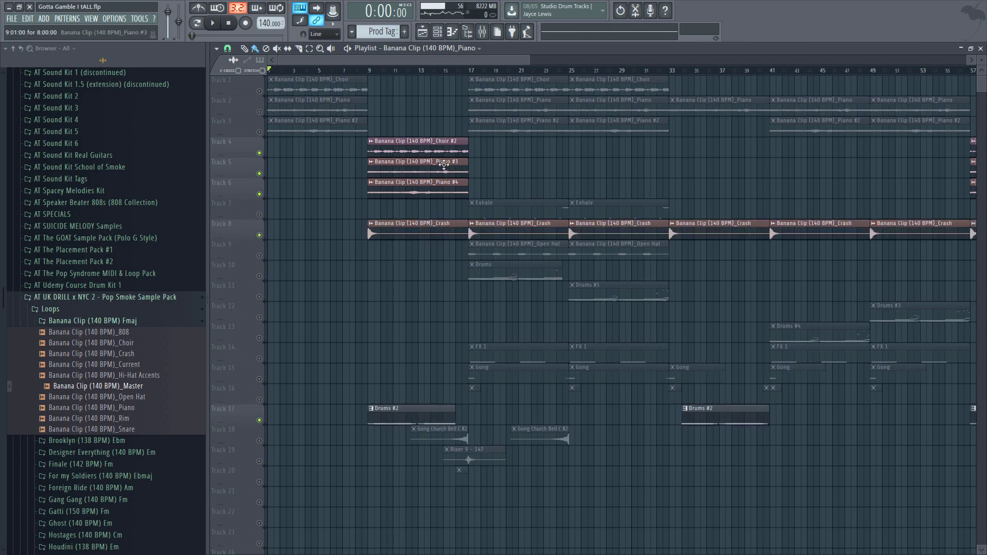
click(260, 420)
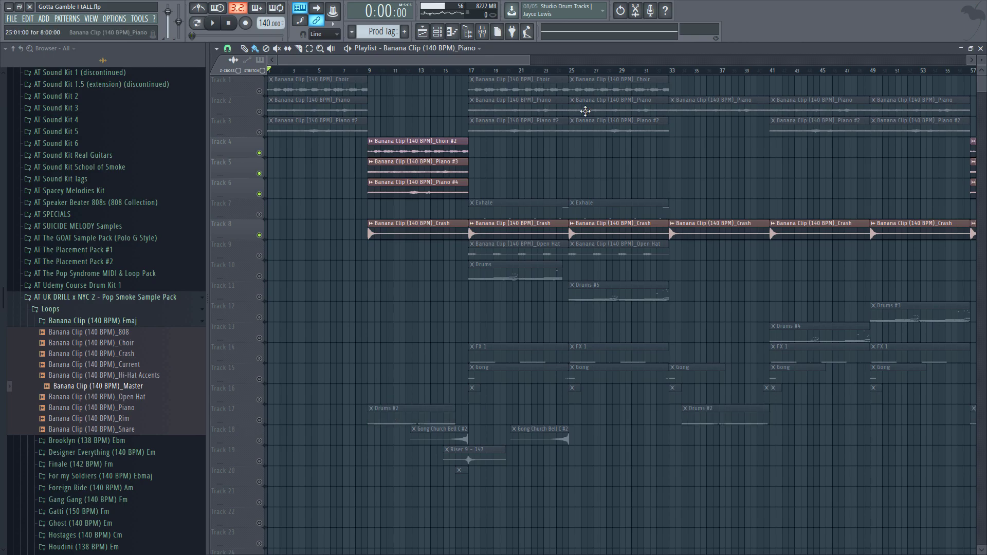
Step: Check the Choir #2 clip's sampler settings and play the soloed layers on Tracks 4 to 6 and 8 from bar 9
click(368, 69)
double_click(403, 140)
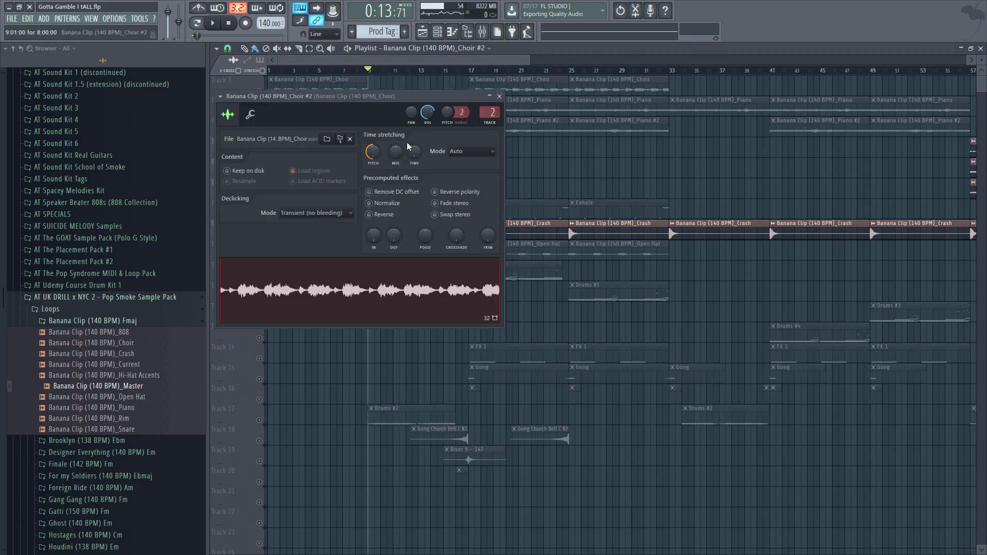
click(500, 96)
key(space)
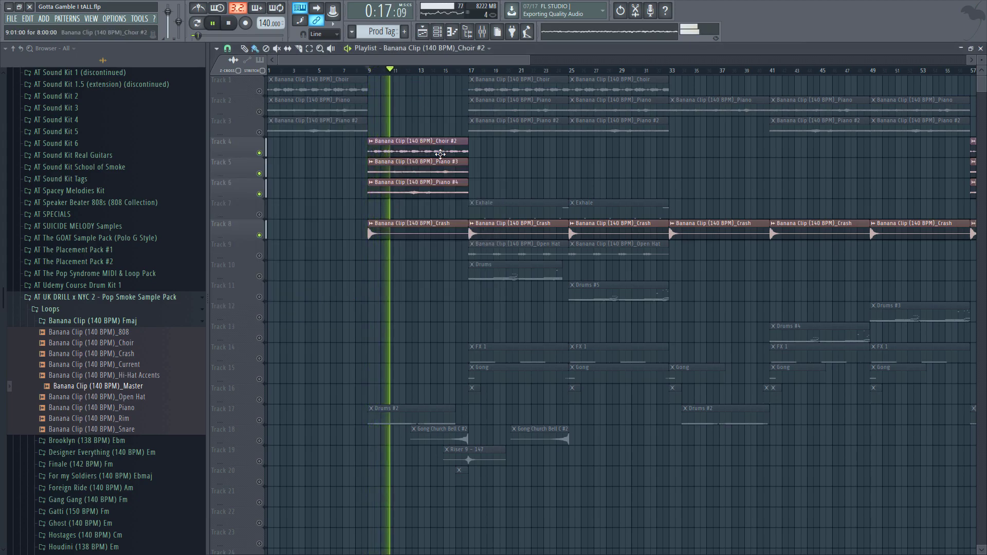
key(space)
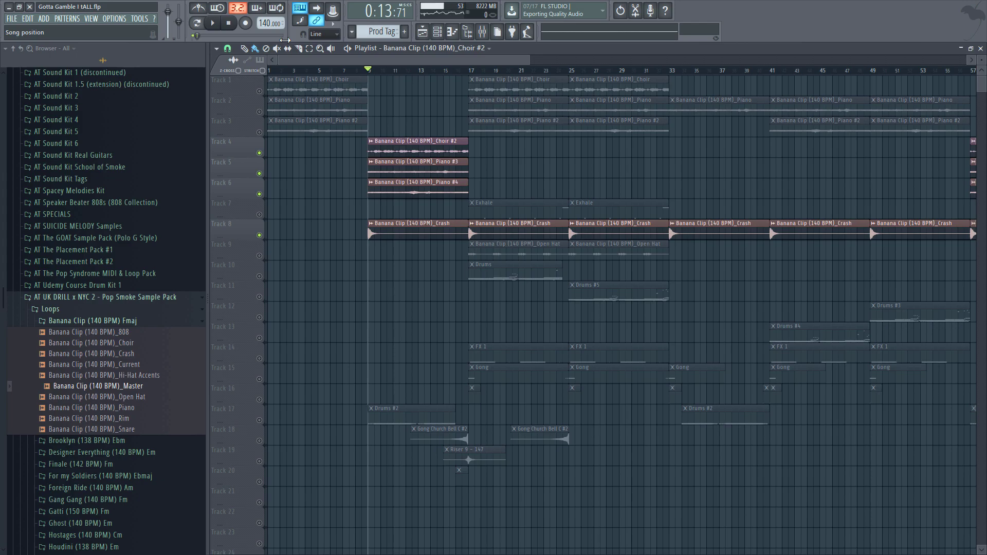
Step: Unmute Track 17 and play the section with its Drums #2 pattern open in the channel rack
key(space)
click(259, 420)
key(space)
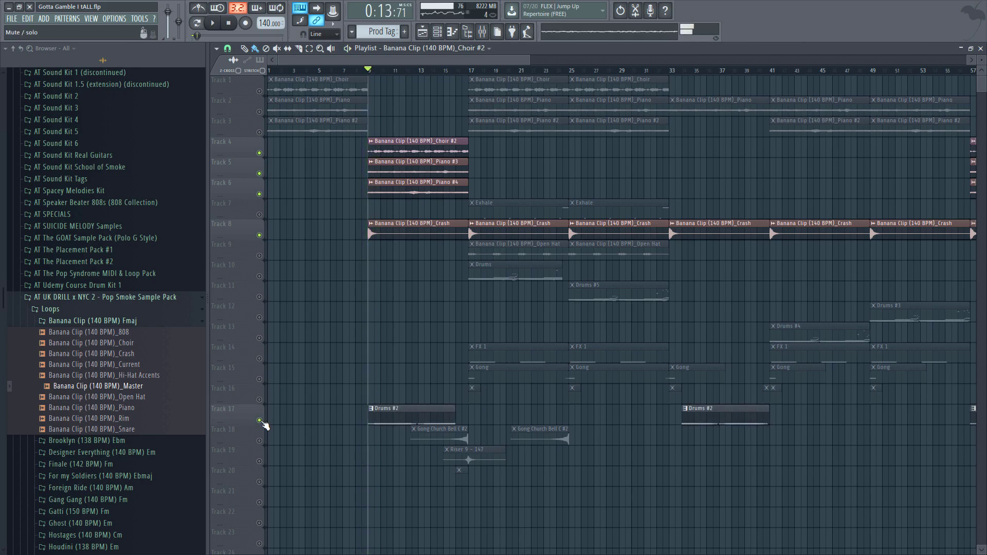
double_click(437, 407)
key(Escape)
key(F6)
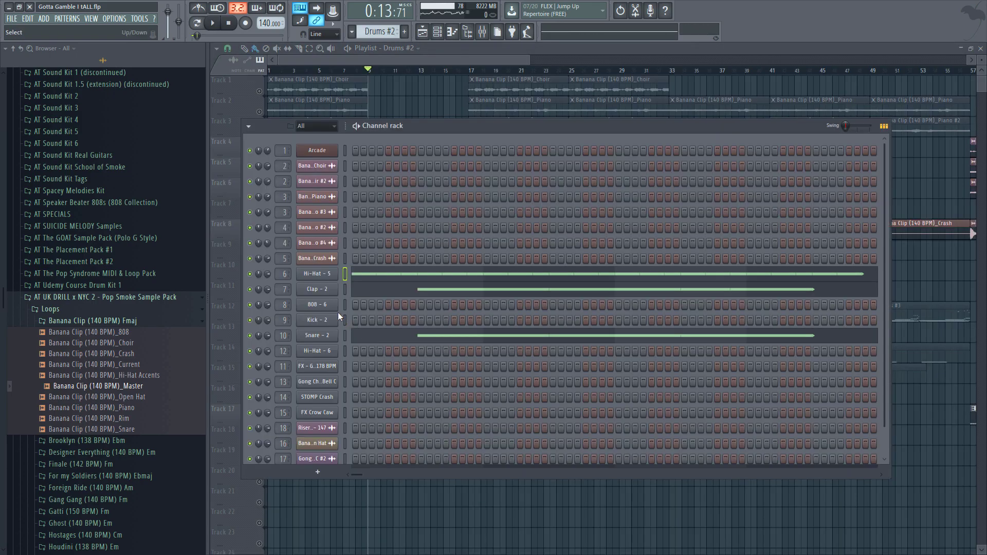
key(space)
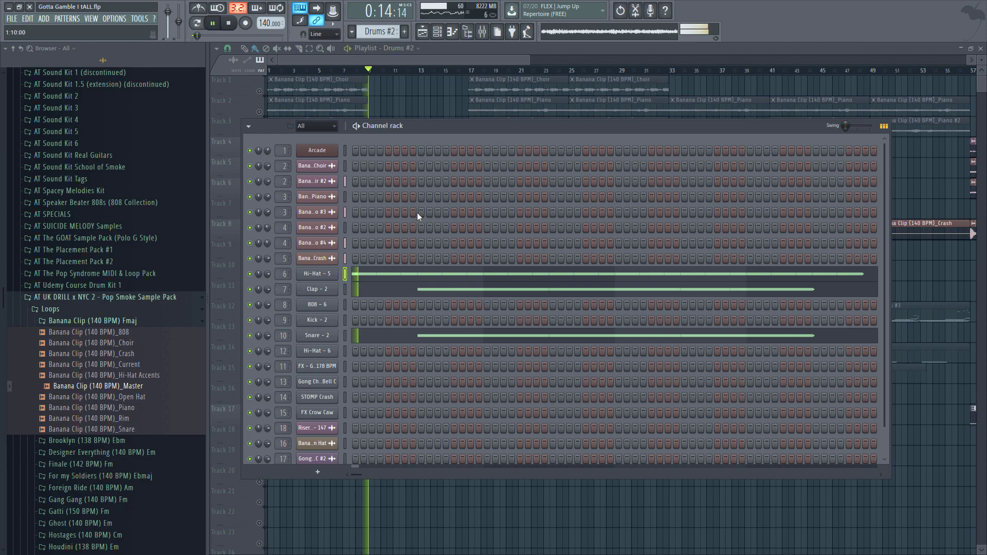
Step: Examine the Hi-Hat - 5 notes of the Drums #2 pattern in the piano roll and return to the playlist
click(439, 276)
scroll(435, 241, down, 4)
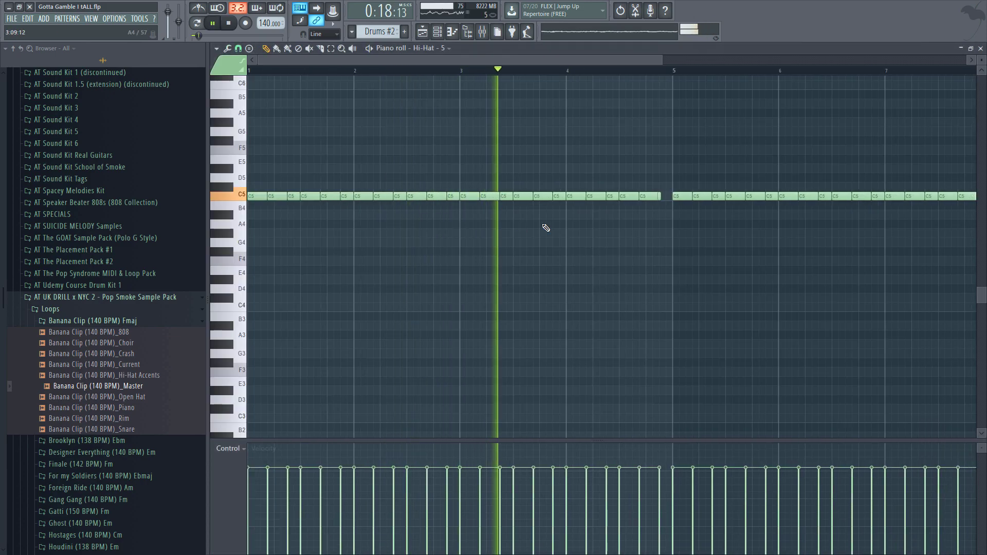
scroll(606, 223, down, 3)
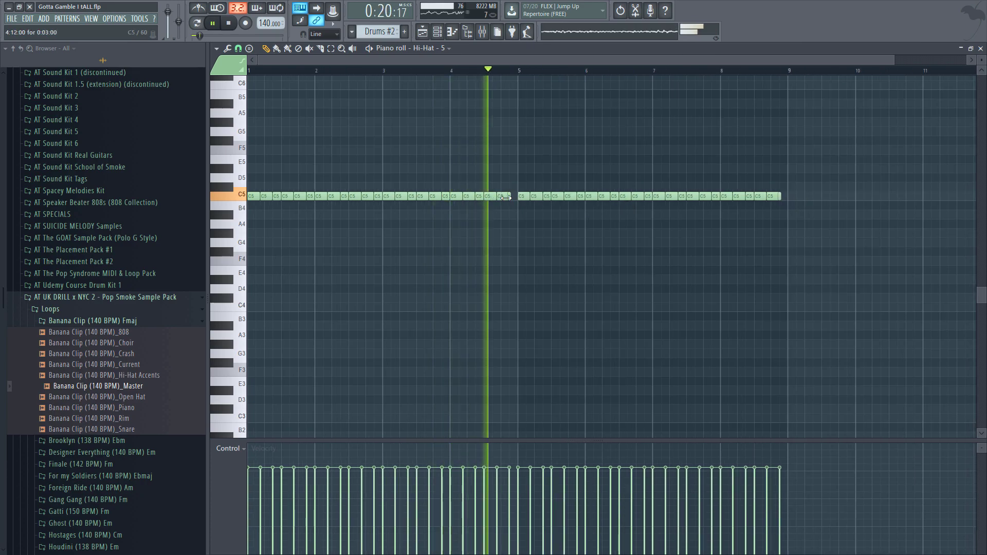
key(F7)
key(space)
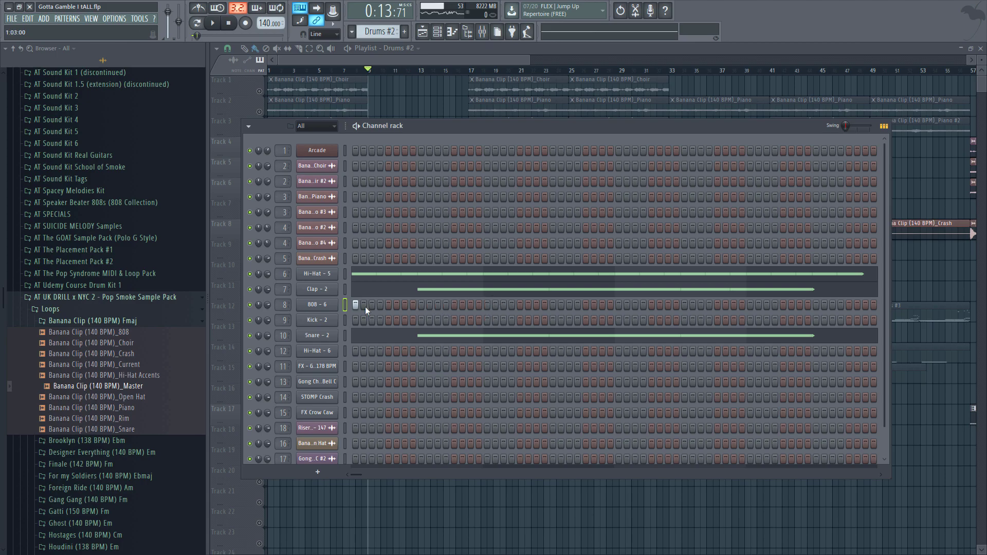
click(452, 276)
key(Escape)
key(F6)
Step: Play from bar 9 while unmuting Tracks 18, 19 and 20, and select the Prod Tag clip on Track 20
key(space)
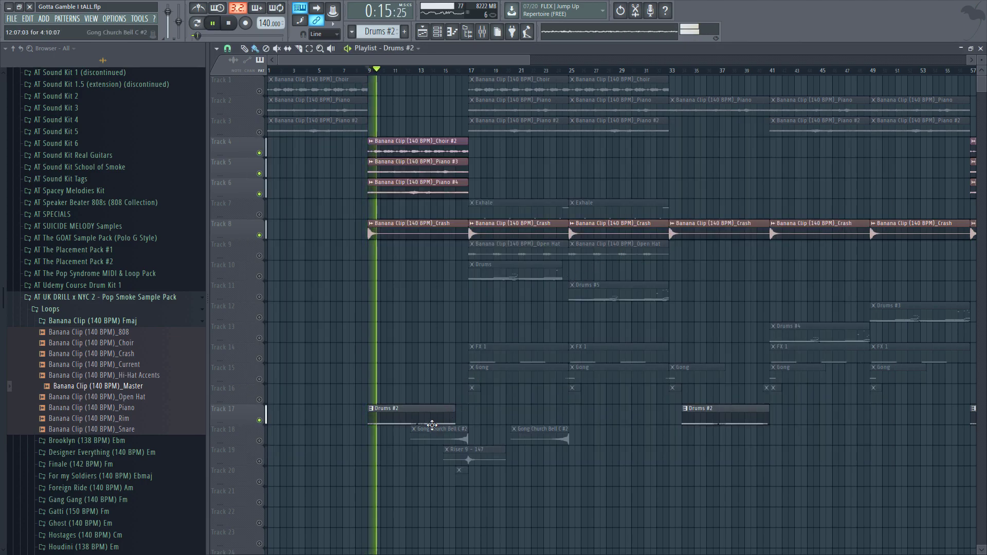
click(260, 441)
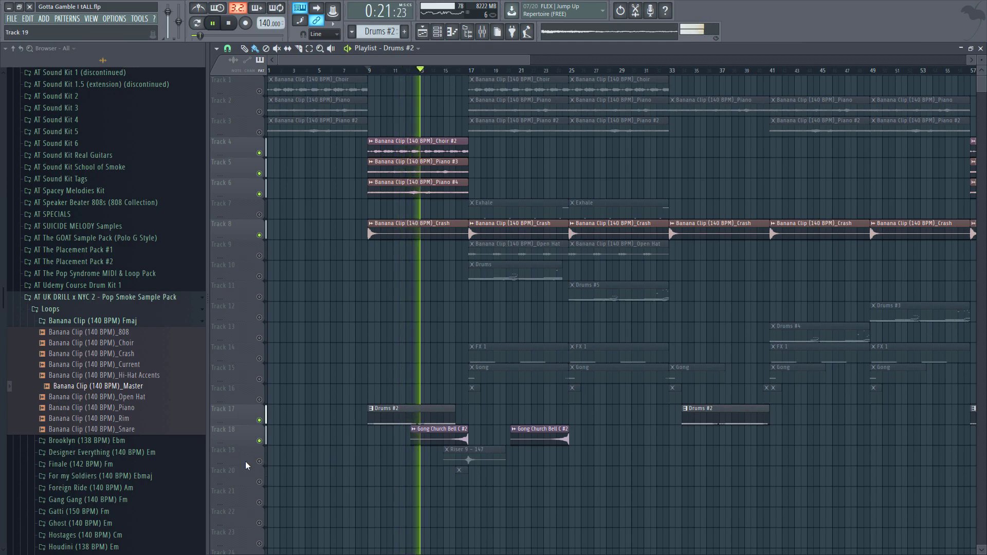
click(259, 461)
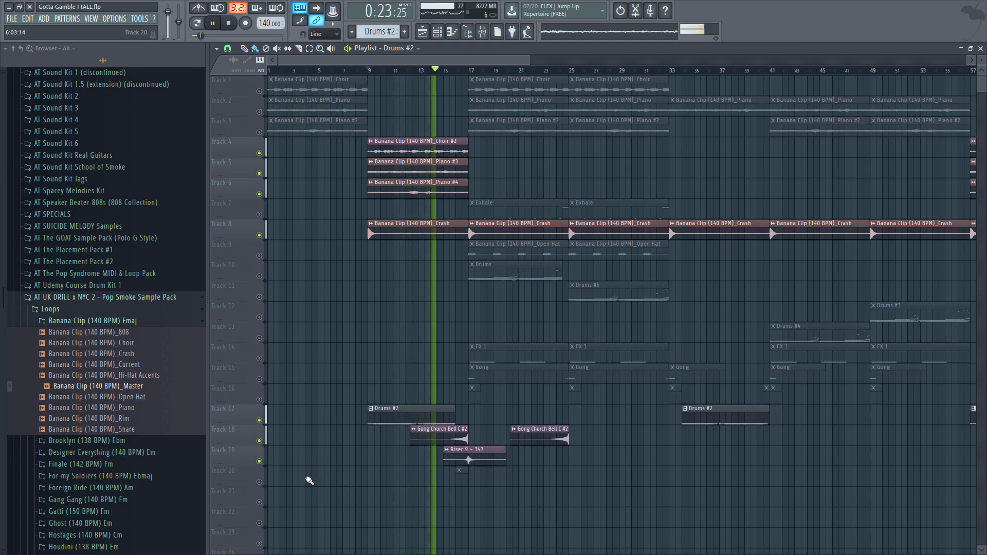
click(259, 483)
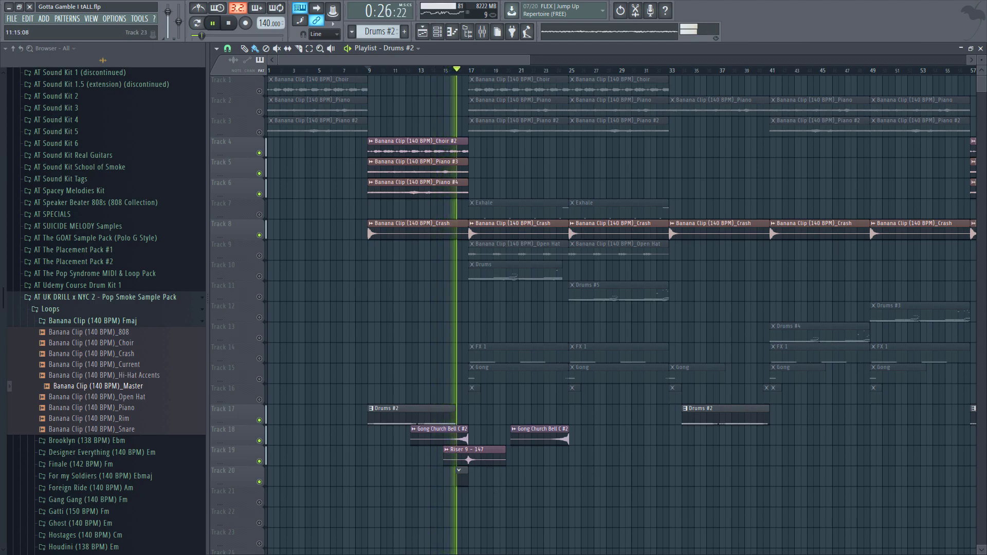
key(space)
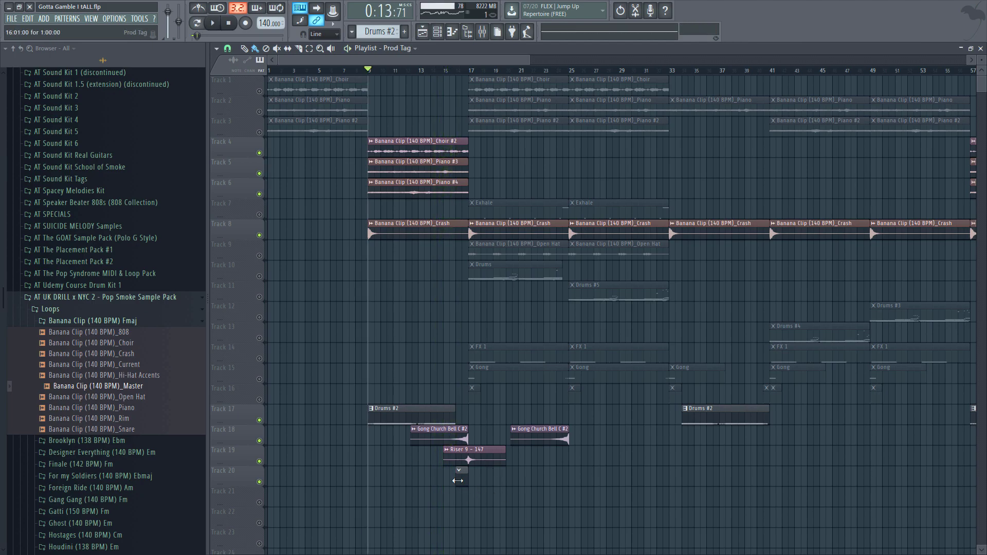
double_click(458, 481)
right_click(487, 546)
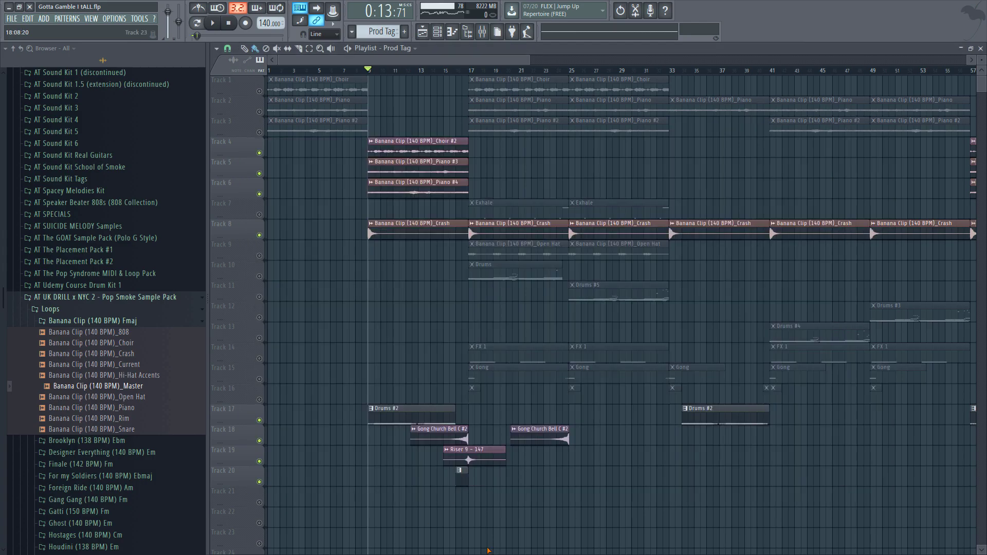
Step: Replay the section from bar 9 and switch all tracks back on by toggling Track 8's solo
key(space)
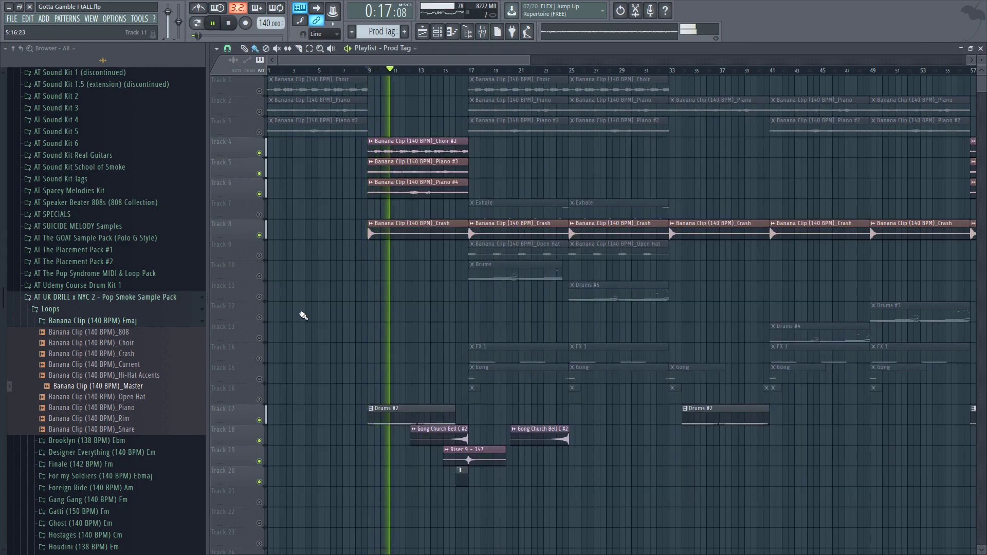
right_click(261, 237)
click(261, 236)
right_click(262, 236)
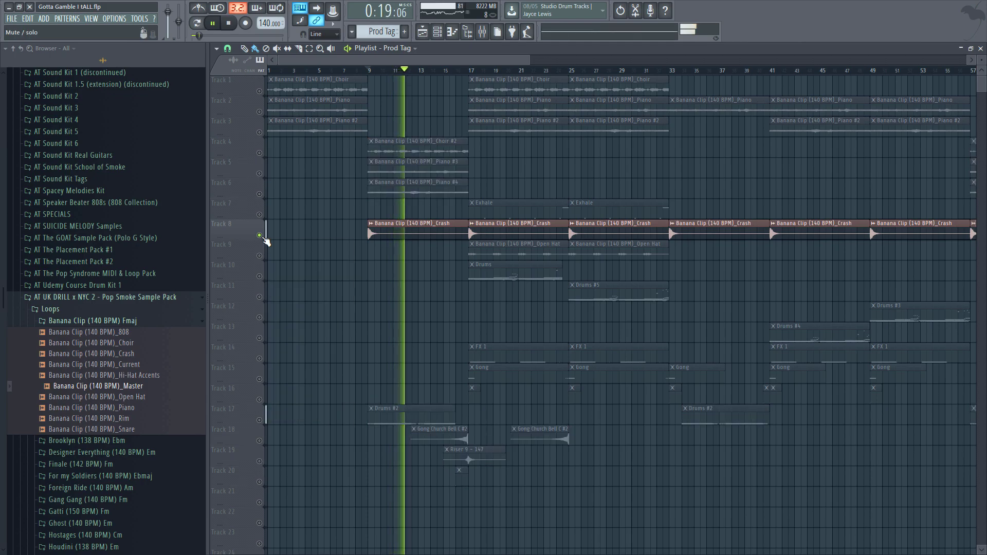
right_click(264, 238)
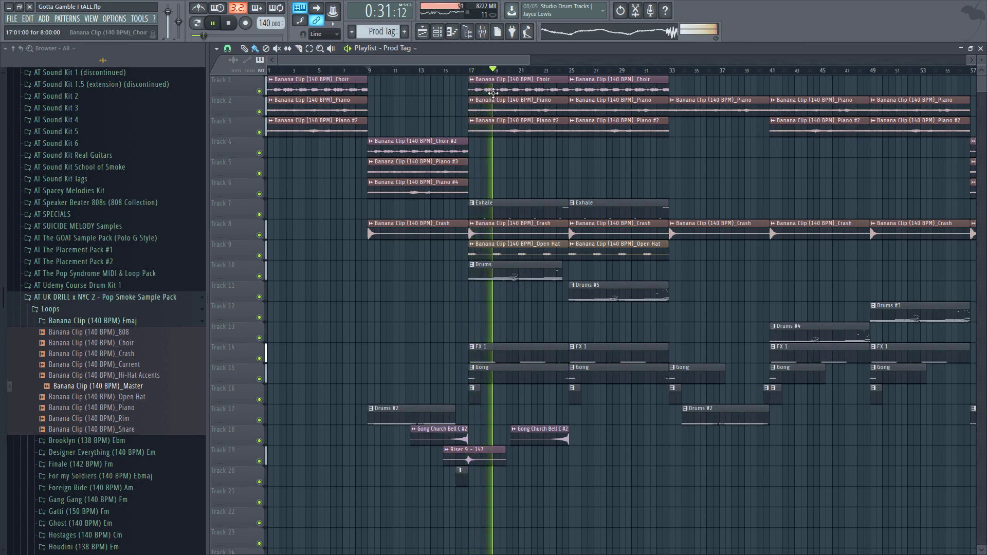
Step: Stop playback at bar 17 and open the STOMP Crash sampler settings from the Stomp pattern on Track 16
click(474, 72)
key(space)
double_click(474, 398)
click(317, 398)
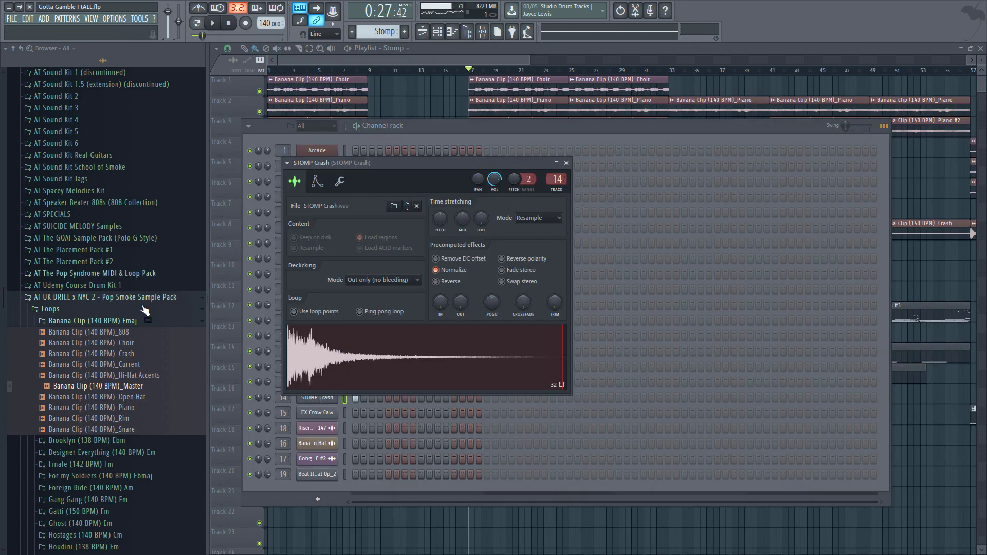
Step: Browse the FX - Stash Folder of the AT UK DRILL x NYC - Pop Smoke Sample Pack and return to the playlist
click(112, 297)
click(104, 308)
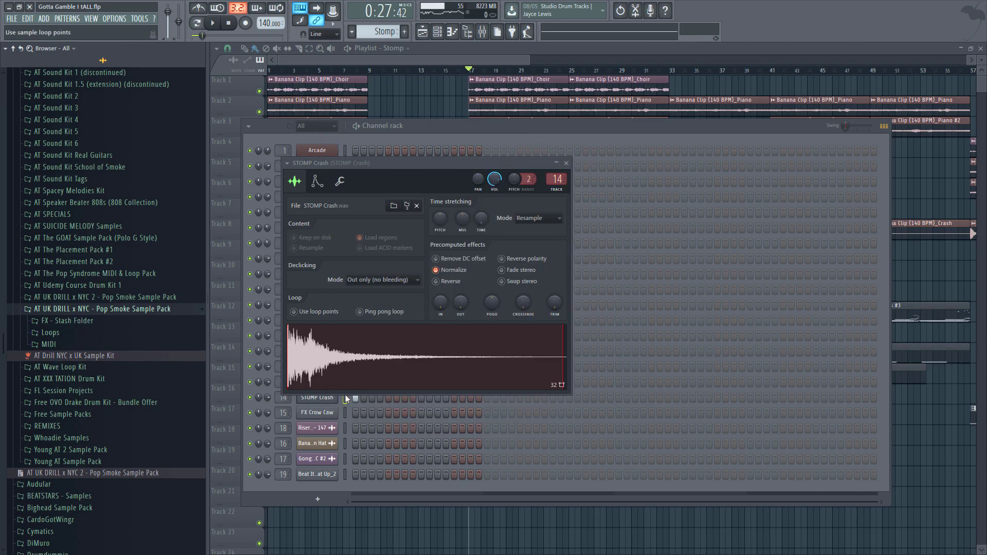
click(102, 323)
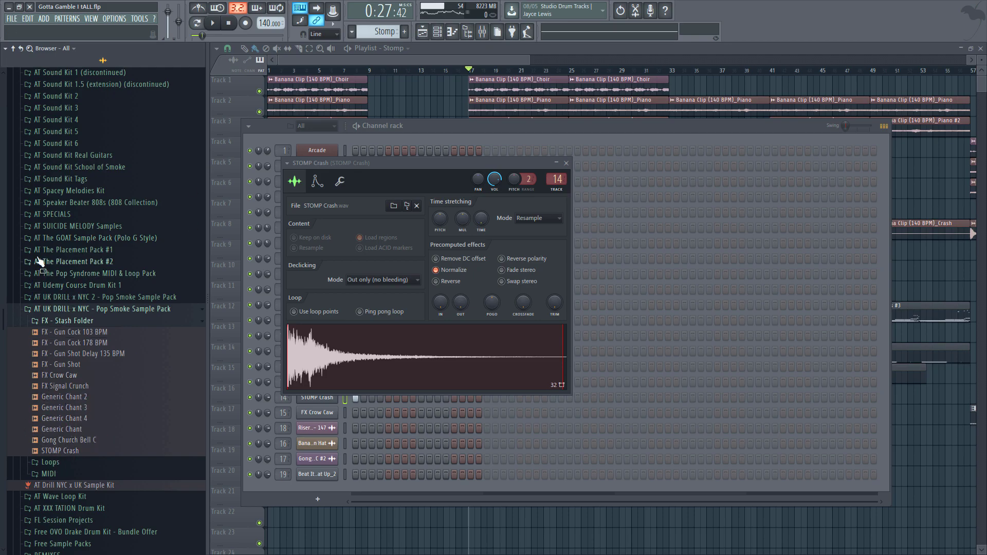
click(600, 52)
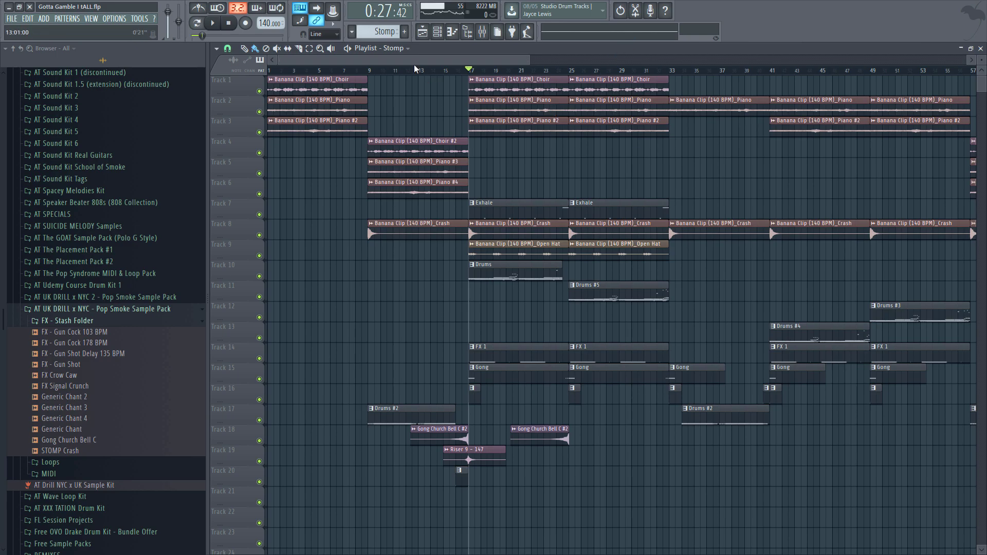
Step: Play briefly from bar 17 and inspect the Gong pattern's Gong Church Bell C notes in the piano roll
mouse_move(469, 74)
mouse_down()
mouse_move(466, 88)
mouse_move(479, 81)
mouse_move(456, 93)
mouse_move(470, 64)
mouse_up()
key(space)
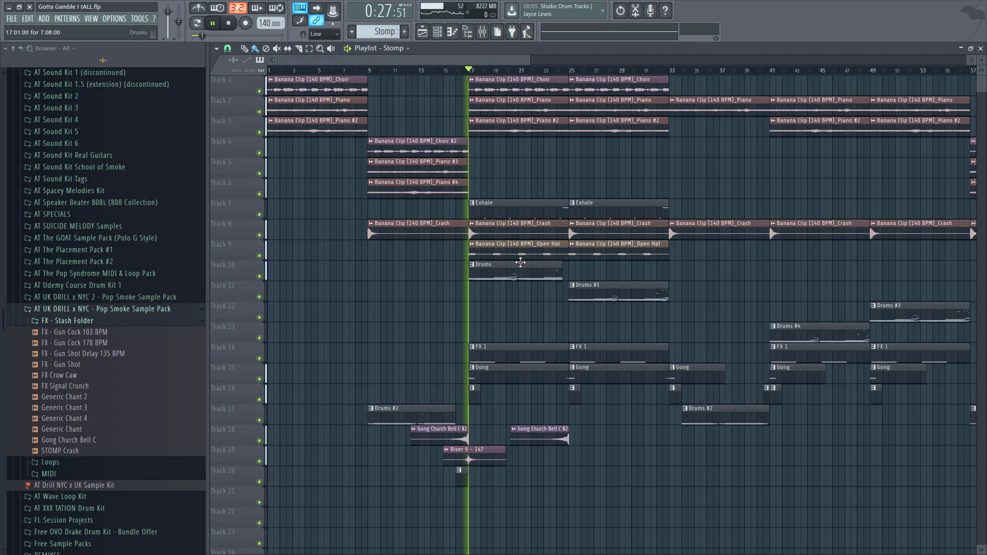
key(space)
double_click(497, 373)
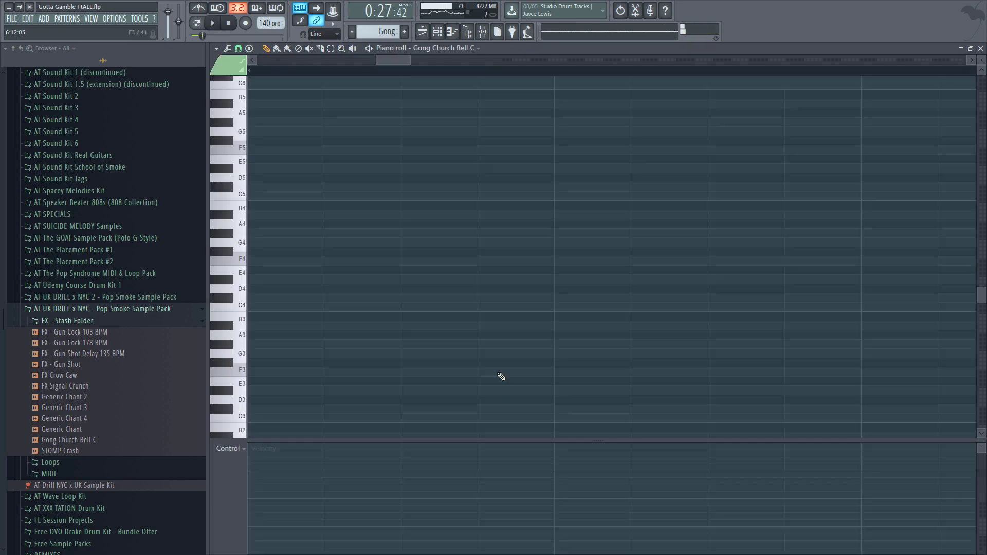
click(386, 385)
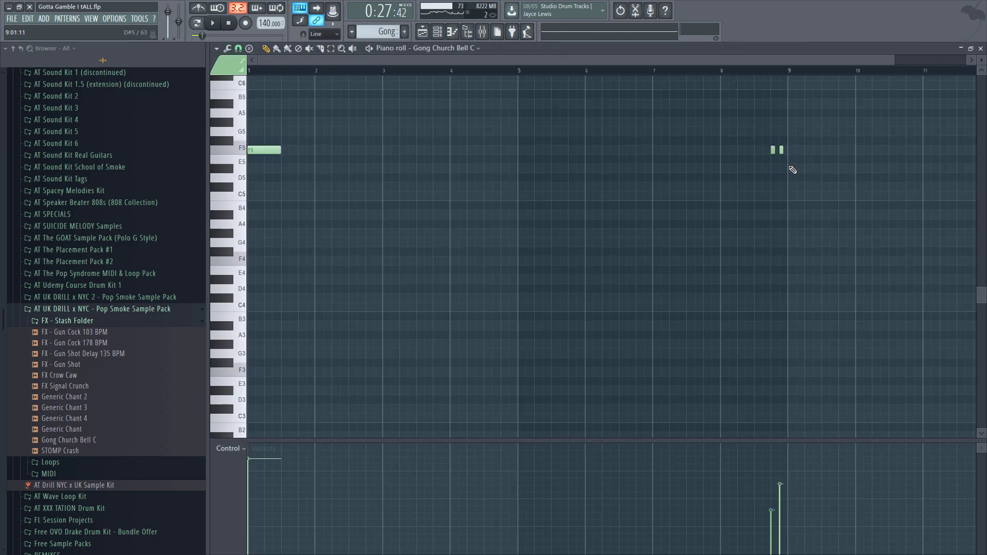
key(F7)
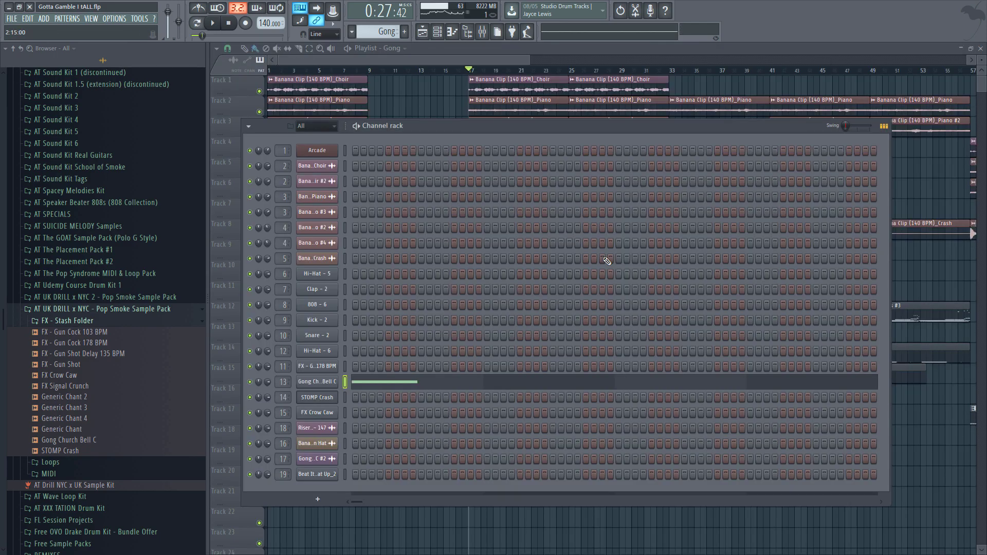
Step: Examine the Gong Church Bell C channel's sample settings and volume envelope
click(316, 385)
click(289, 155)
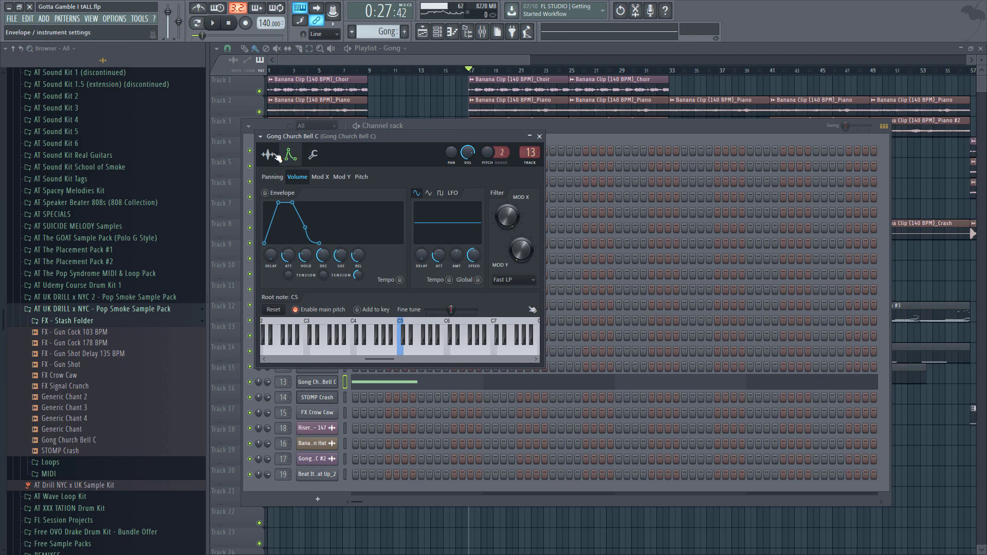
click(268, 155)
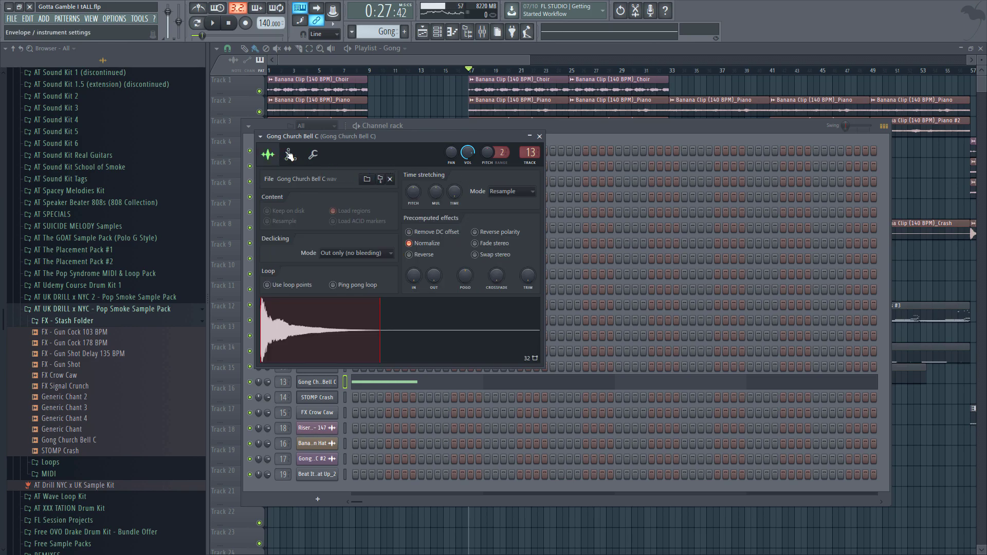
click(290, 156)
Step: Audition the two short gong notes late in bar 8 of the piano roll and return the playlist position to bar 17
key(F7)
key(space)
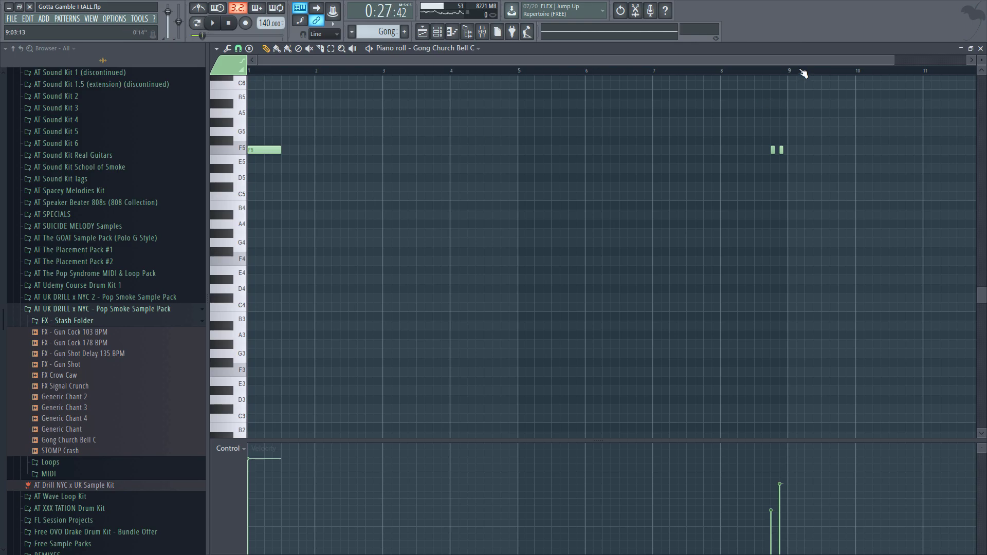
click(749, 72)
key(space)
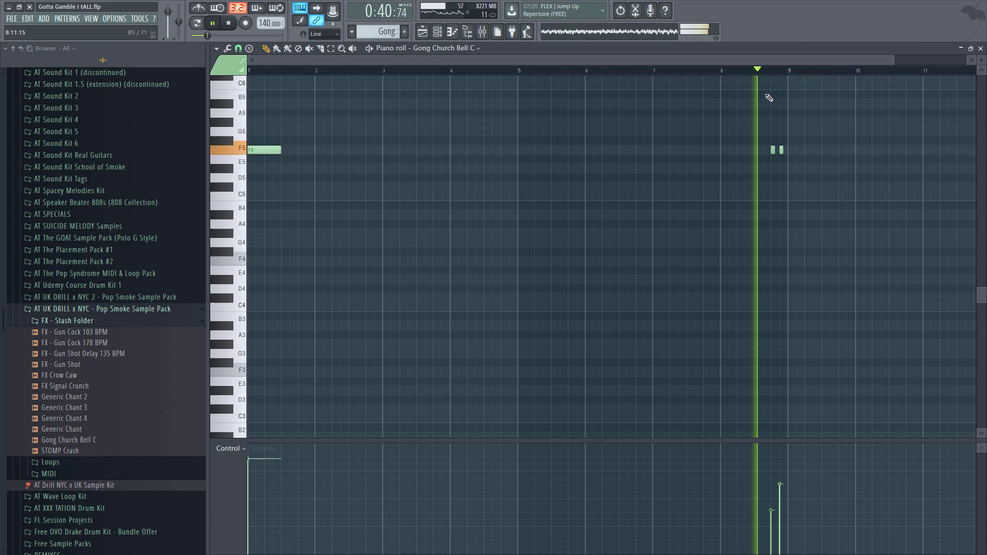
key(space)
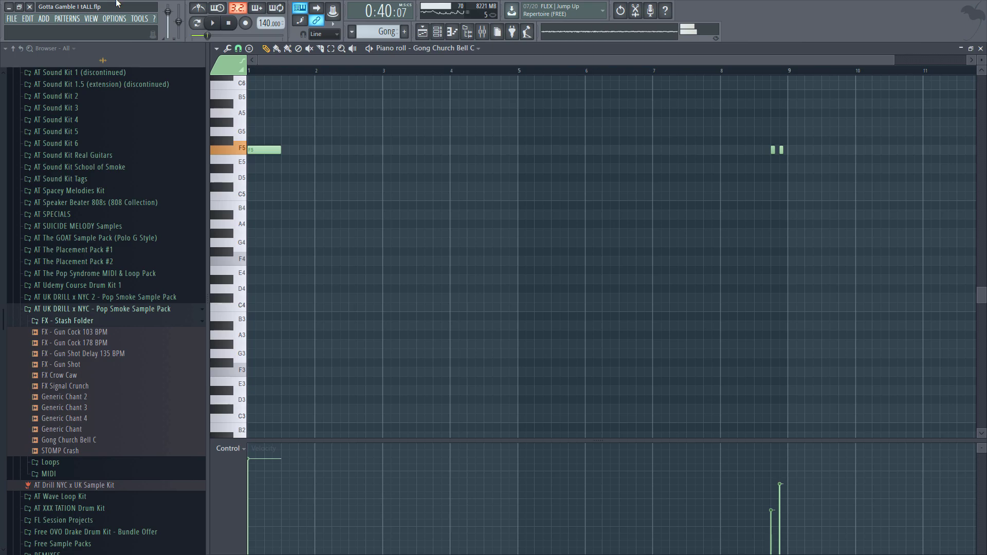
key(F7)
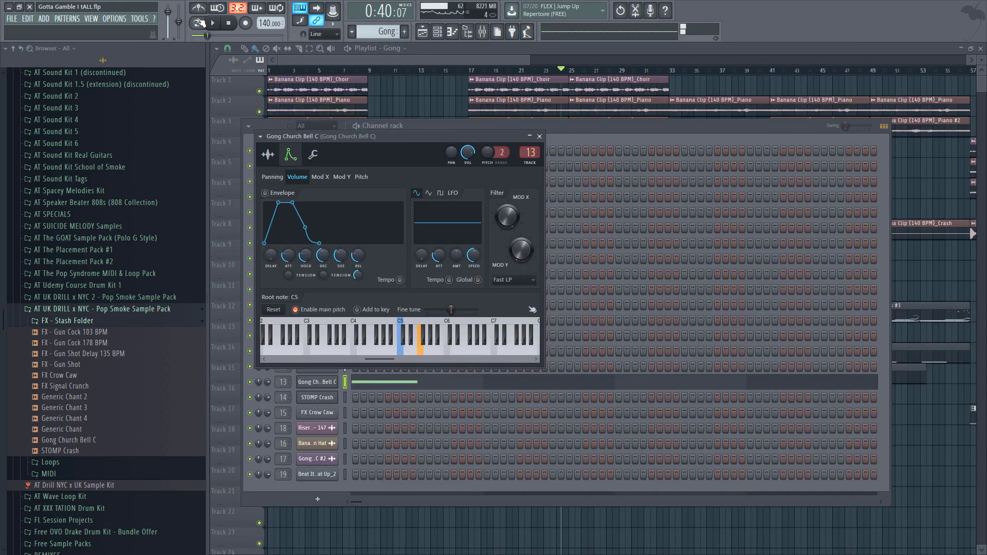
click(652, 47)
click(470, 70)
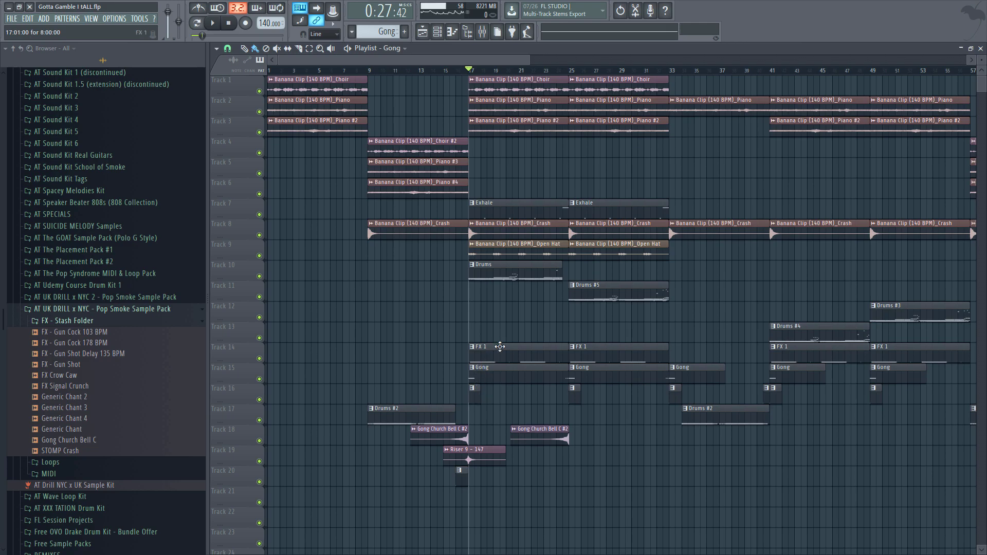
Step: Inspect the FX 1 pattern's FX - Gun Cock 178 BPM notes in the piano roll and open that channel's sampler settings
double_click(500, 344)
click(366, 368)
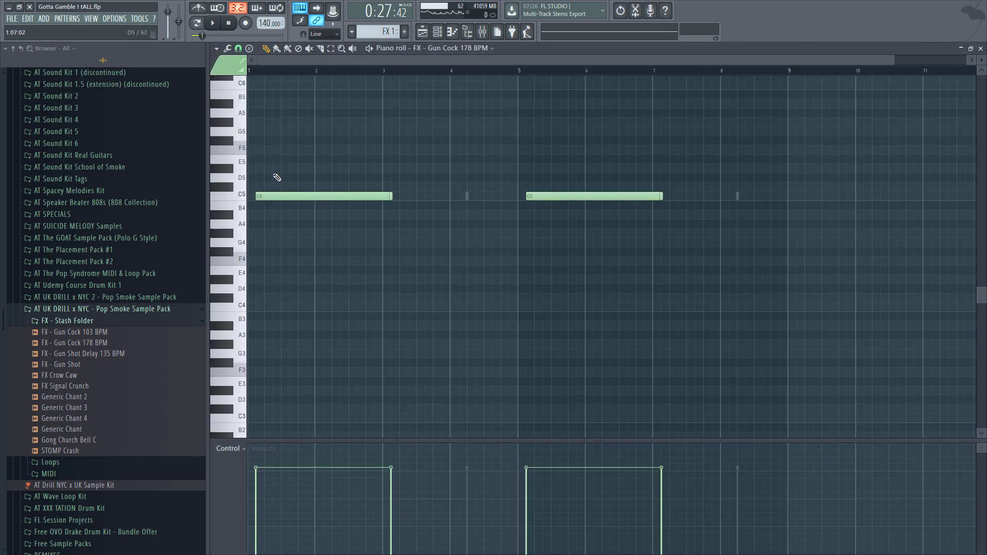
key(F7)
click(316, 366)
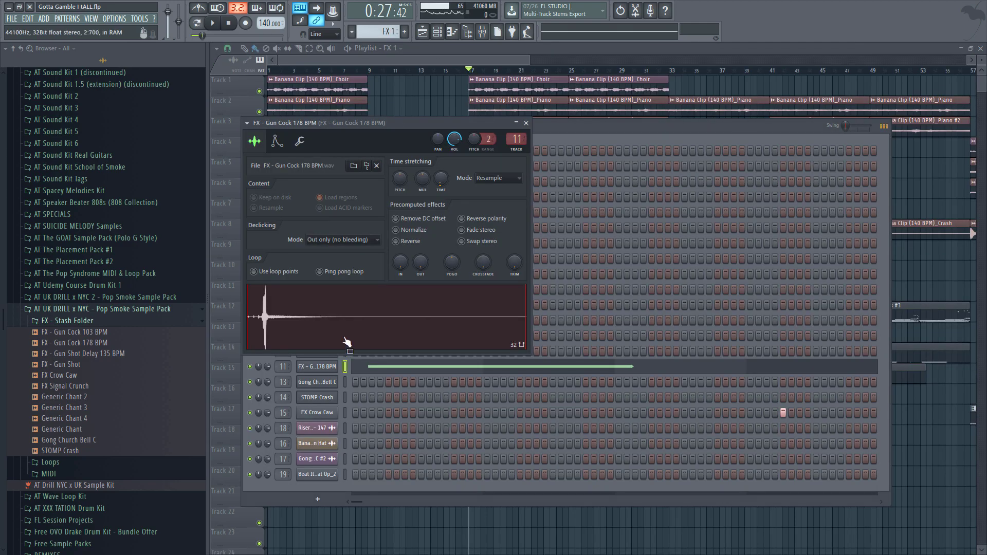
Step: Check the FX Crow Caw channel's sampler settings, then play the arrangement from bar 17 to hear the FX 1 pattern
click(525, 123)
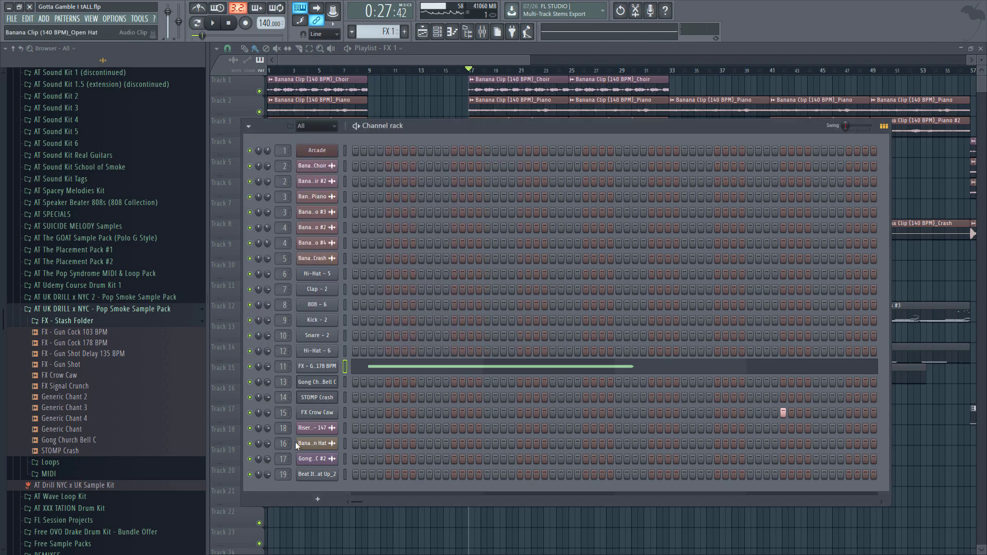
click(317, 413)
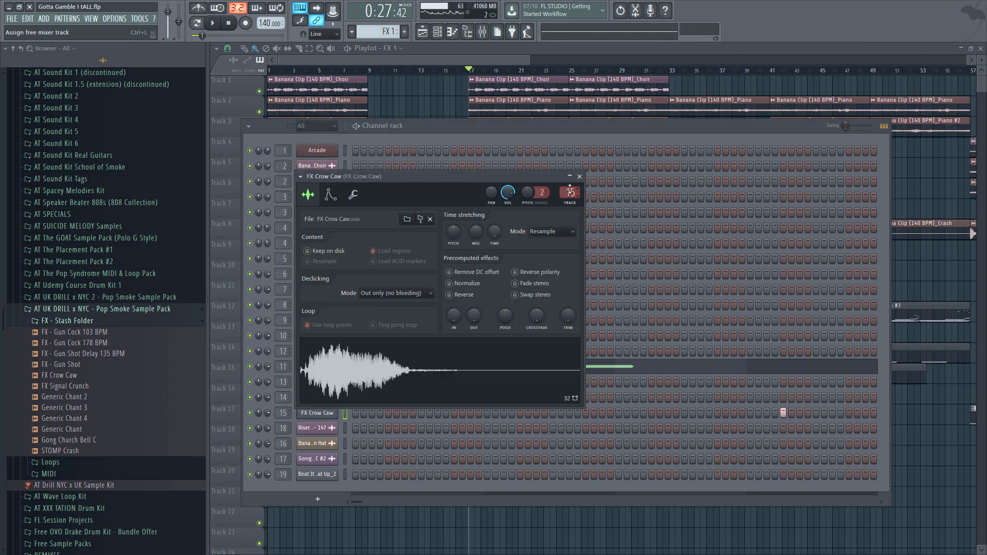
click(579, 177)
key(space)
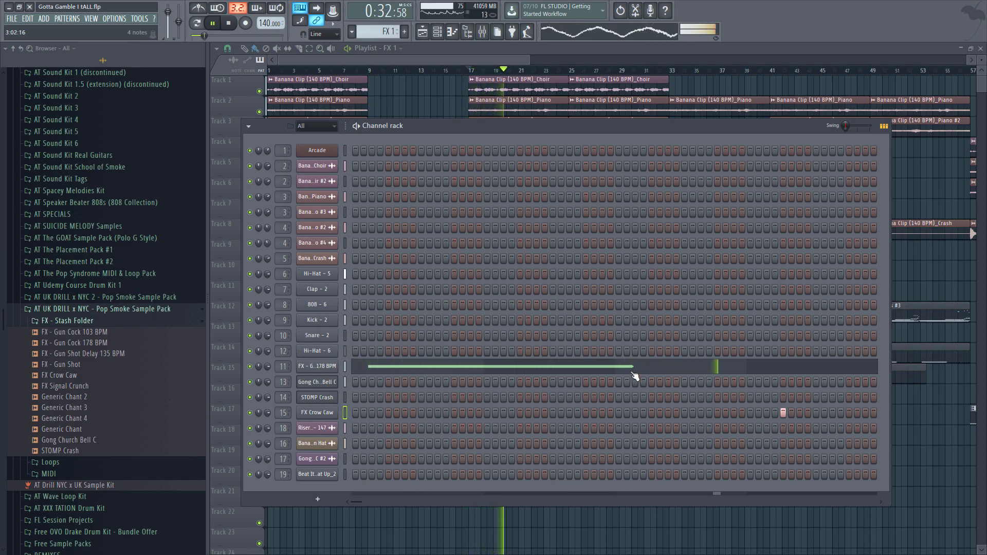
key(F6)
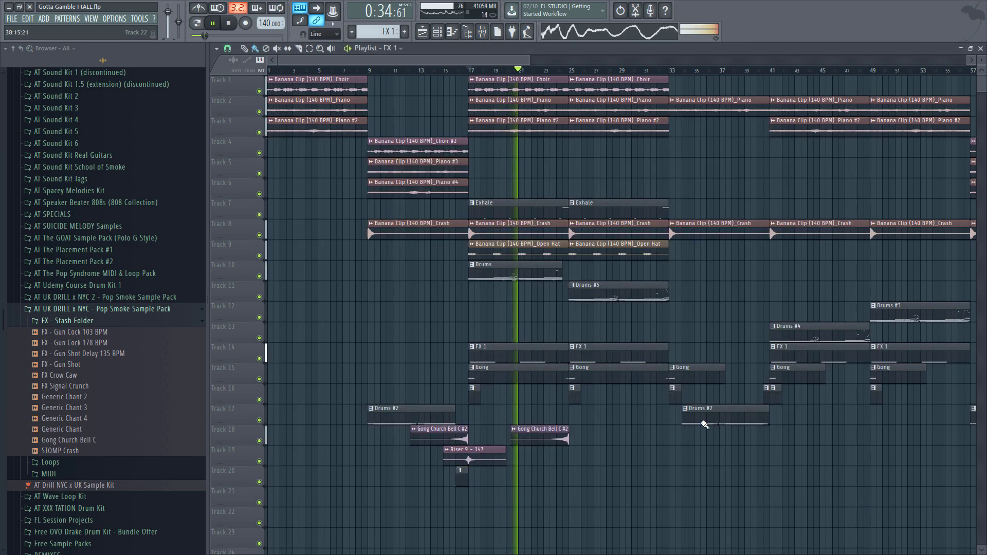
key(space)
Step: Open the Drums pattern and inspect the Hi-Hat - 5 and Clap - 2 notes in the piano roll
double_click(536, 278)
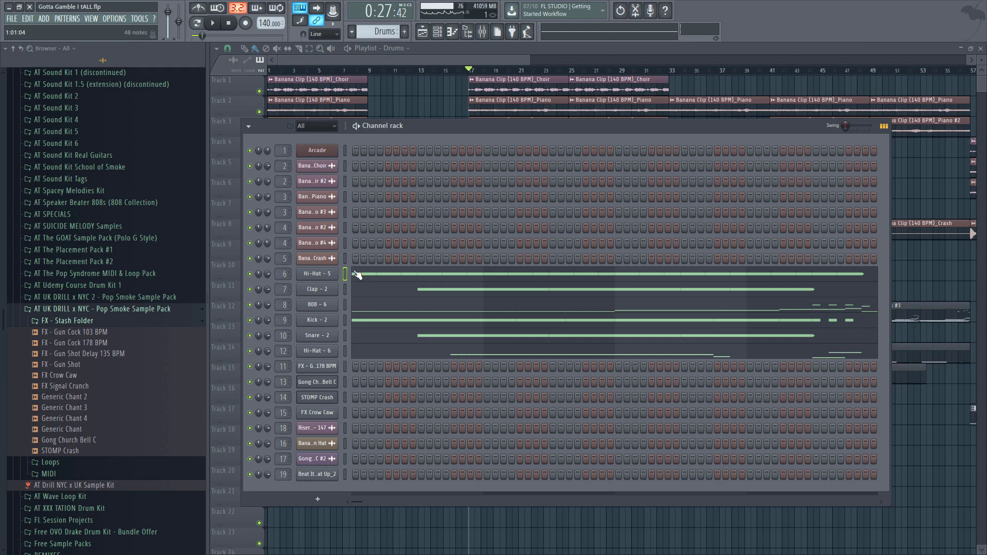
click(356, 274)
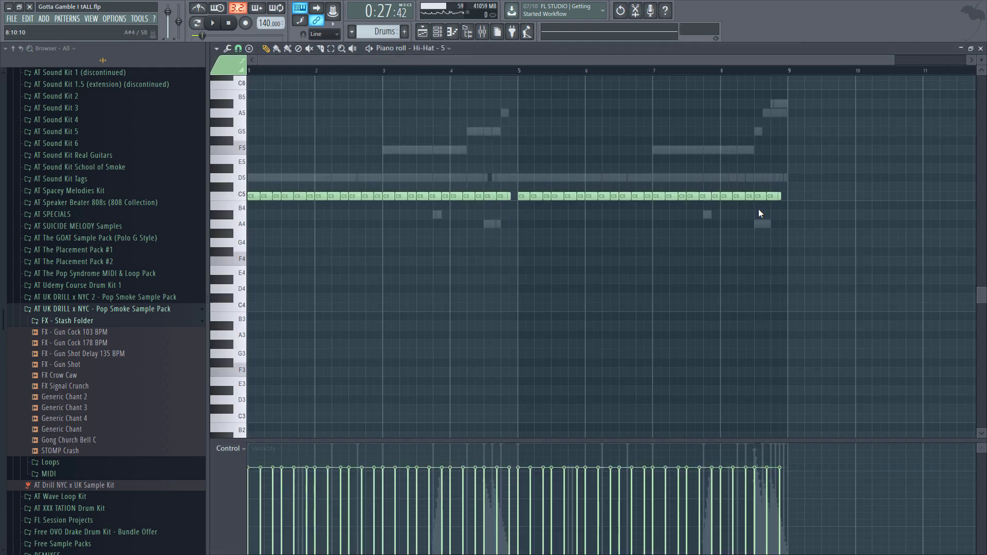
key(F6)
click(425, 289)
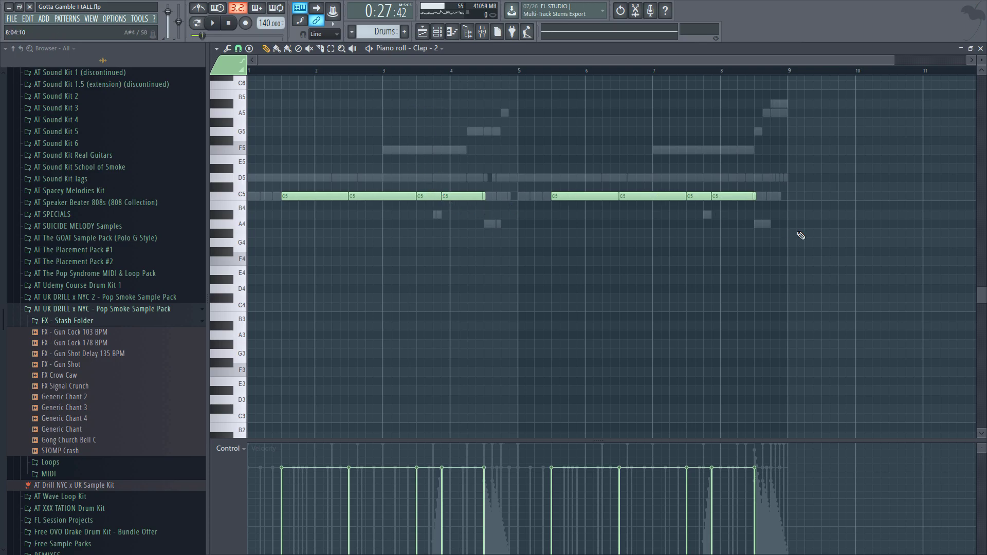
key(F6)
Step: Play the Drums pattern from bar 17 while examining the 808 - 6 notes, including the high slide notes, in the piano roll
key(space)
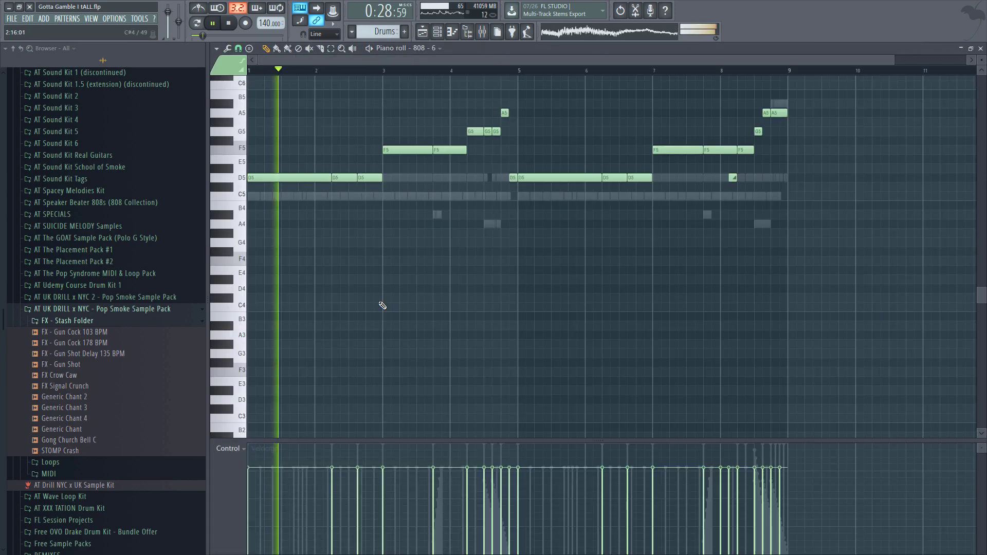
click(381, 304)
scroll(400, 242, up, 3)
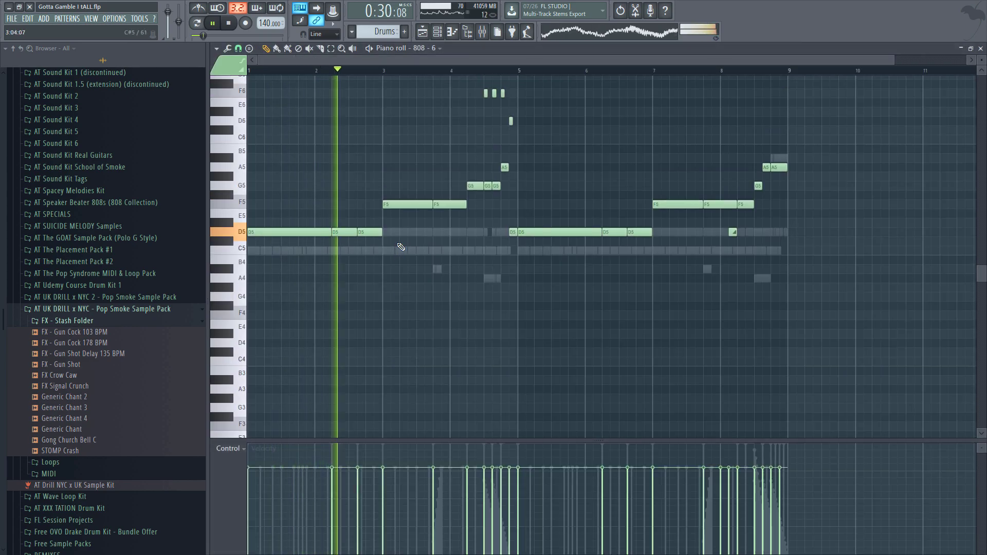
scroll(437, 257, up, 3)
scroll(453, 265, up, 1)
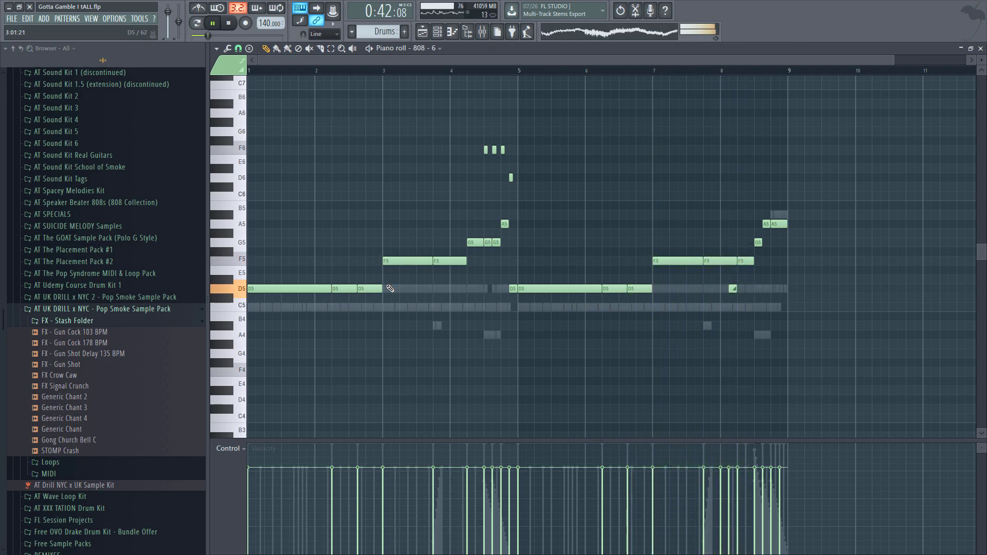
key(space)
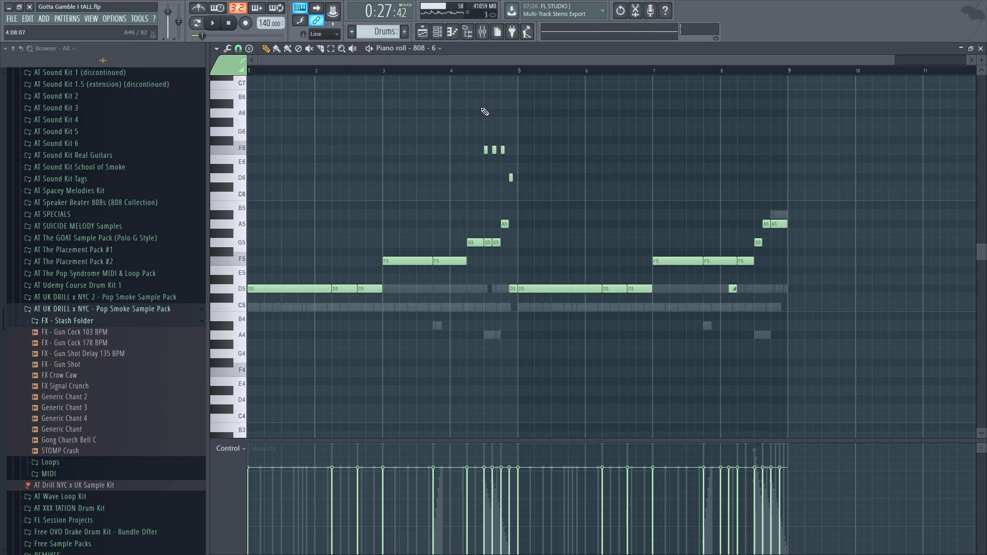
Step: Examine the 808 - 6 slide notes in bar 4 up close and play from that bar through the rest of the pattern
ctrl+scroll(481, 149, up, 3)
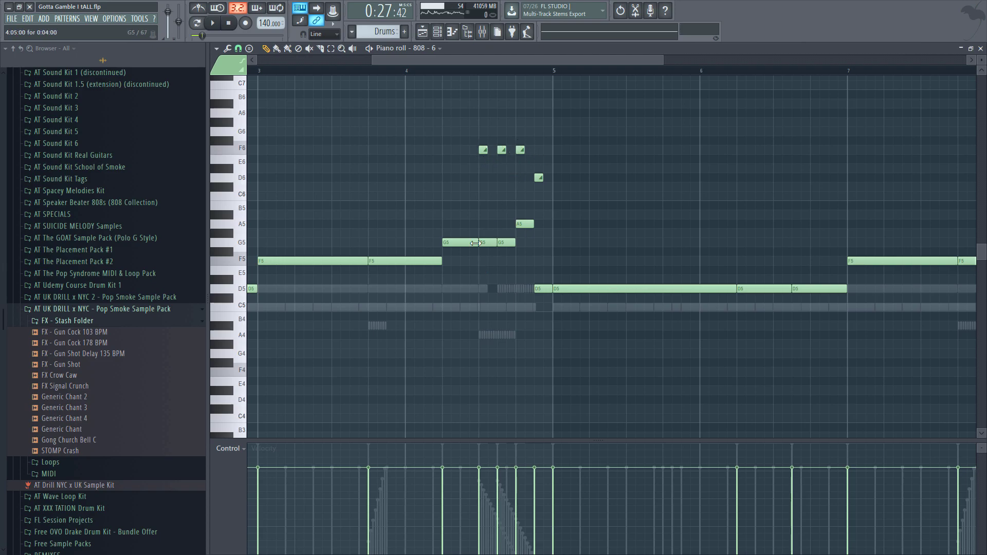
click(405, 76)
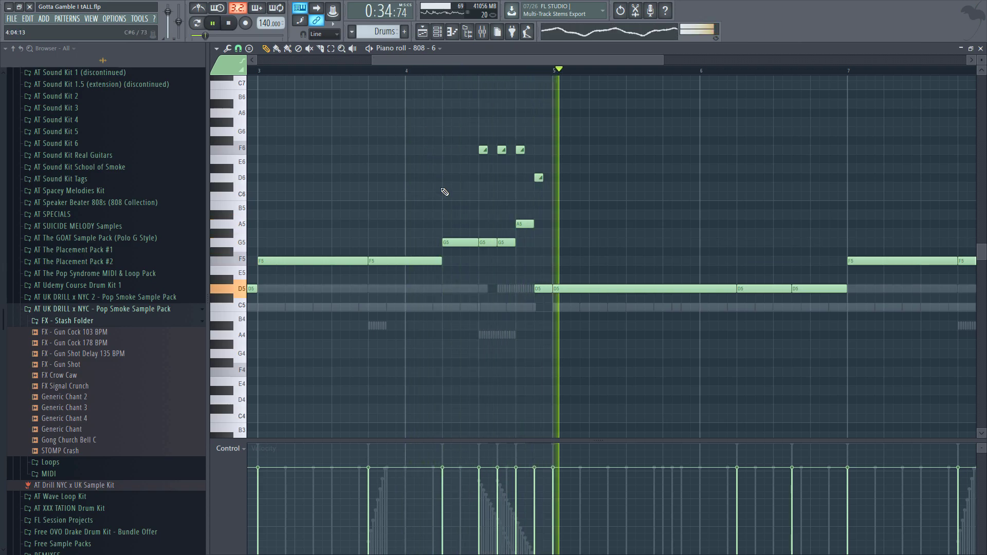
ctrl+scroll(465, 211, down, 3)
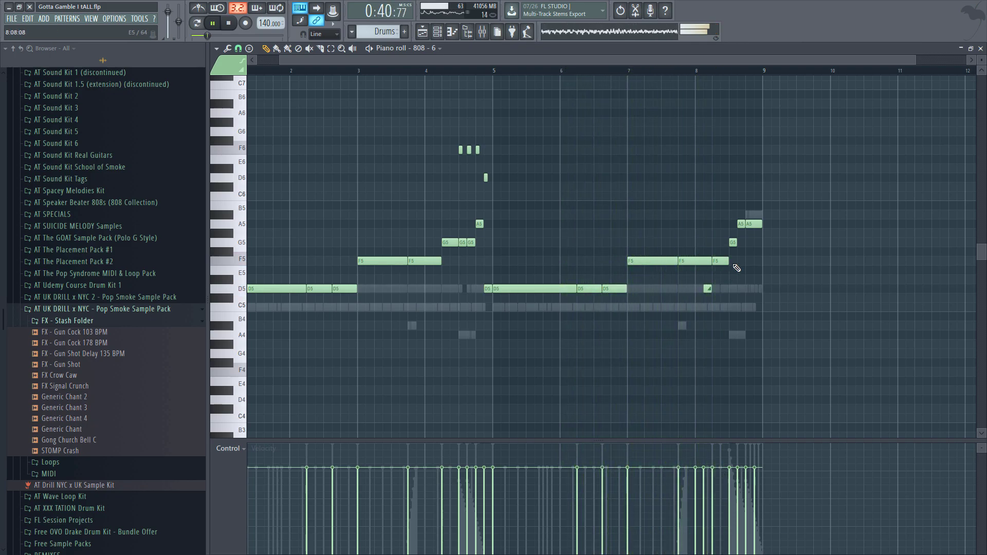
key(Escape)
key(space)
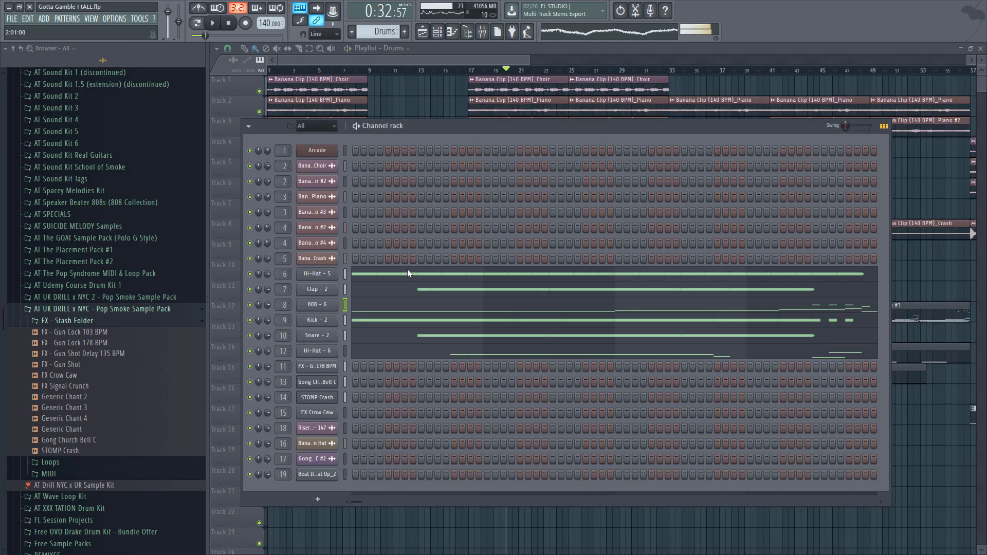
Step: Inspect the Kick - 2 notes in the piano roll and audition the fast kick roll in bar 8 of the Drums #5 pattern
click(383, 321)
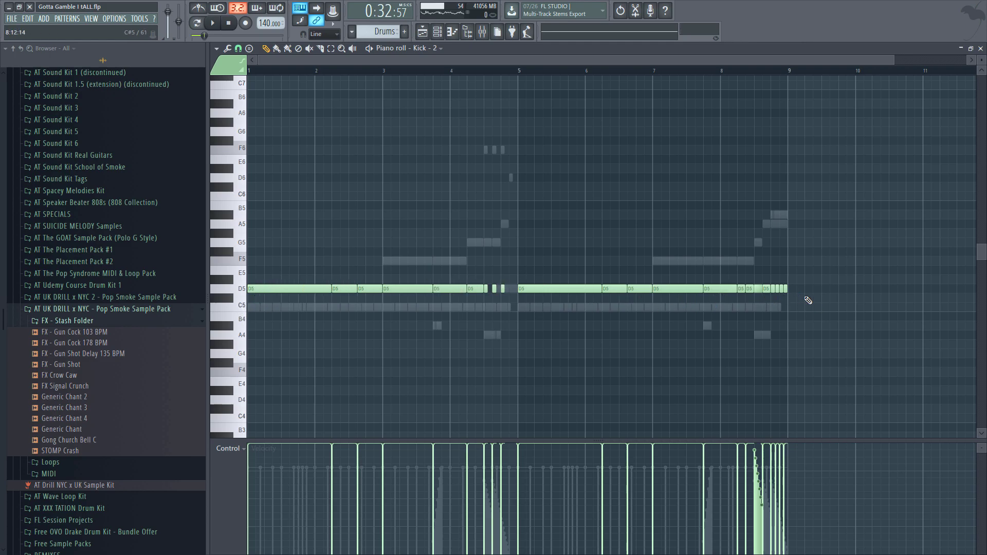
scroll(776, 306, up, 3)
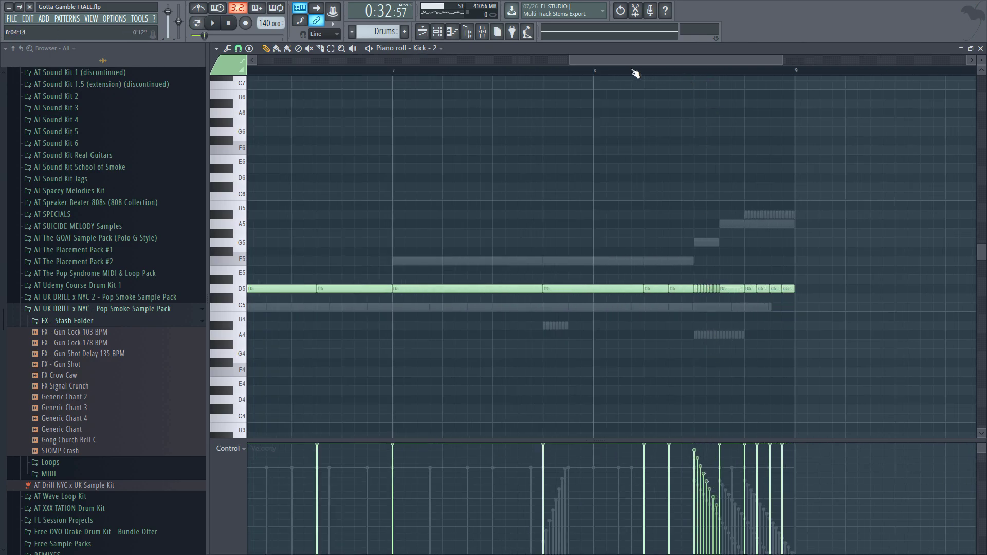
key(space)
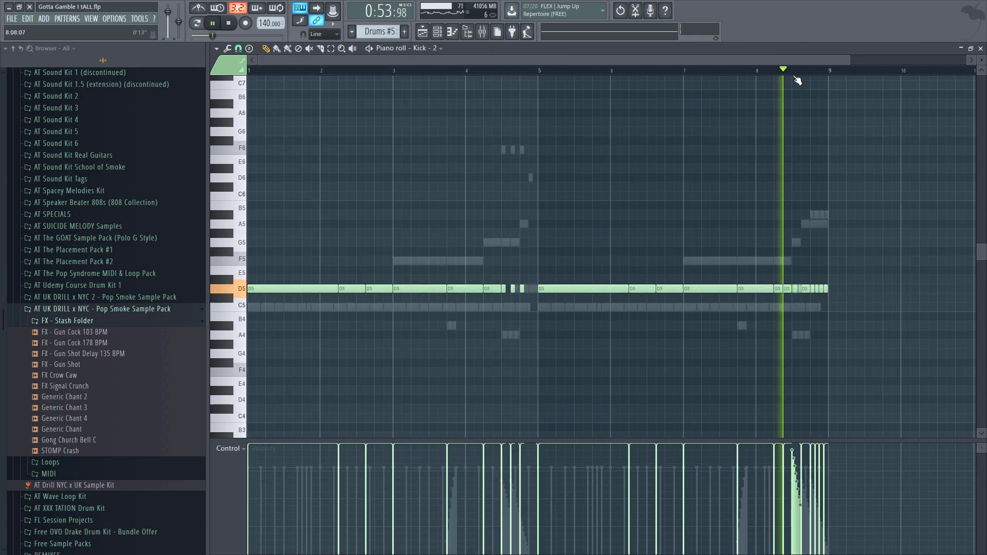
scroll(874, 205, up, 3)
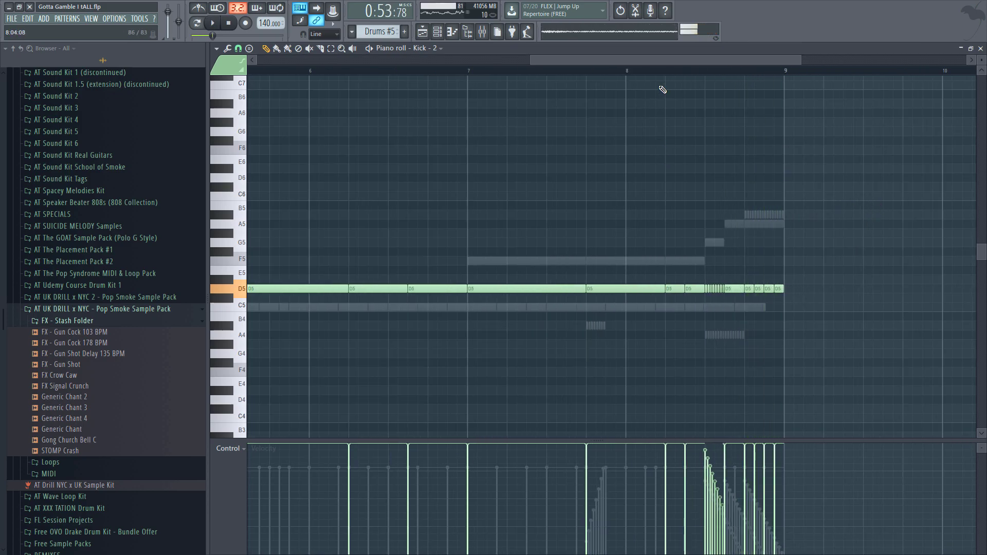
click(627, 72)
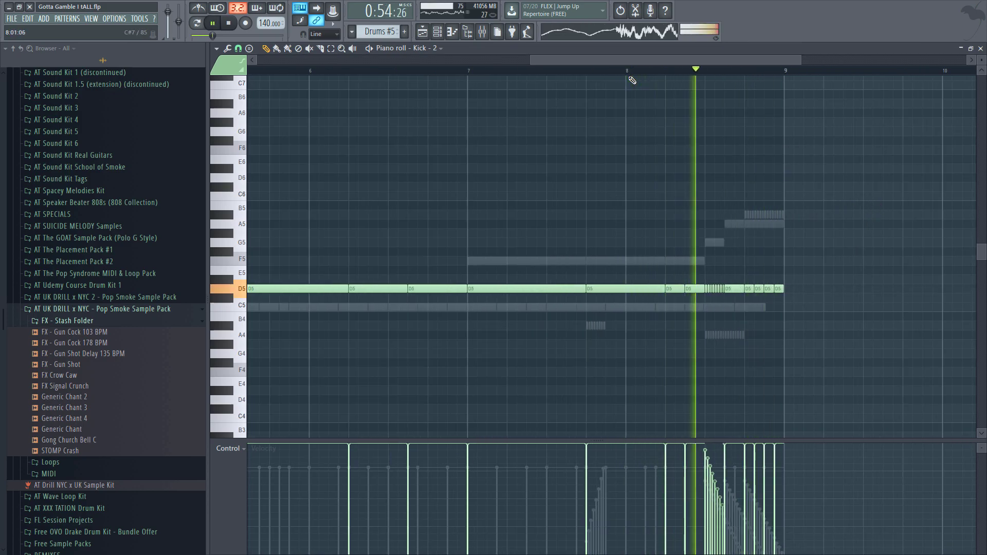
key(F7)
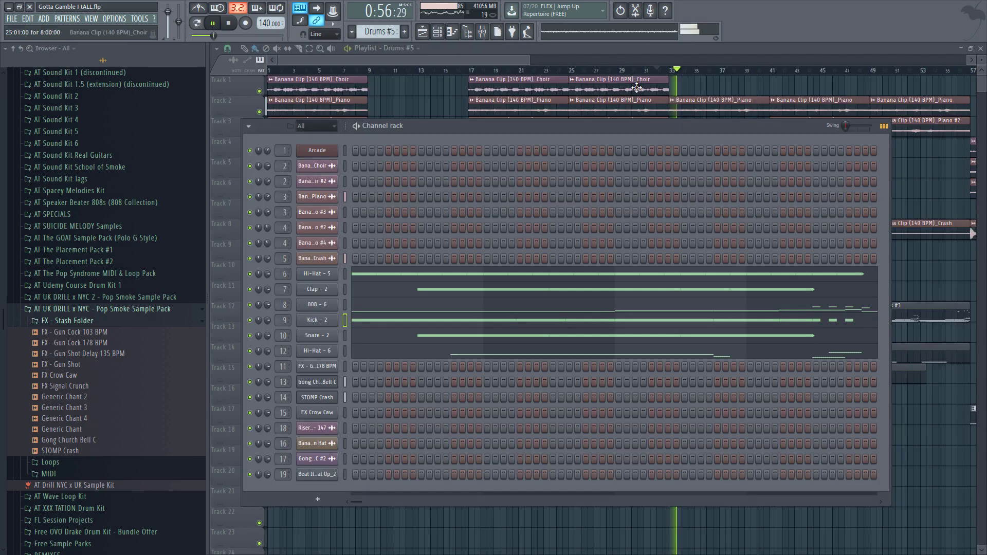
key(space)
Step: Inspect the Snare - 2 notes across all eight bars of the Drums #5 pattern in the piano roll
click(370, 339)
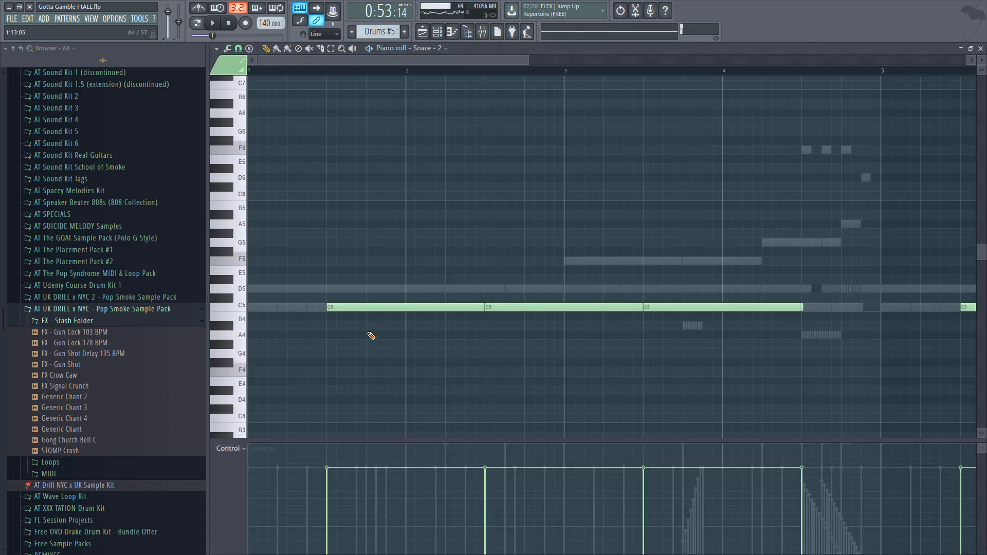
key(F7)
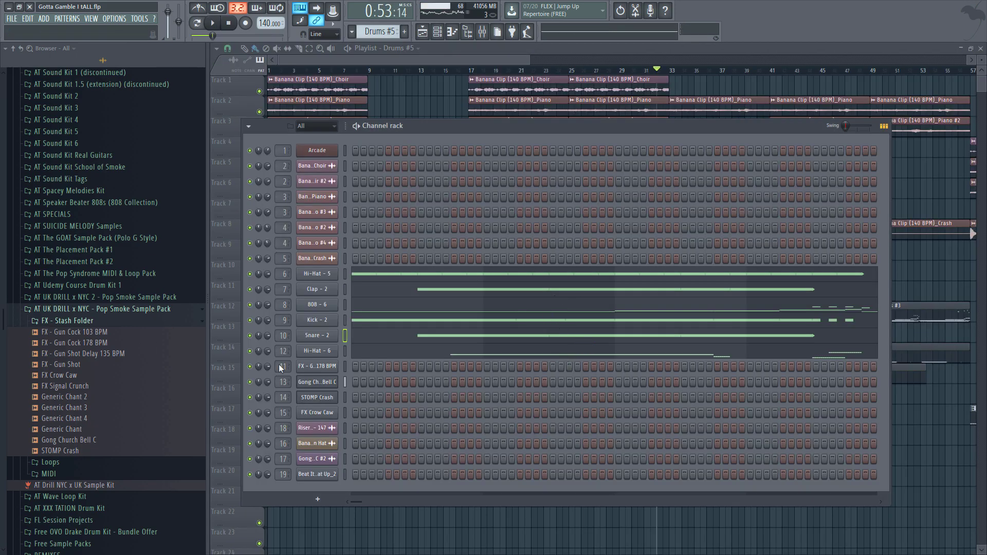
click(390, 339)
scroll(658, 338, down, 4)
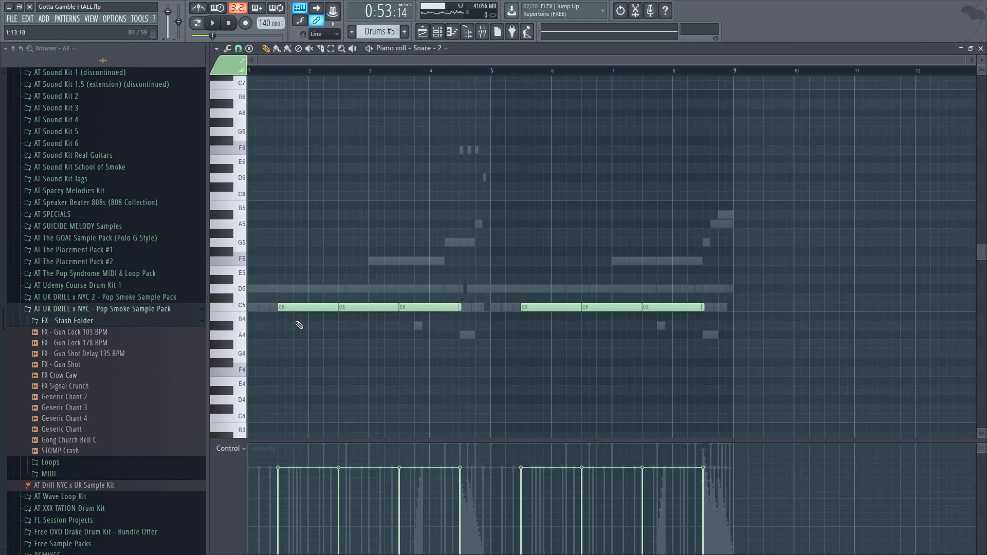
key(F7)
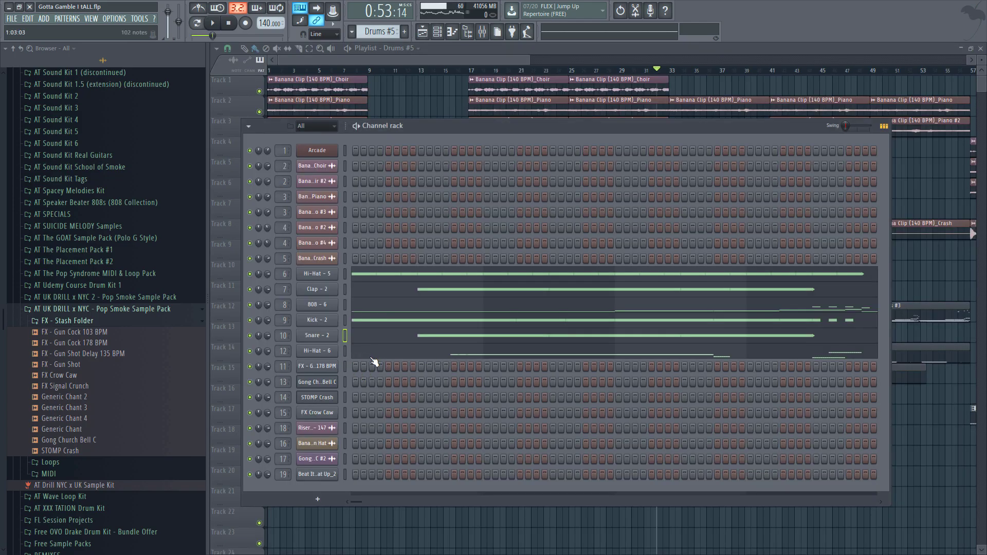
Step: Examine the Hi-Hat - 6 rolls in bars 7 and 8, briefly selecting the A4 roll, and clear the selection
click(380, 356)
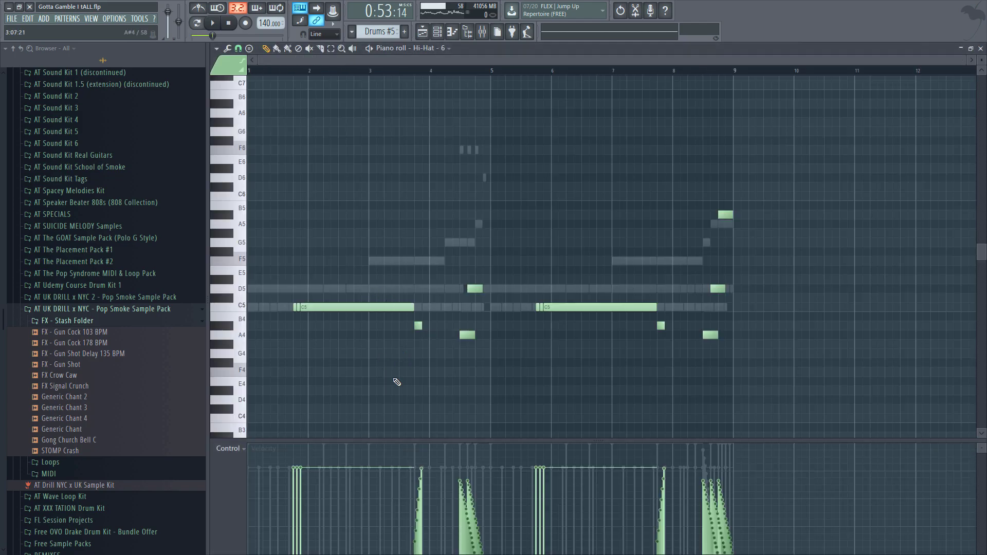
scroll(796, 294, up, 4)
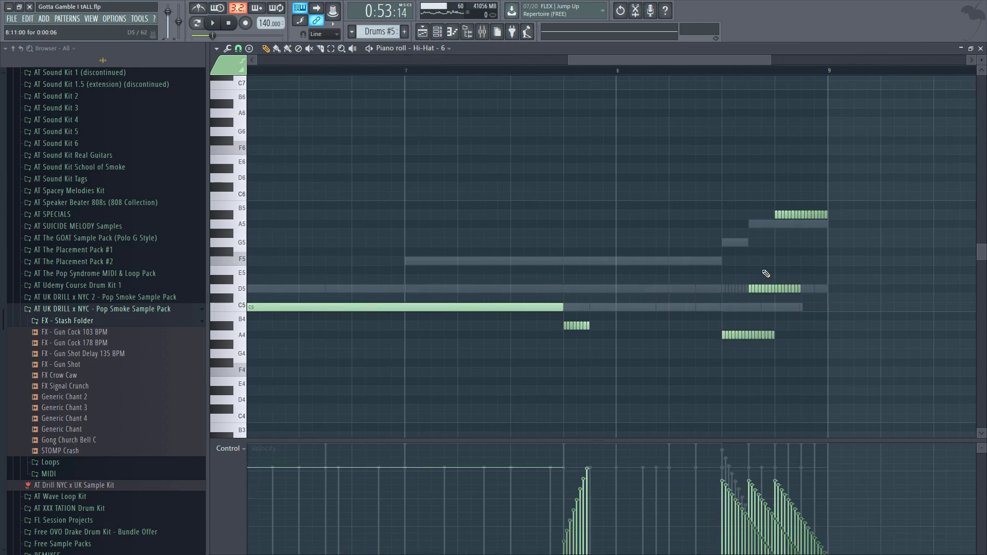
drag(787, 348, 734, 342)
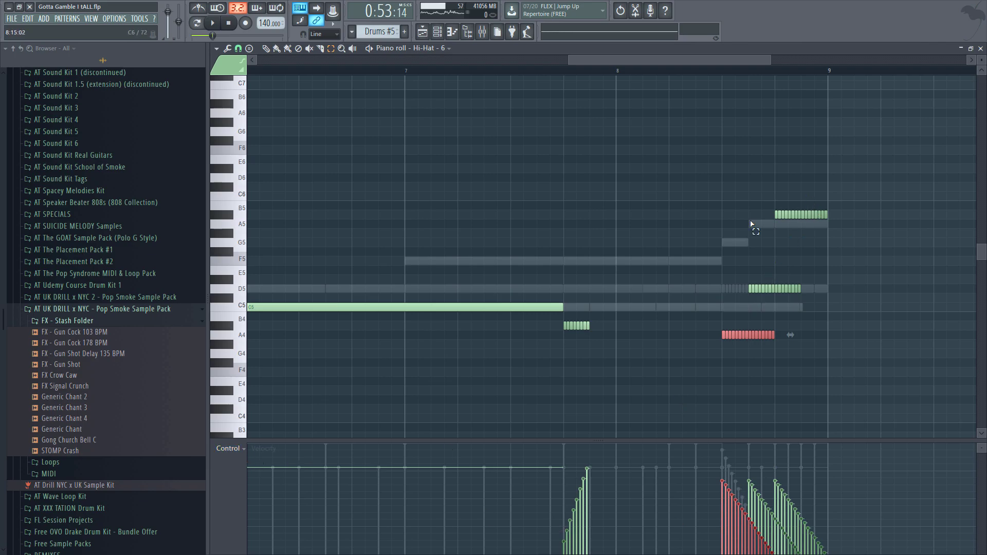
click(594, 390)
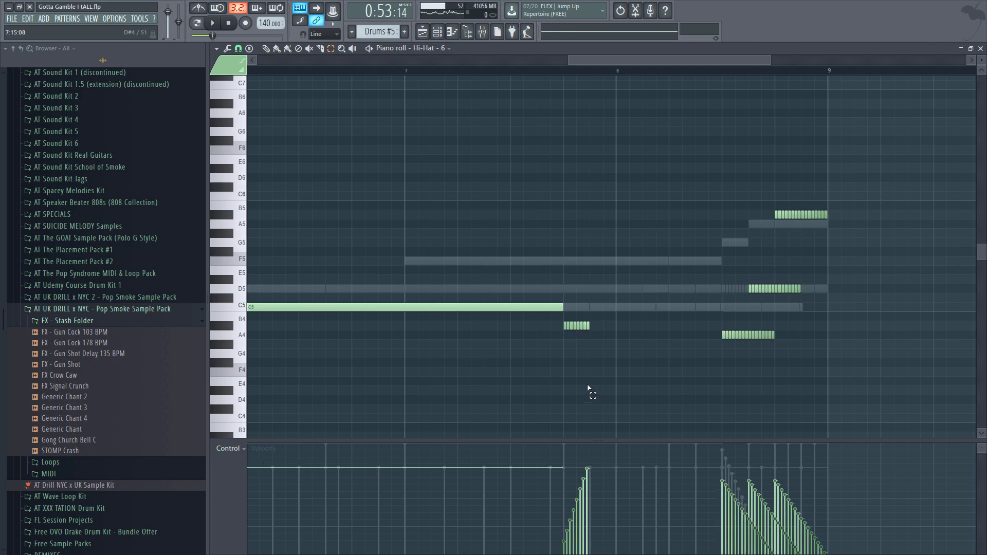
scroll(509, 348, down, 5)
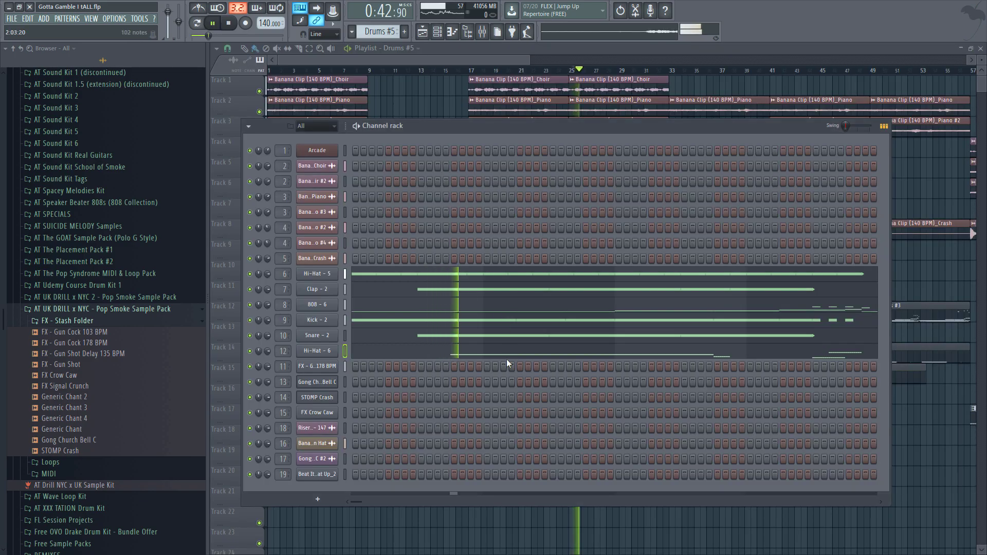
Step: Play the Drums #5 pattern while examining the Hi-Hat - 6 rolls and the piano roll's control lane options
click(512, 353)
scroll(444, 342, up, 4)
scroll(395, 324, down, 2)
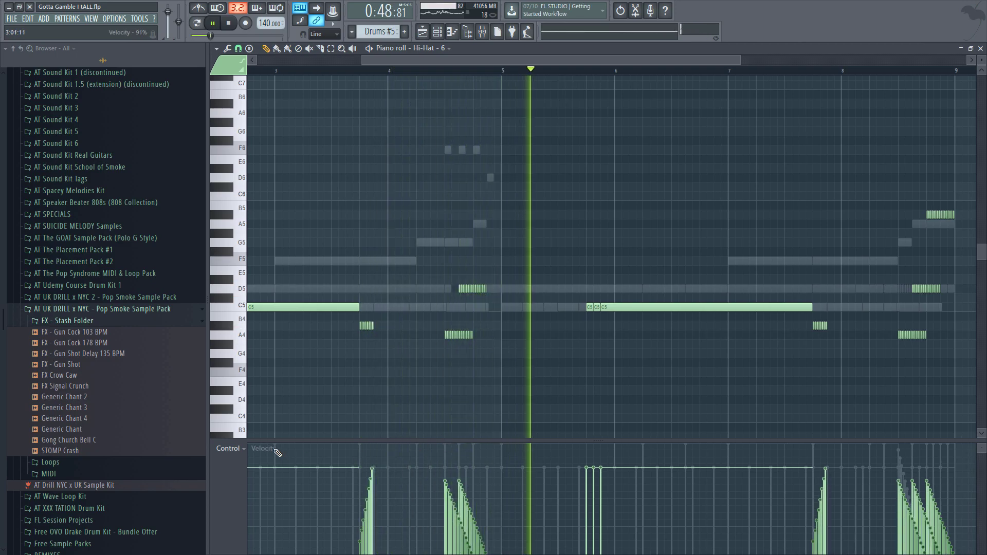
click(241, 449)
click(267, 517)
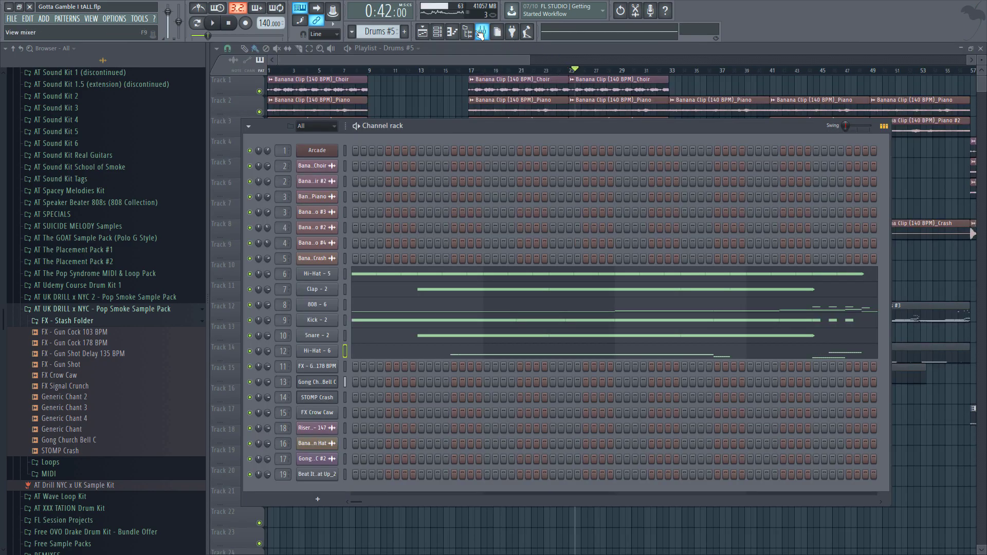
Step: Audition the Hi-Hat - 5, Clap - 2, Snare - 2, FX - Gun Cock 178 BPM, Hi-Hat - 6 and Gong Church Bell C tracks together in the mixer
click(481, 33)
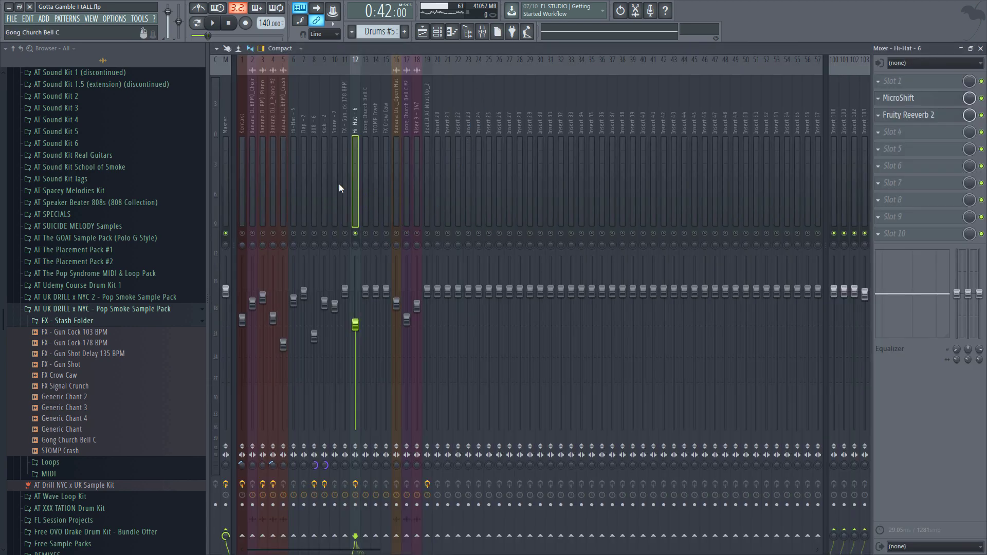
click(294, 233)
key(space)
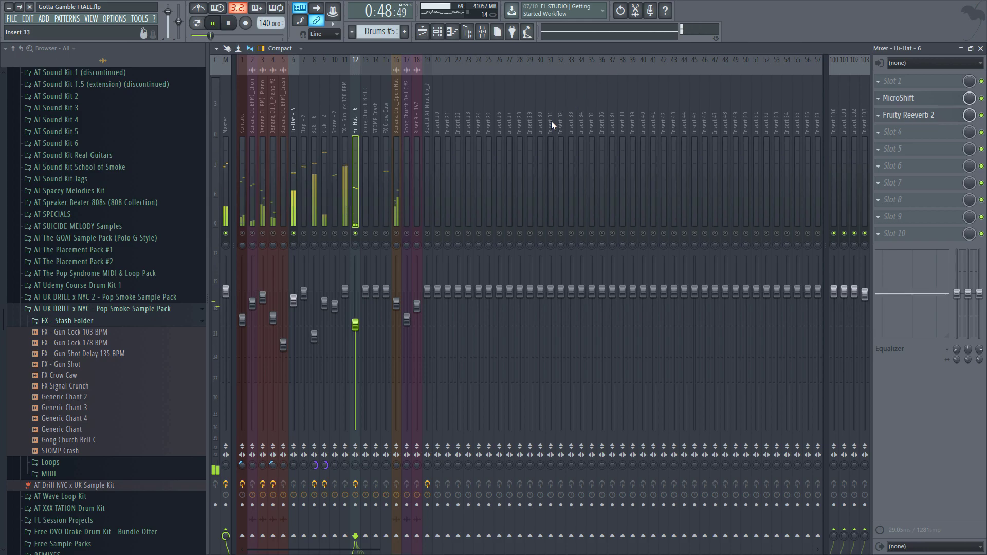
click(301, 206)
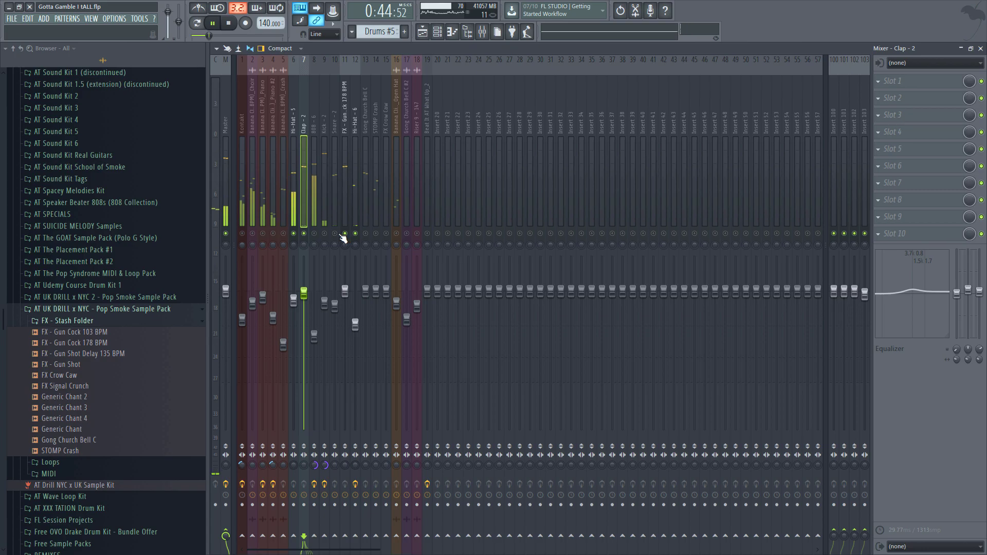
click(367, 233)
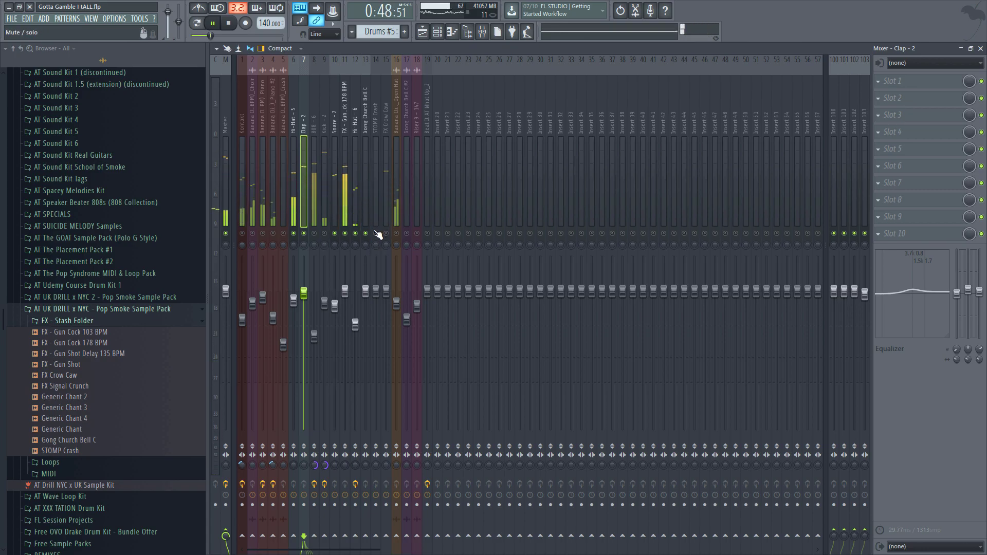
Step: Solo the 808 - 6 mixer track, listen to it while reviewing its effects chain, and unsolo it
right_click(314, 234)
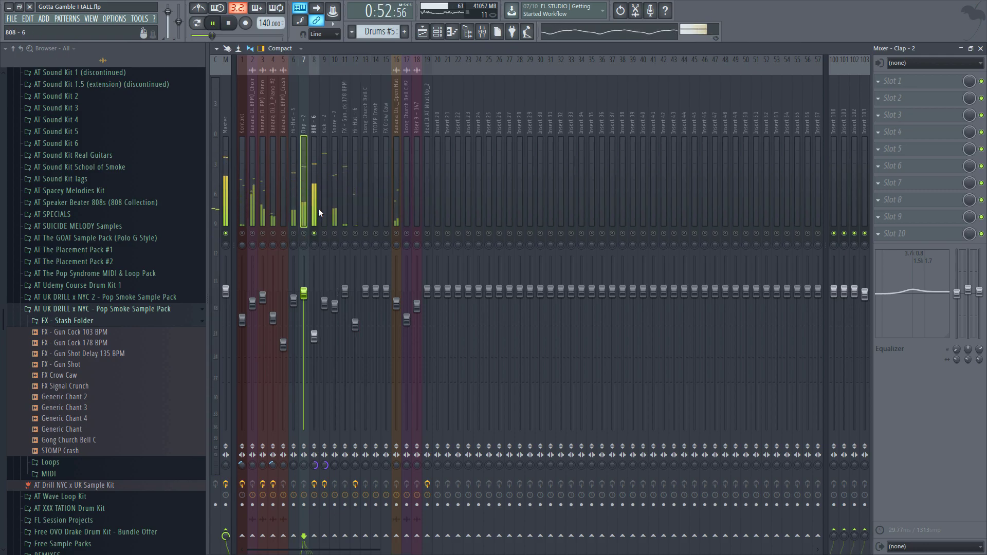
click(318, 209)
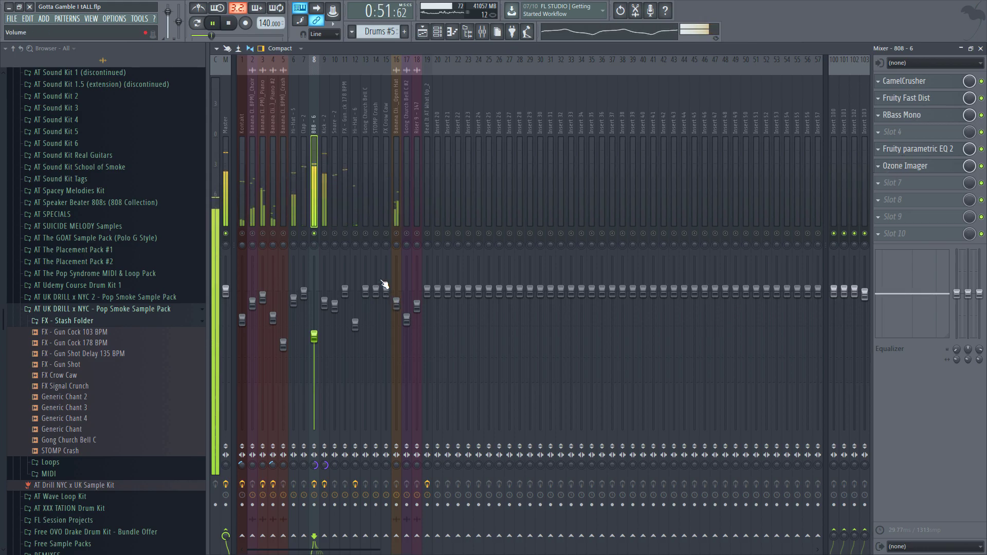
click(869, 170)
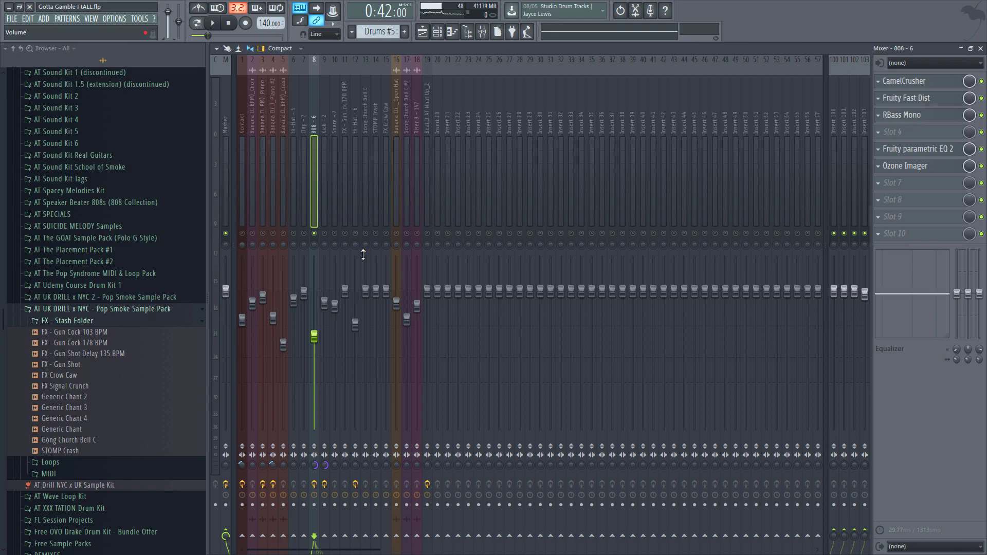
right_click(317, 235)
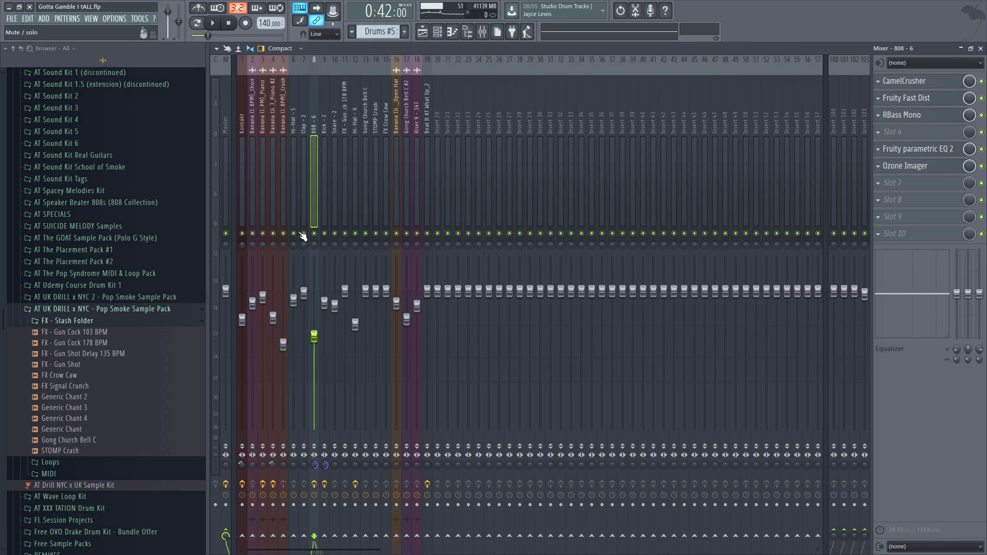
Step: Play the full beat, check the FX - Gun Cock 178 BPM and Kick - 2 mixer tracks, and solo Kick - 2
key(space)
click(345, 200)
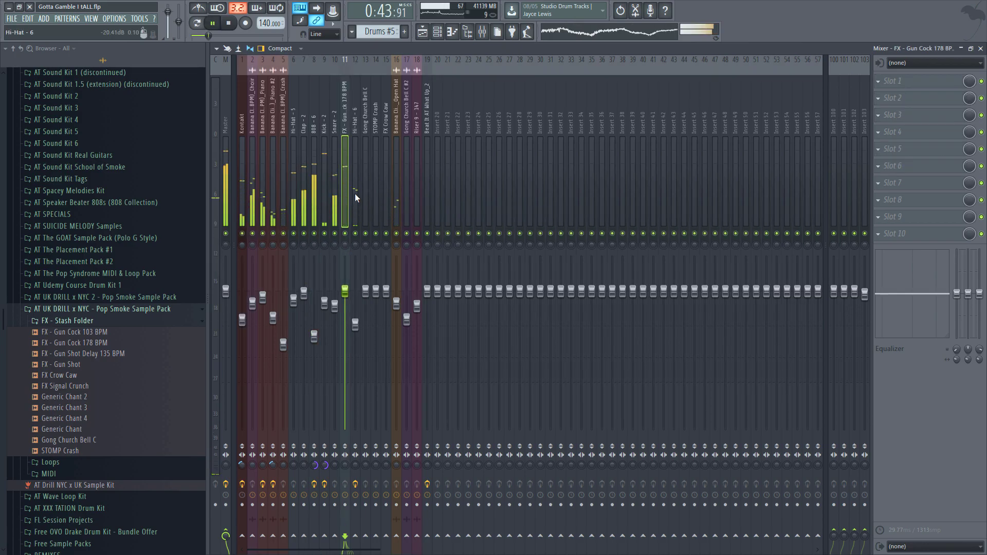
click(325, 191)
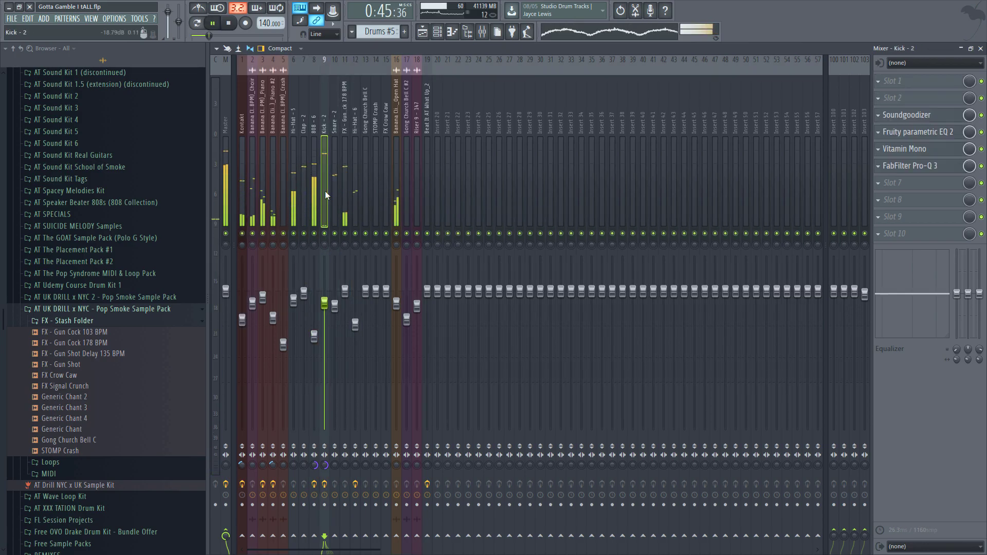
right_click(324, 234)
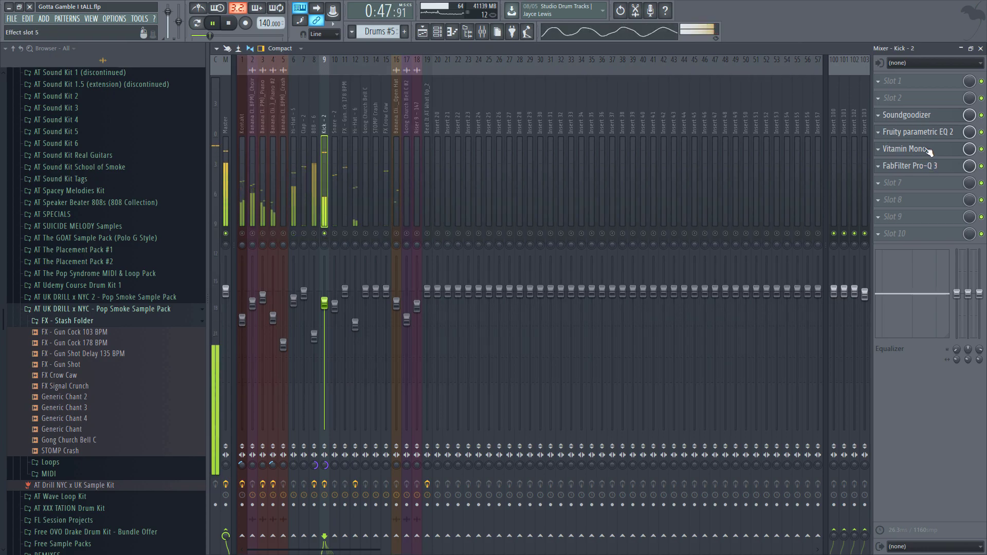
Step: Inspect the Kick - 2 track's Soundgoodizer, Fruity parametric EQ 2, Vitamin Mono and FabFilter Pro-Q 3 effects while auditioning the kick
click(913, 113)
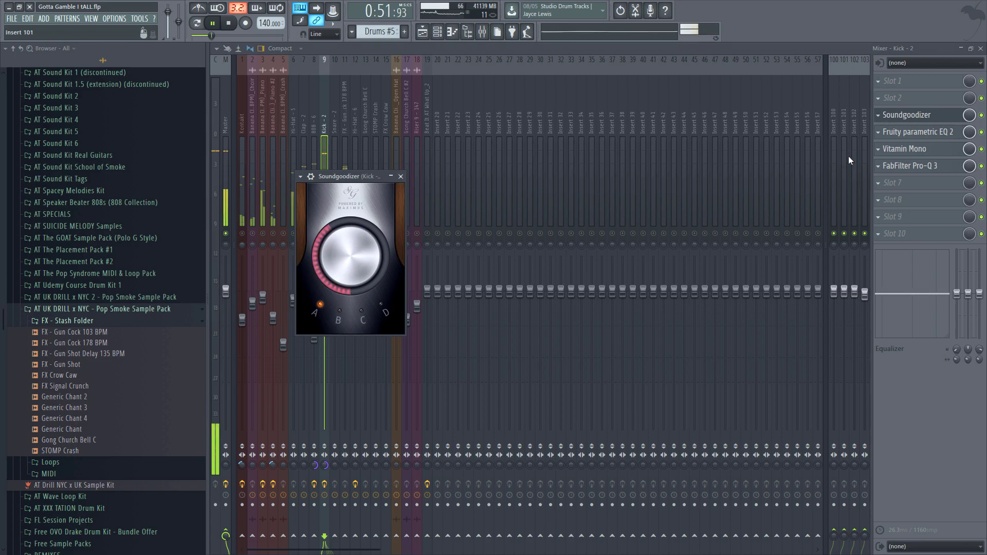
click(918, 132)
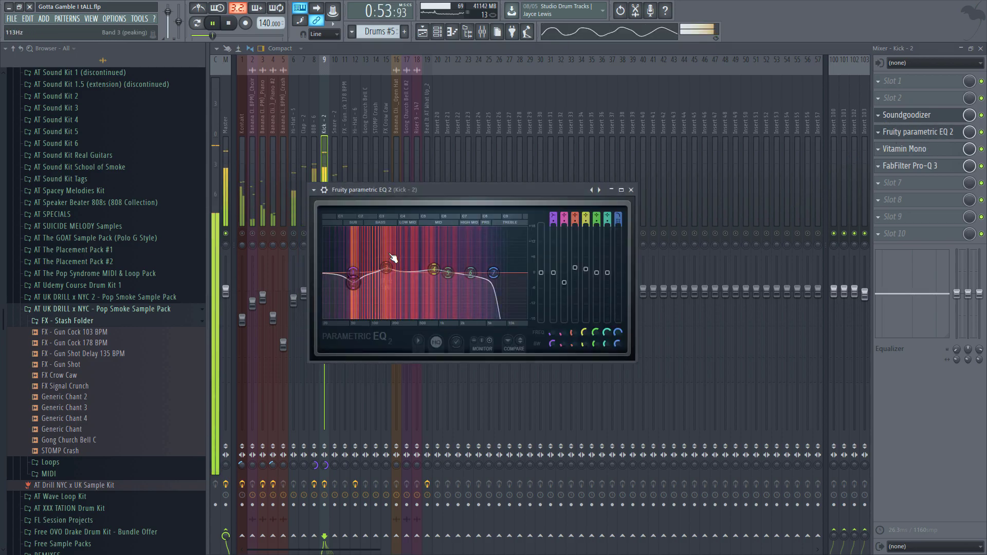
click(920, 149)
key(space)
click(920, 165)
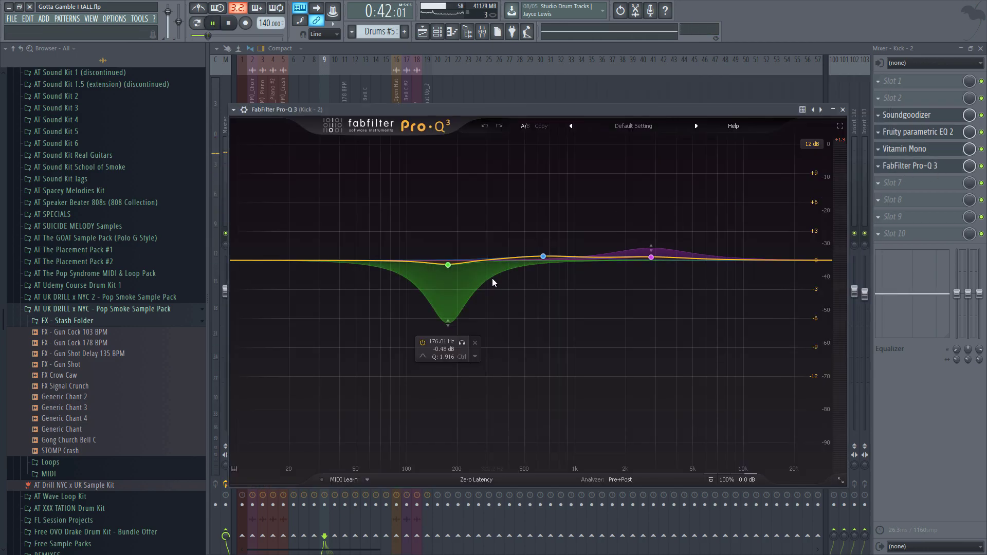
key(space)
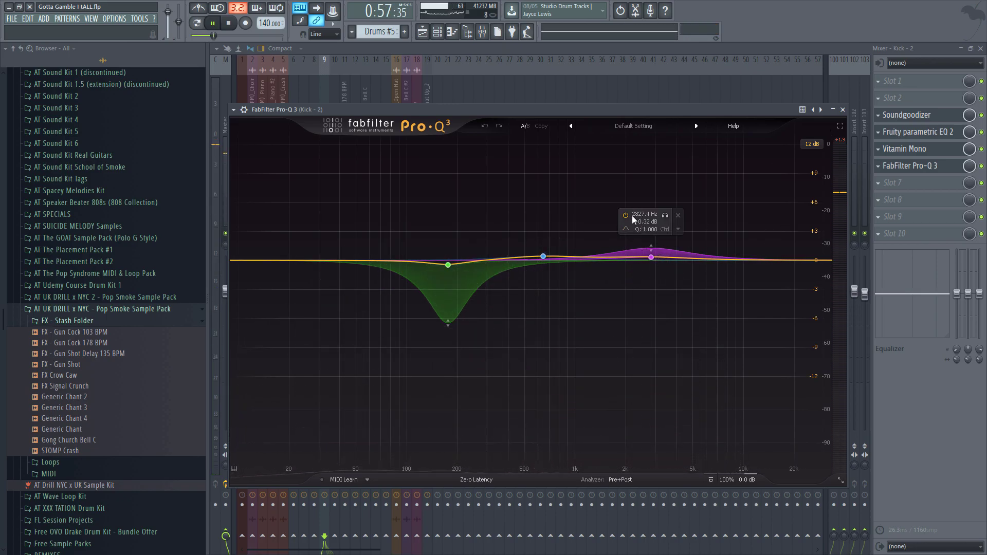
click(842, 110)
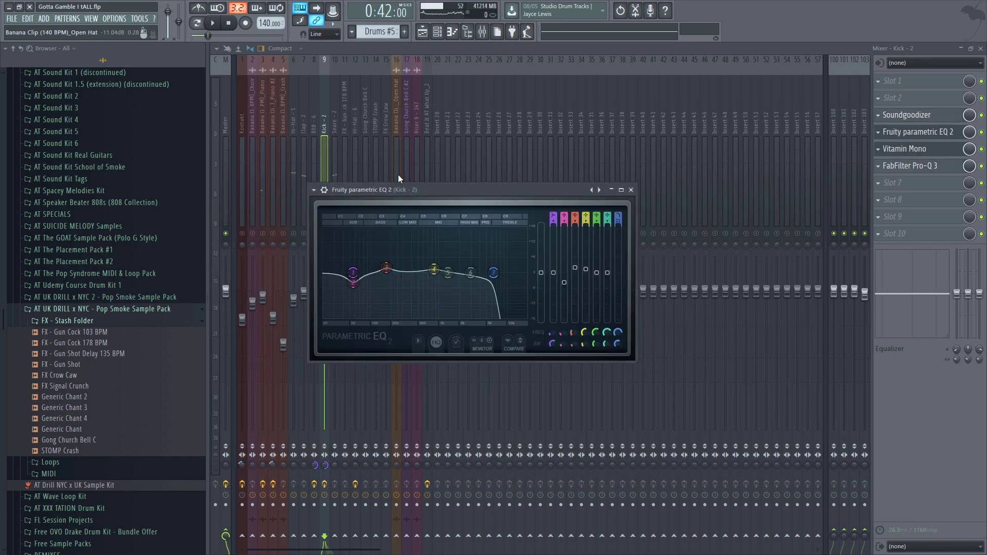
Step: Restore all mixer tracks and compare the effect slots of Clap - 2, 808 - 6, Kick - 2 and Snare - 2
click(305, 188)
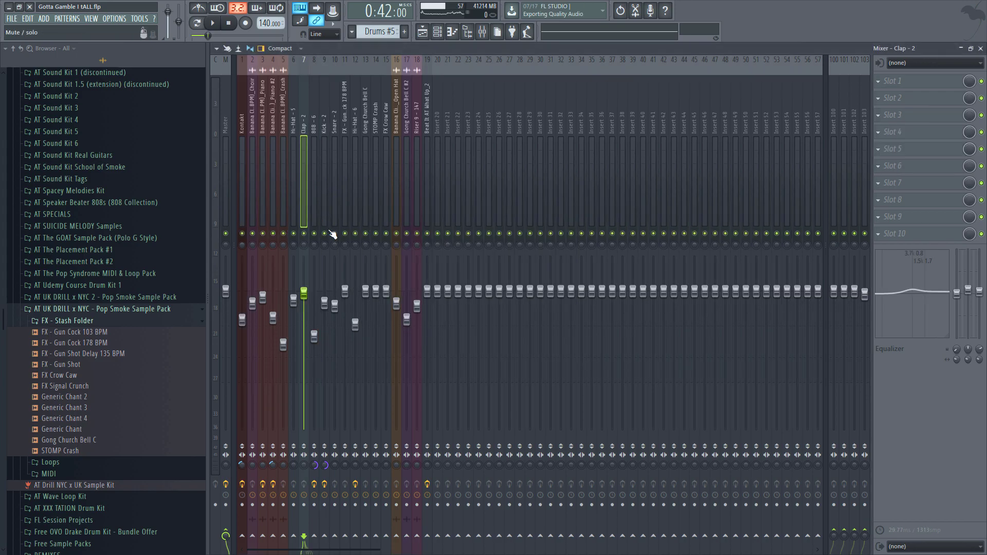
click(313, 167)
click(322, 166)
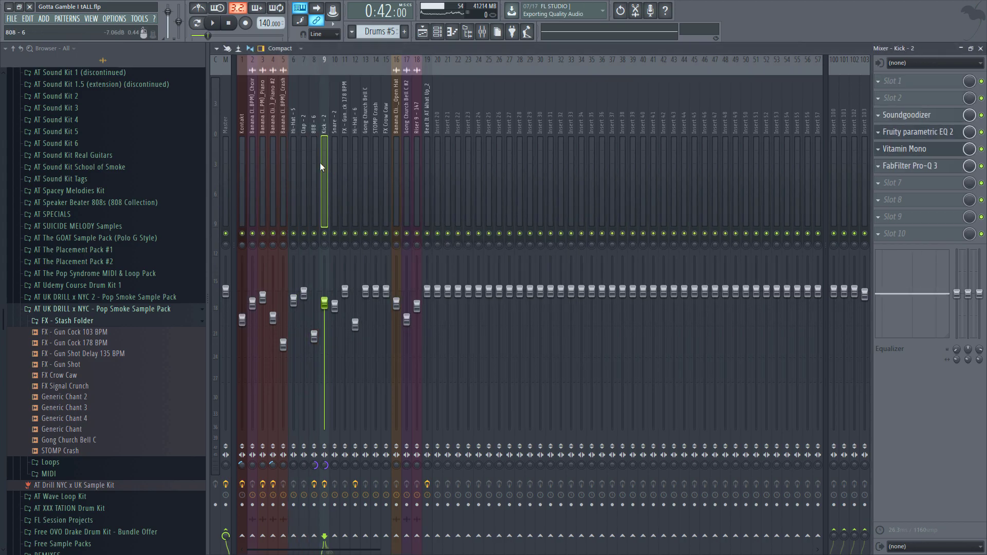
click(335, 132)
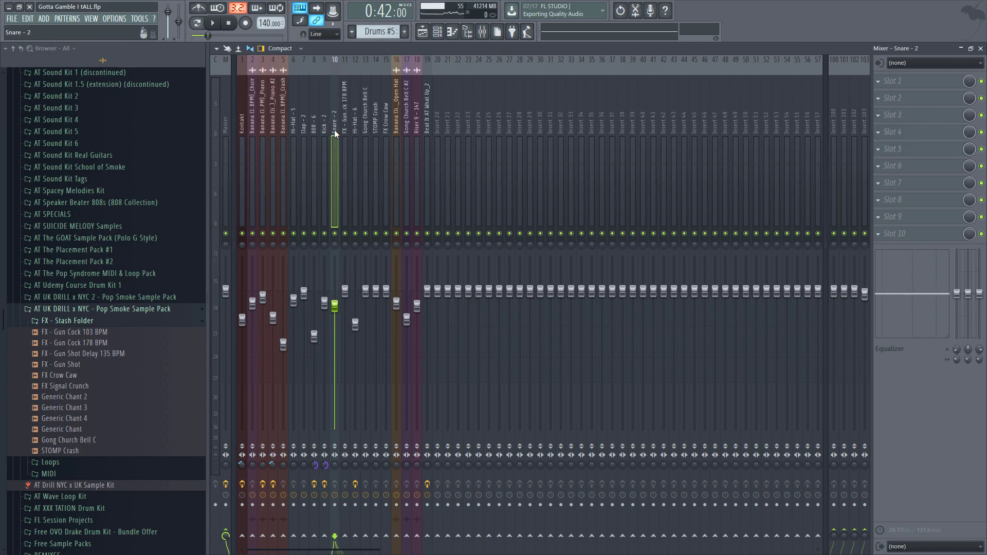
click(313, 138)
click(324, 136)
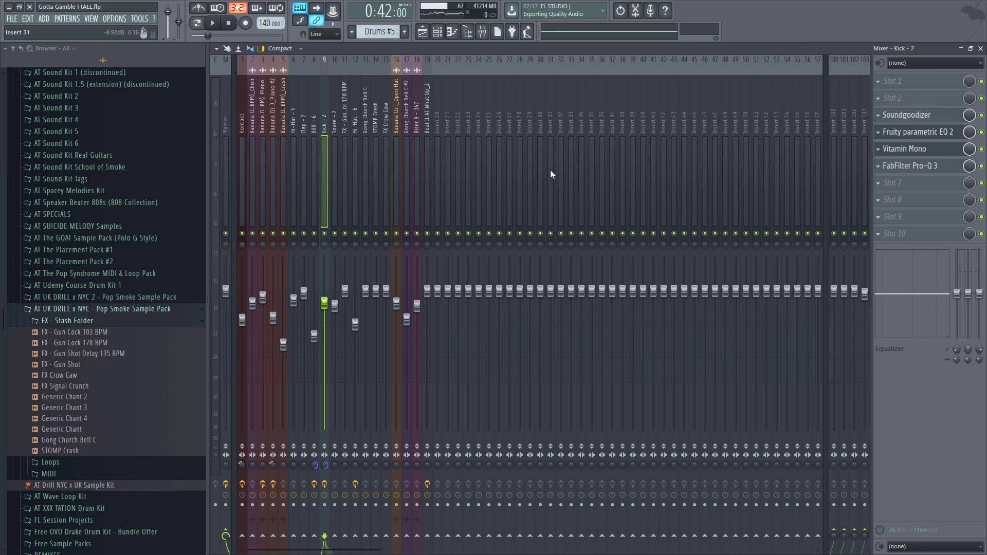
Step: Play the arrangement in the playlist and examine which channels the Drums #2 pattern uses
key(F5)
key(space)
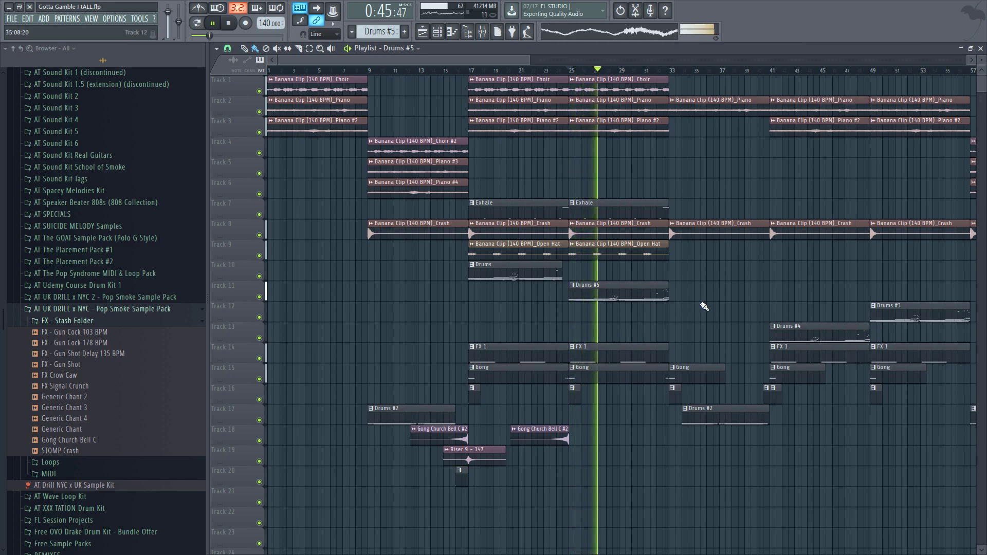
scroll(719, 300, down, 1)
scroll(730, 297, up, 2)
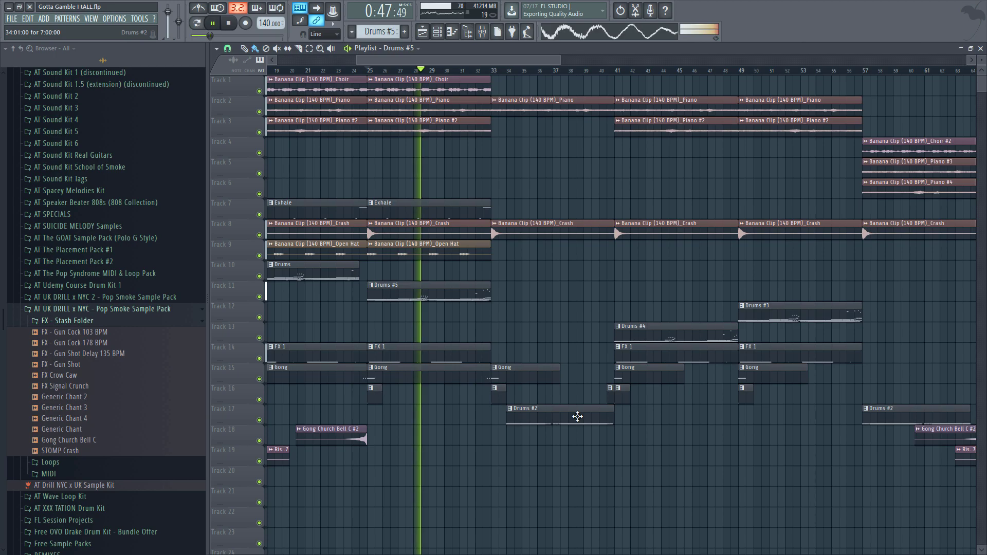
double_click(560, 419)
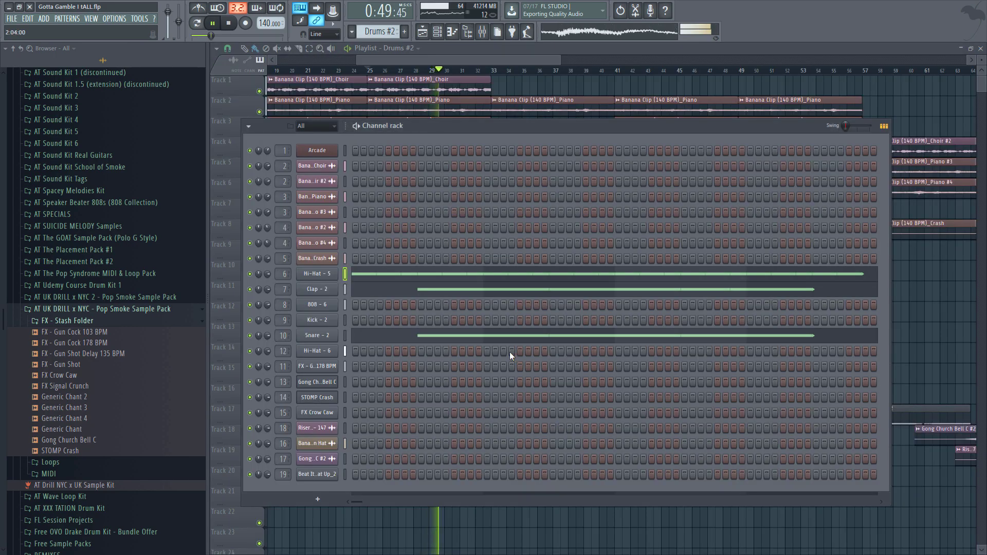
right_click(924, 327)
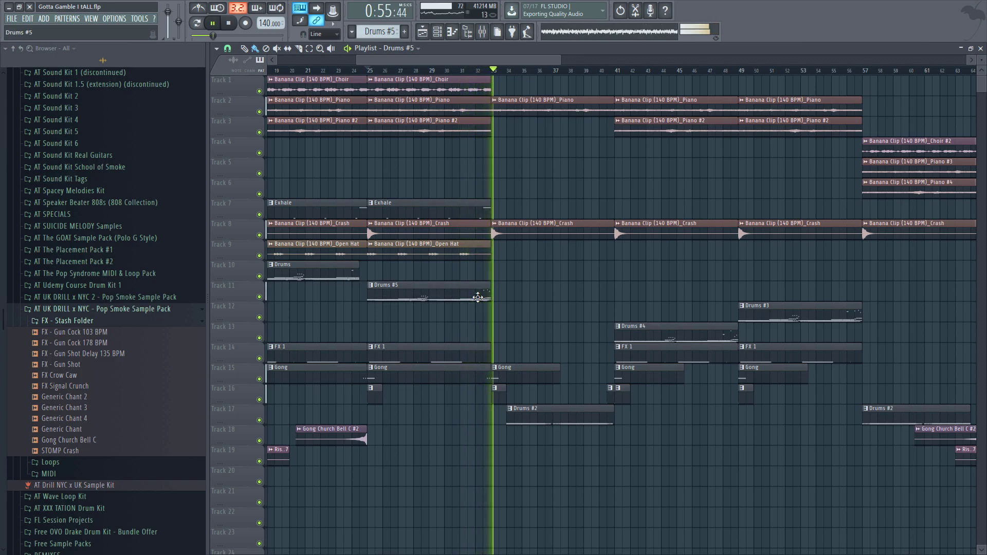
Step: Examine the 808 - 6 notes and high slides in bars 7 and 8 of the Drums #5 pattern and audition them
double_click(478, 298)
key(F6)
key(space)
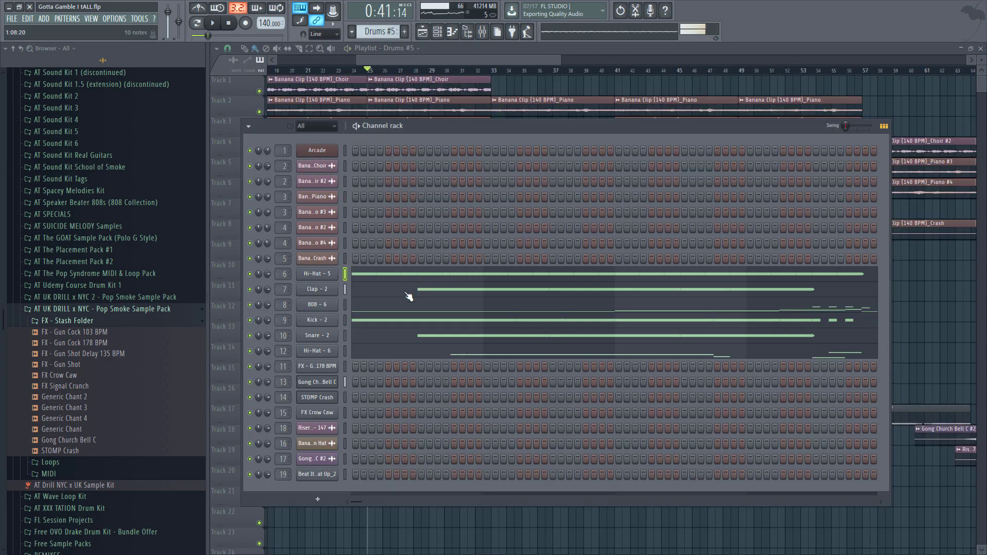
click(383, 312)
scroll(551, 191, up, 4)
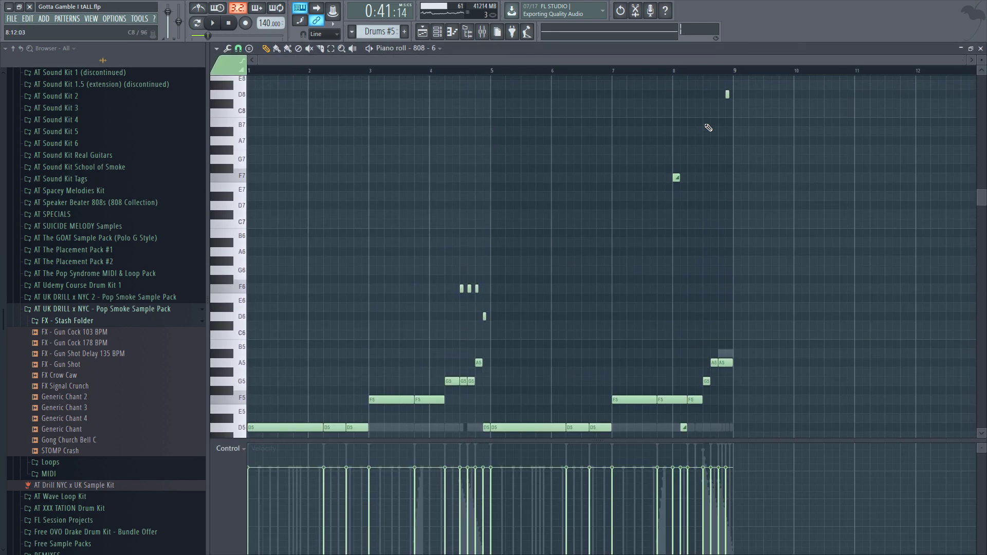
scroll(719, 115, up, 4)
ctrl+scroll(720, 137, up, 2)
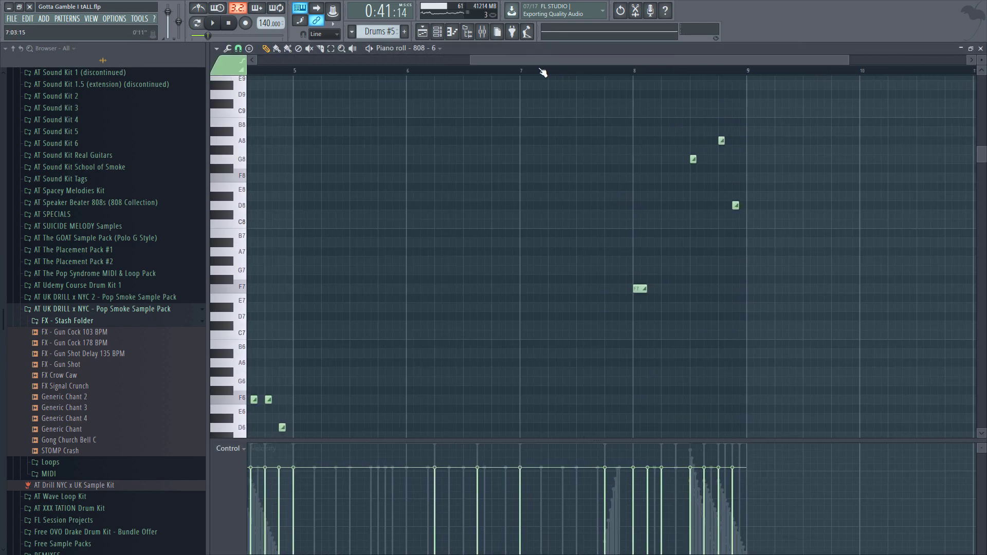
key(space)
key(space)
key(space)
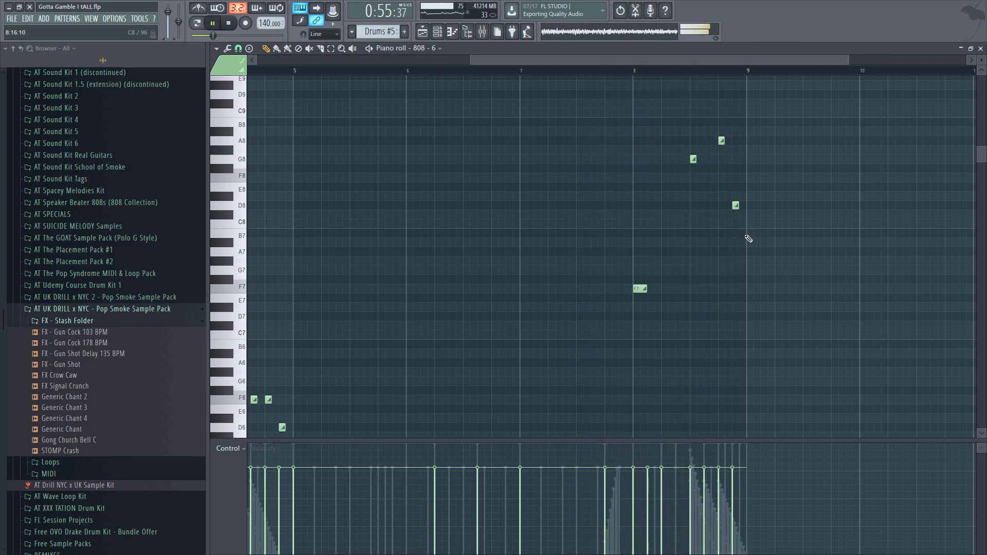
Step: Review the channels used in the Drums #2 and Drums #4 patterns while the arrangement plays
key(F5)
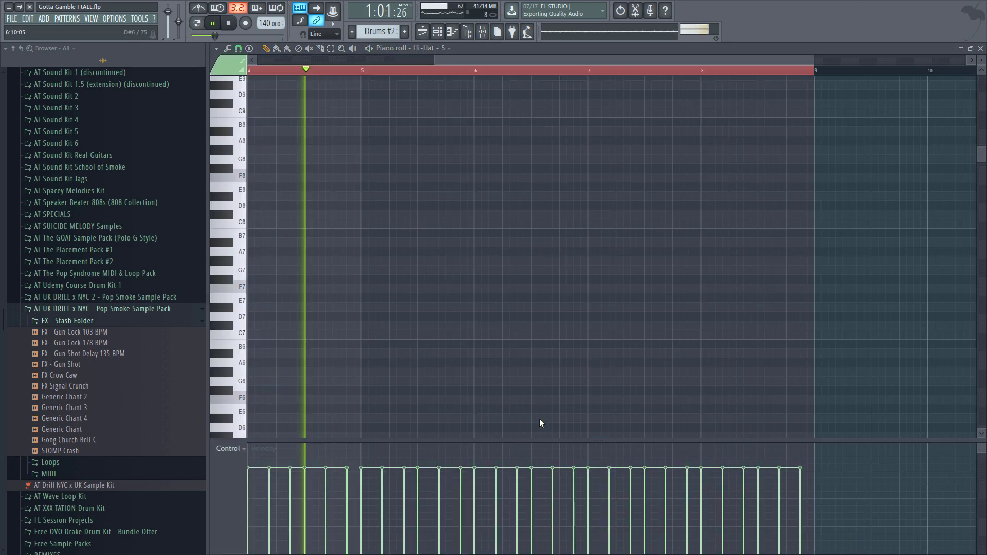
key(F7)
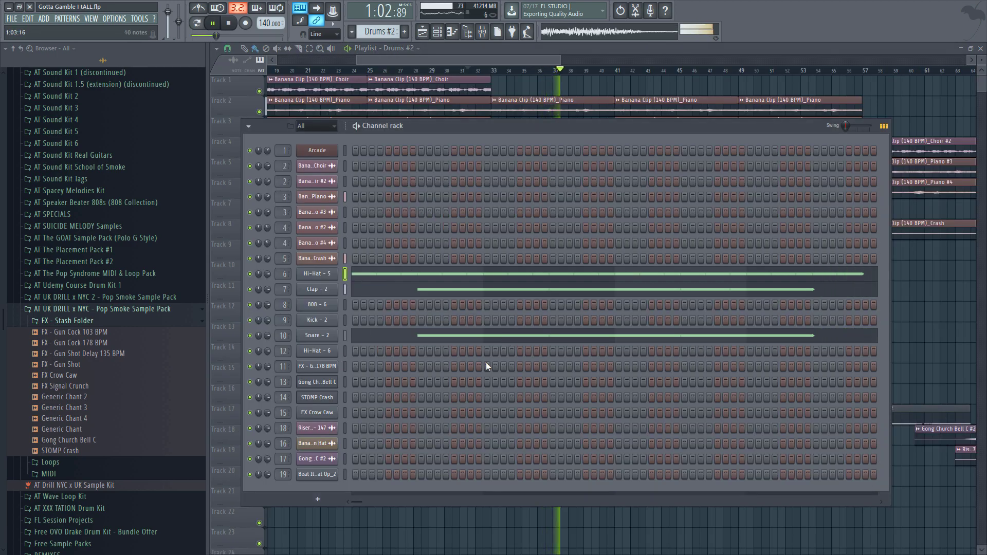
key(F6)
double_click(639, 328)
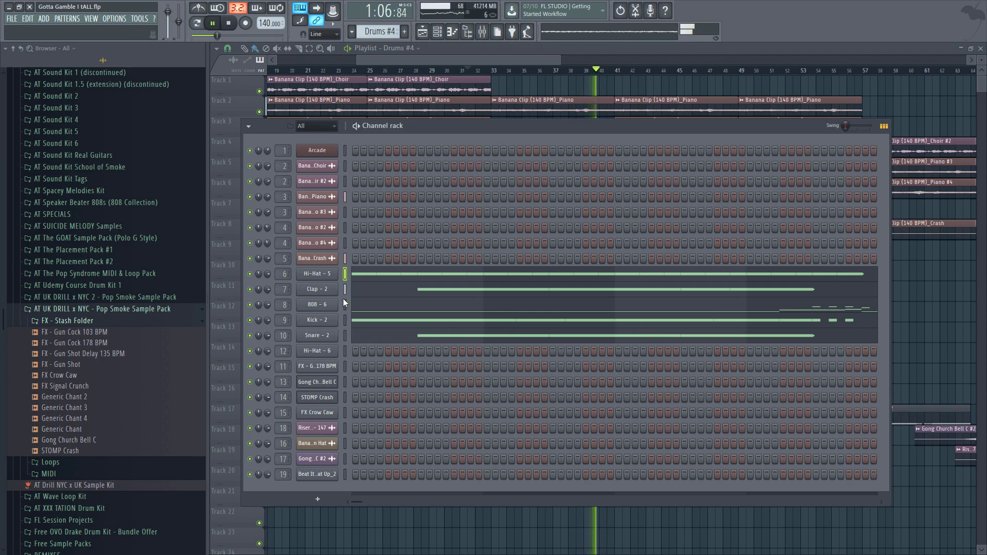
key(F6)
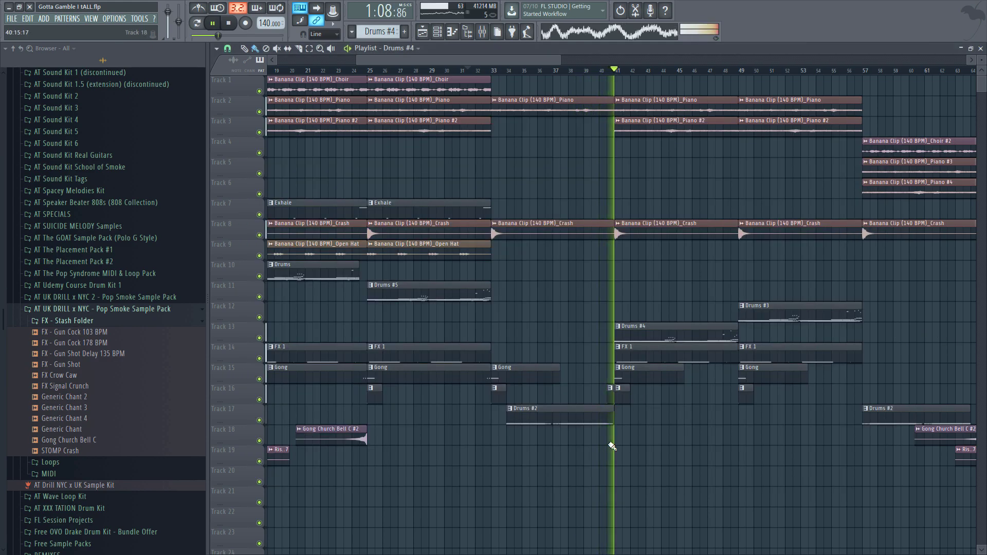
Step: Examine the Stomp clips around bar 41 in the playlist and view the overall arrangement
scroll(635, 431, up, 2)
scroll(636, 431, up, 2)
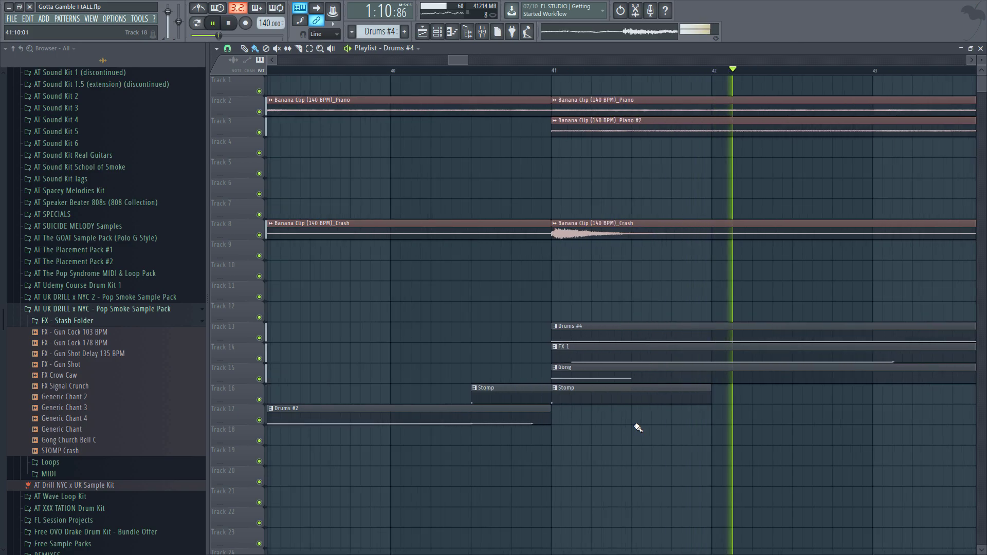
scroll(637, 429, down, 3)
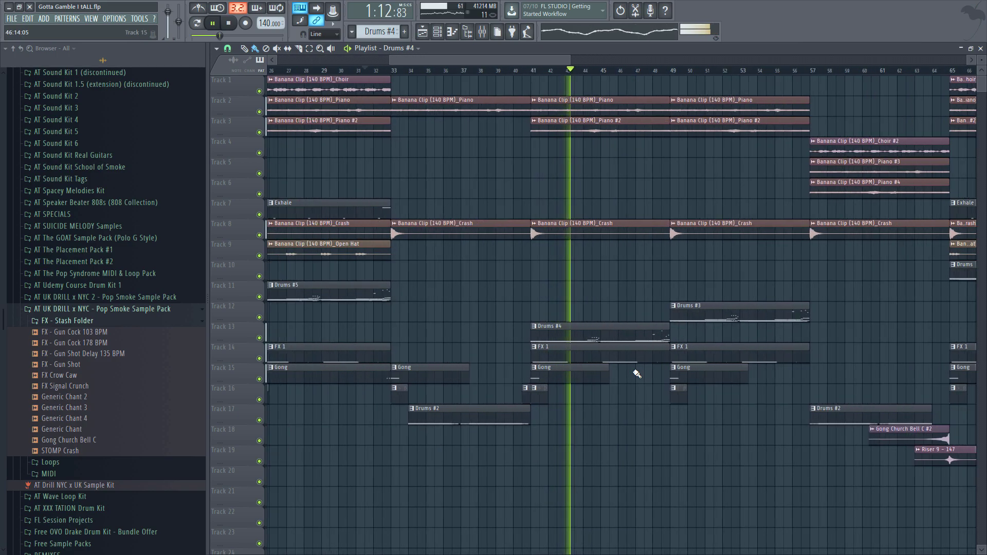
scroll(616, 360, down, 2)
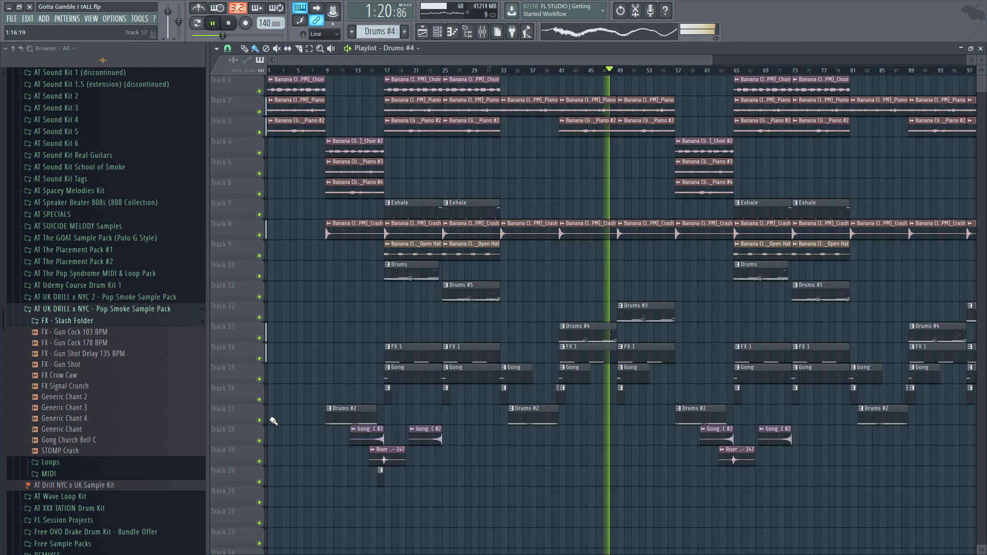
Step: Move the playlist track holding the Drums #2 clips up from Track 17 to Track 14, directly below Drums #4
right_click(245, 412)
click(265, 530)
right_click(240, 393)
click(271, 528)
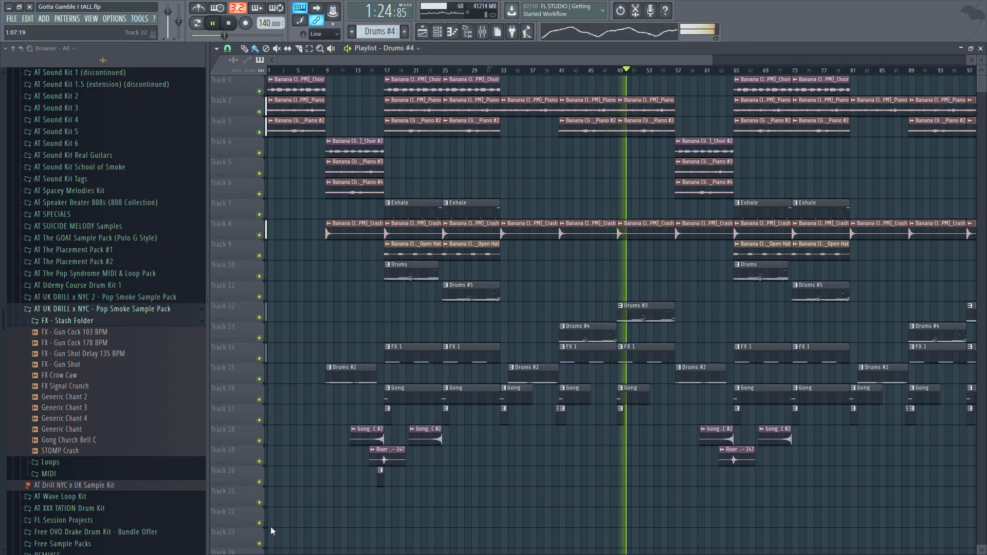
right_click(241, 372)
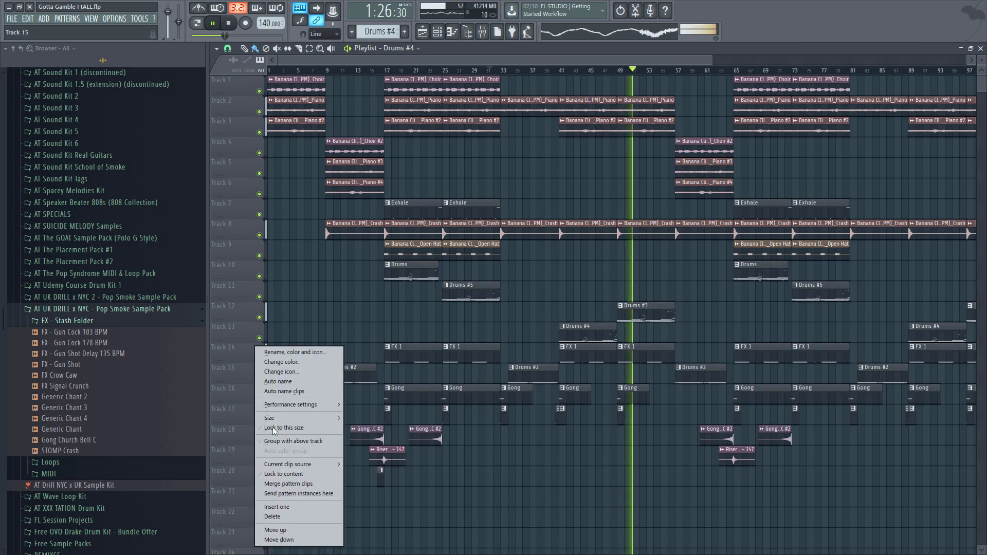
click(272, 530)
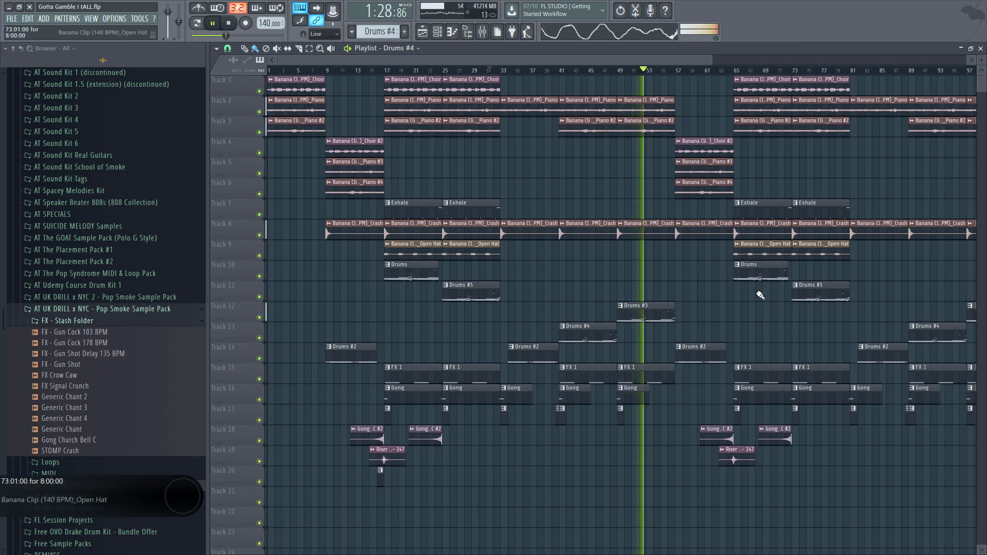
Step: Examine the 808 - 6 notes and high slides of the Drums #3 pattern, and return to the playlist
scroll(714, 320, up, 1)
scroll(714, 320, up, 1)
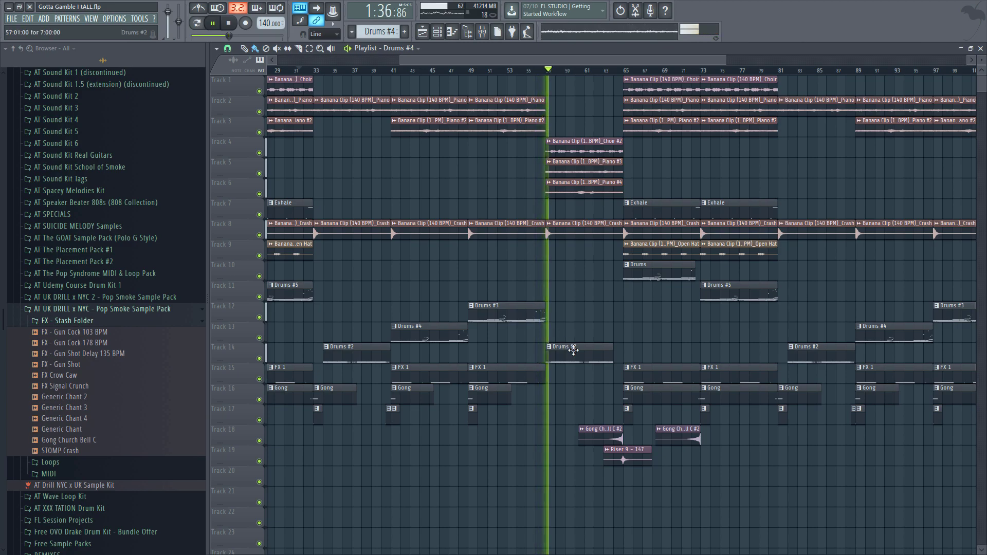
click(534, 321)
double_click(534, 321)
click(859, 311)
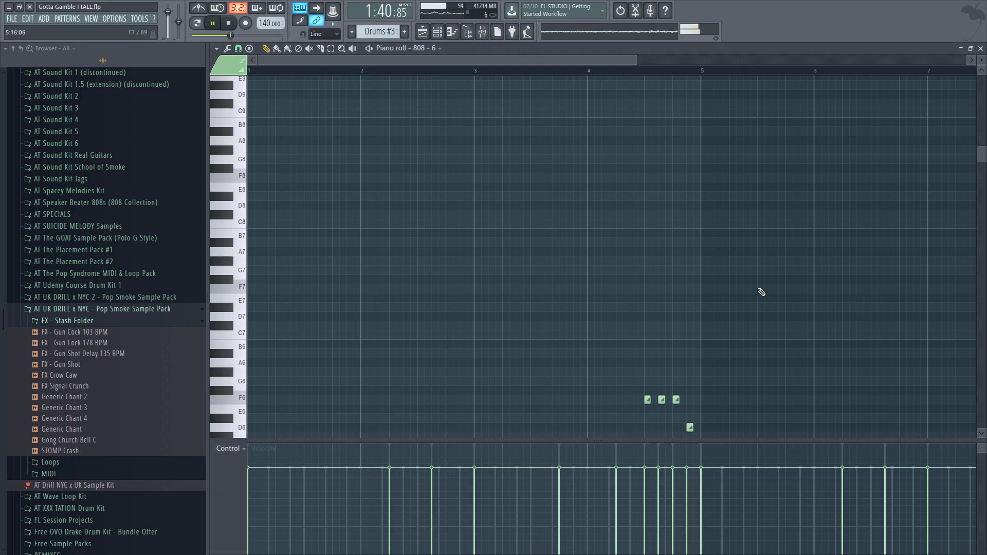
scroll(720, 288, down, 5)
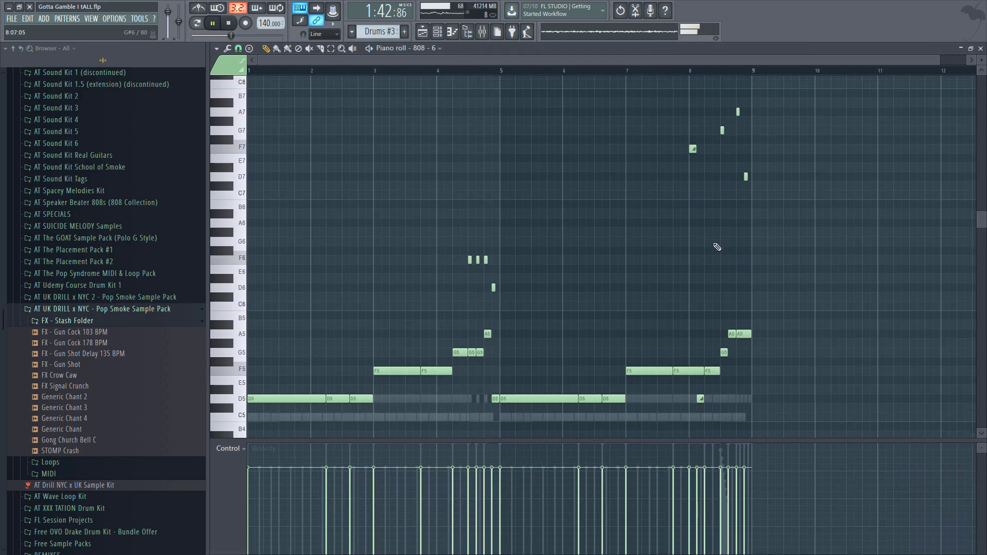
key(Escape)
key(Escape)
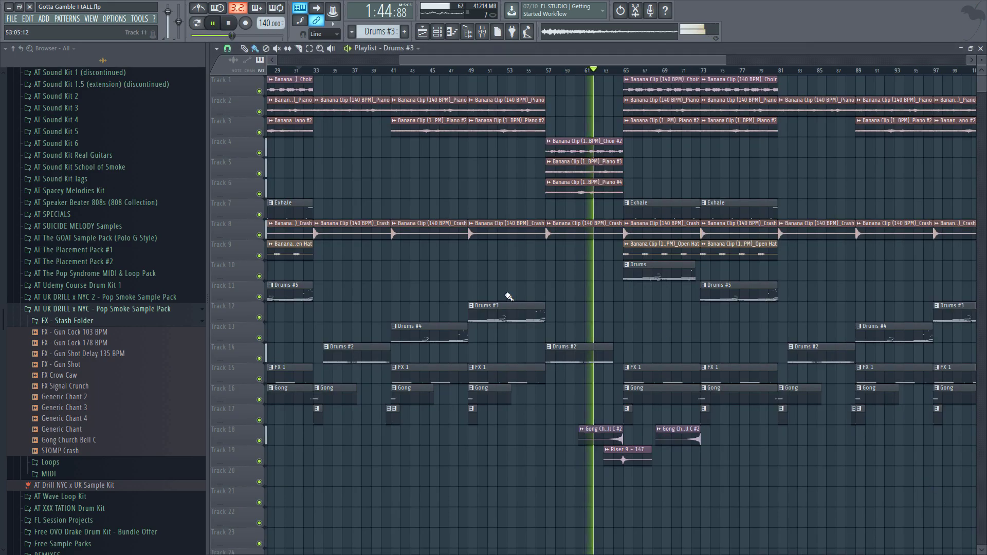
Step: Review the arrangement through bar 65 during playback, and stop playback
scroll(507, 295, up, 2)
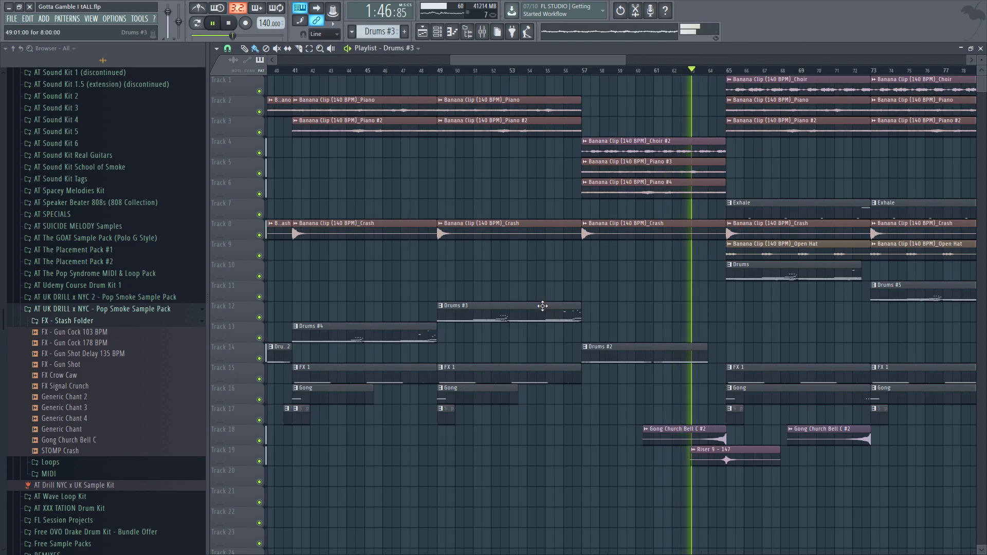
scroll(631, 349, down, 1)
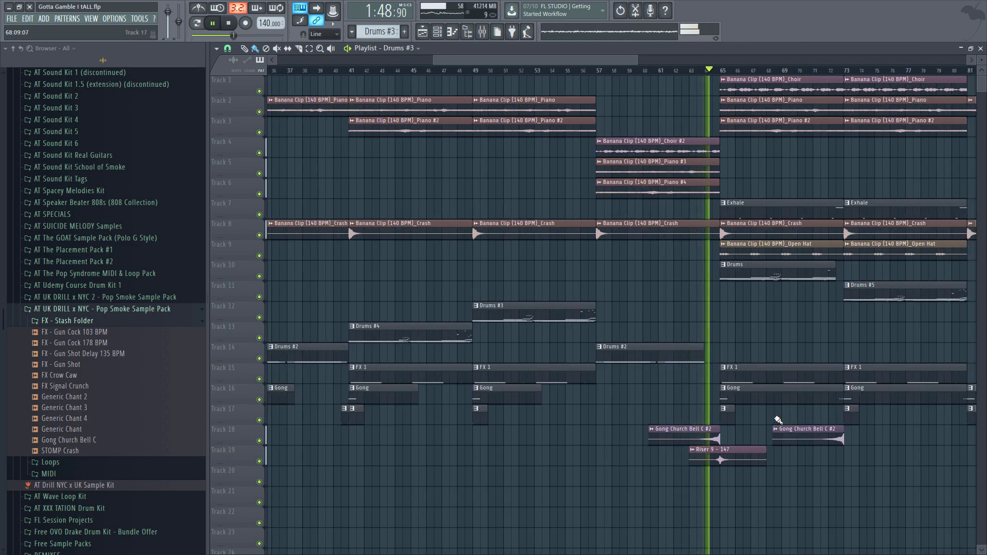
scroll(769, 415, down, 3)
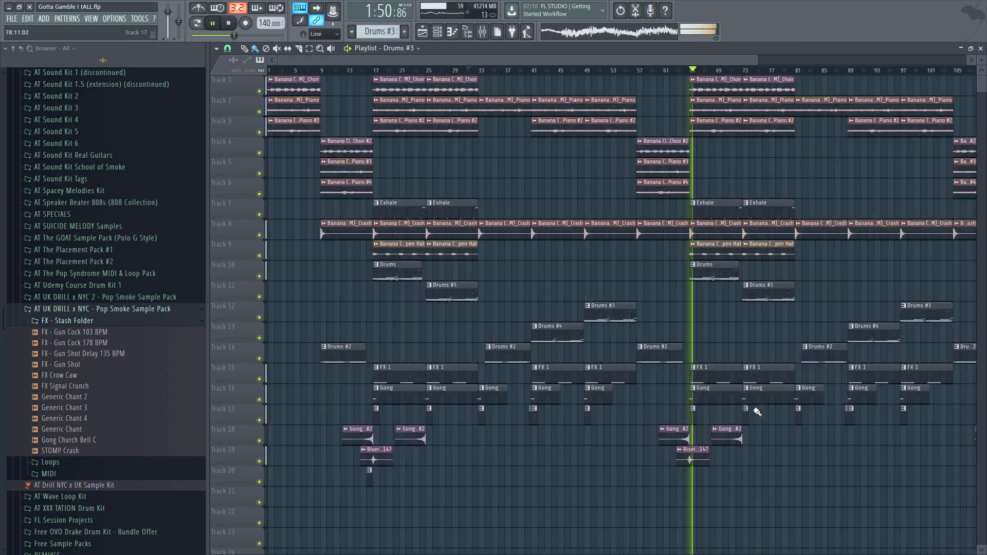
key(space)
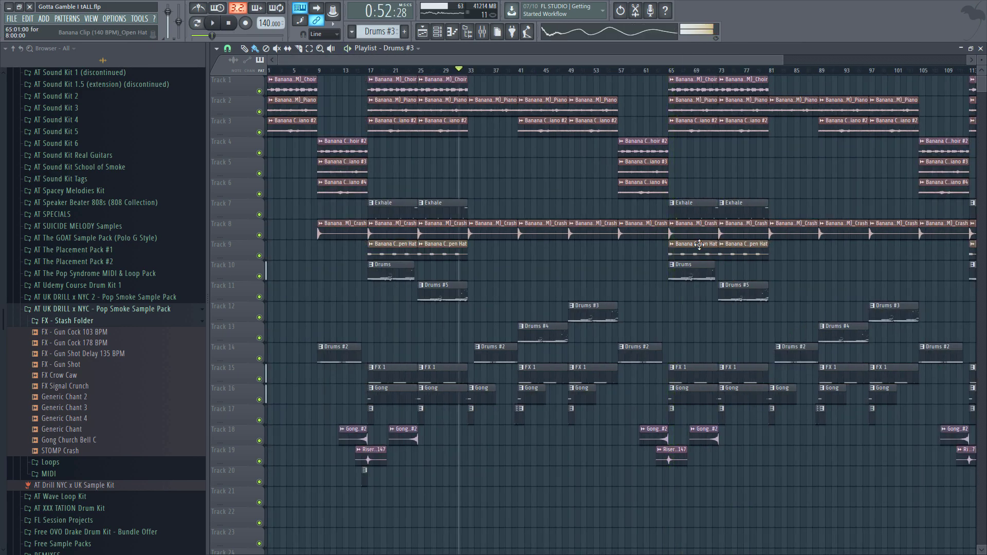
Step: Examine the Arcade notes in the Exhale pattern and the instrument's Leap of Faith preset
double_click(438, 215)
key(Escape)
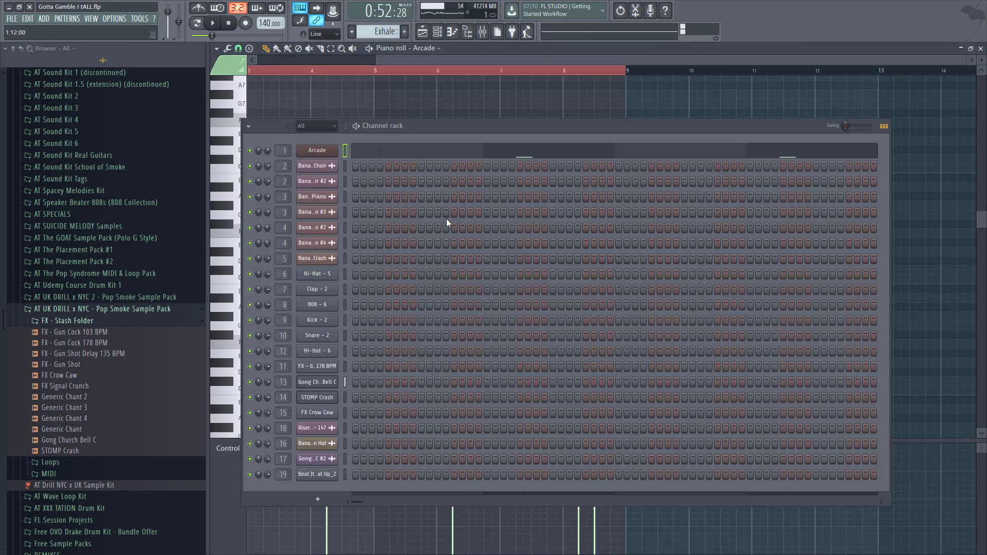
click(414, 155)
scroll(399, 285, down, 4)
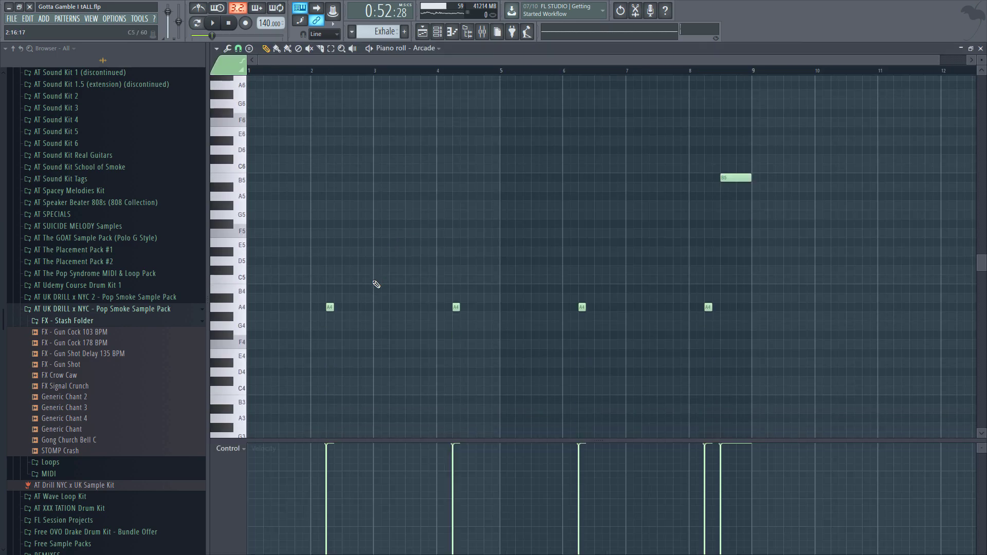
key(Escape)
click(329, 151)
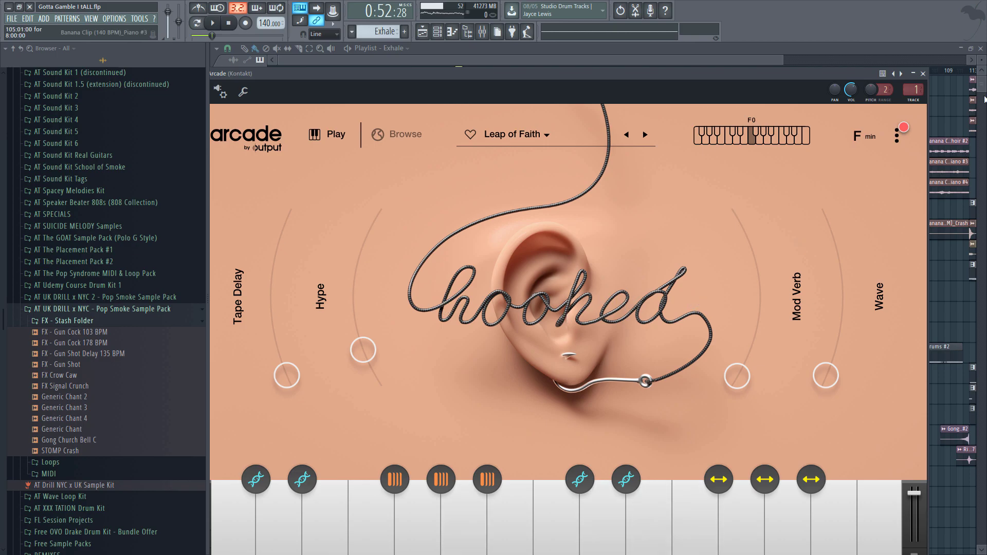
click(924, 73)
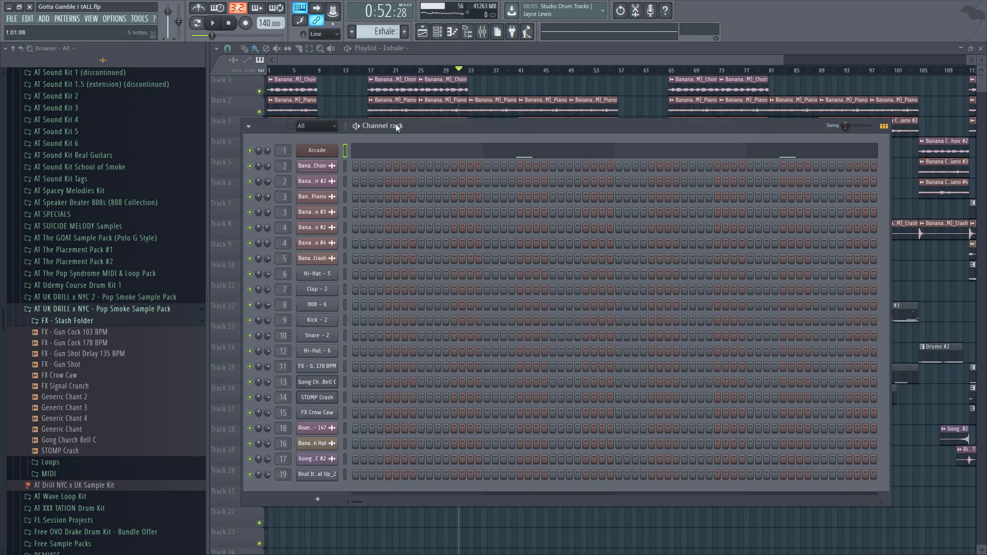
Step: Audition the Arcade notes of the Exhale pattern from bar 2
click(406, 151)
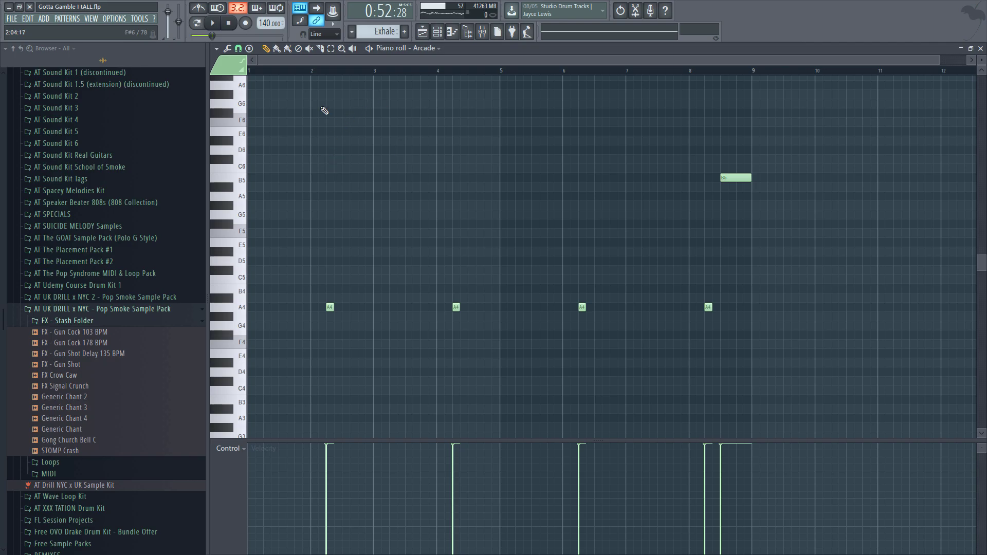
click(312, 70)
key(space)
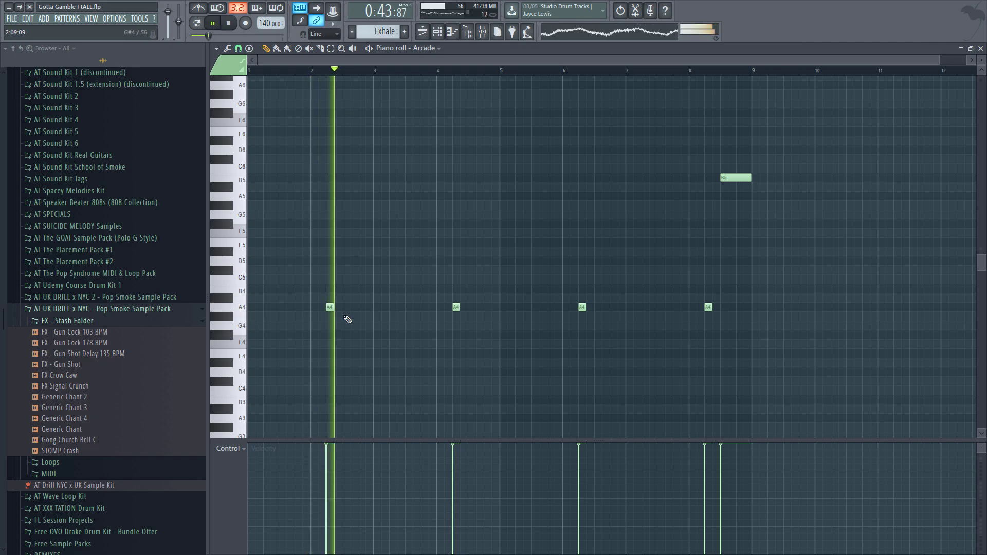
Step: Solo the Kontakt mixer track and audition the exhale sound with its effect chain
click(490, 35)
key(space)
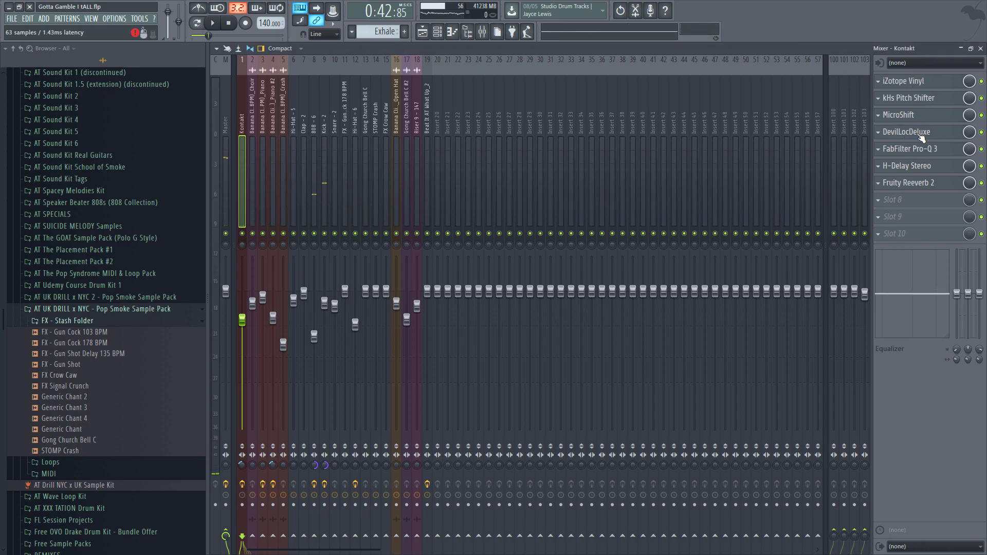
right_click(247, 234)
key(space)
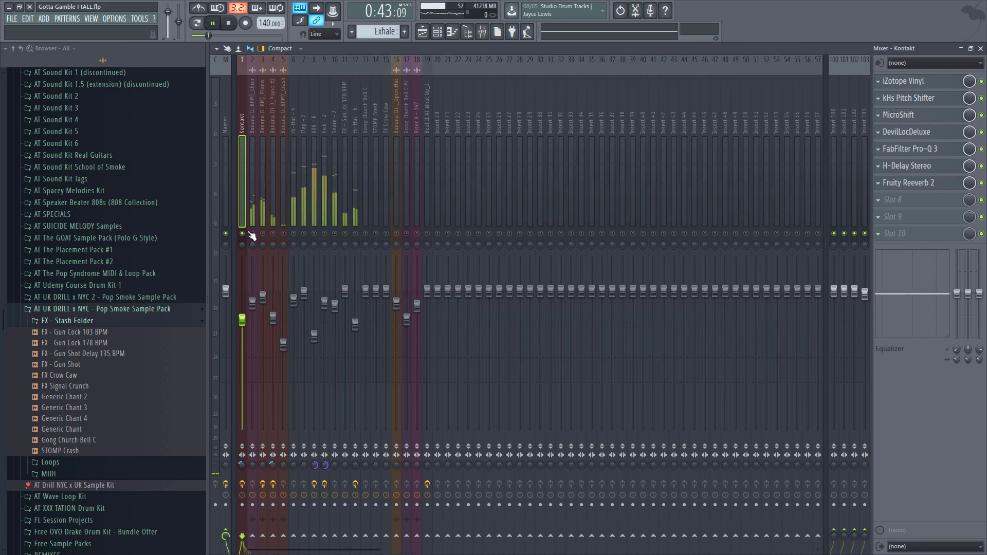
key(space)
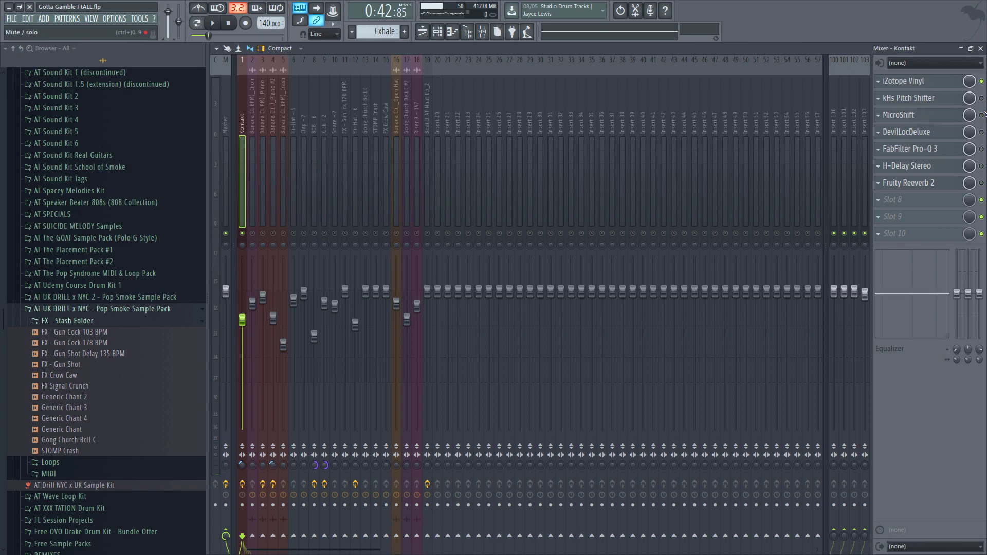
Step: Bypass the Kontakt track's remaining effect, iZotope Vinyl, and audition the dry exhale sound
click(982, 81)
key(space)
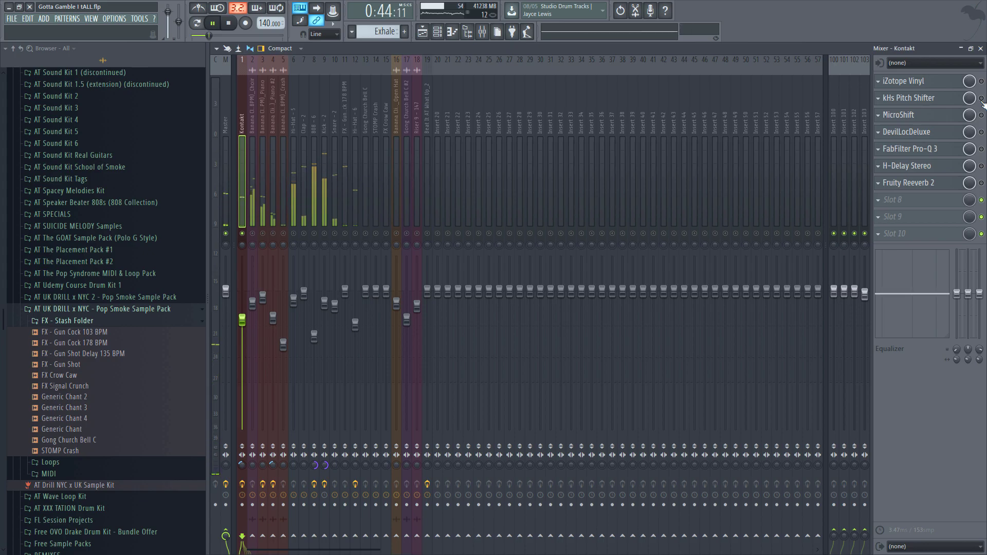
key(space)
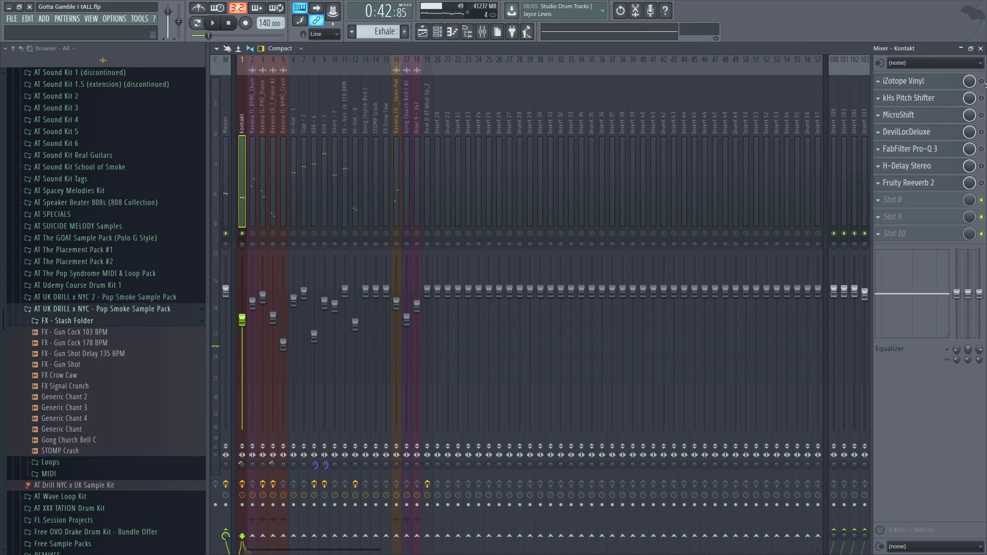
key(space)
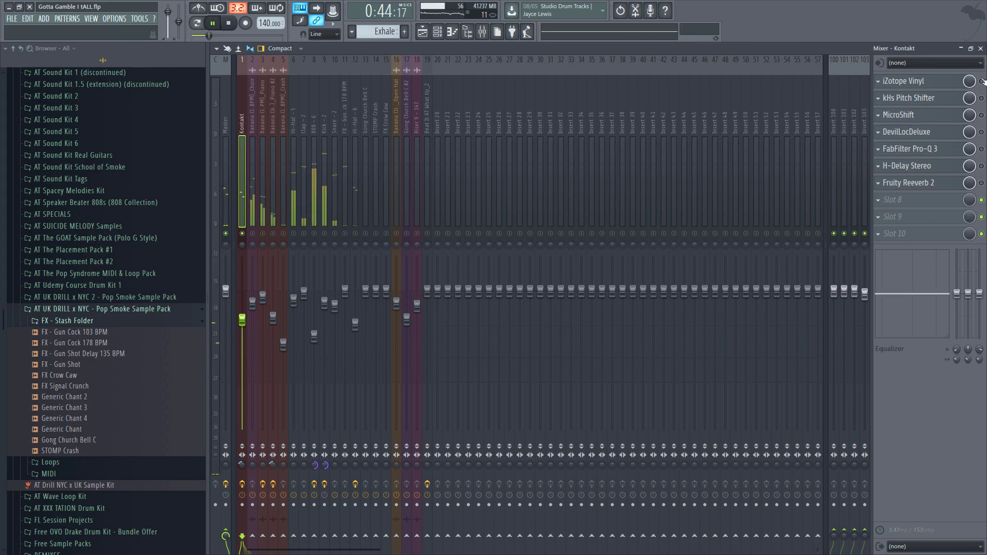
click(452, 31)
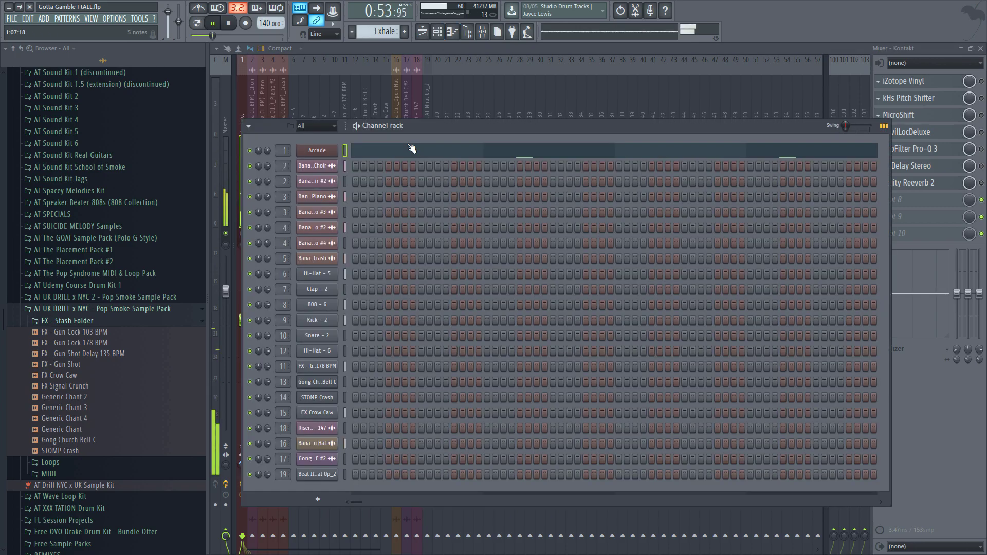
key(space)
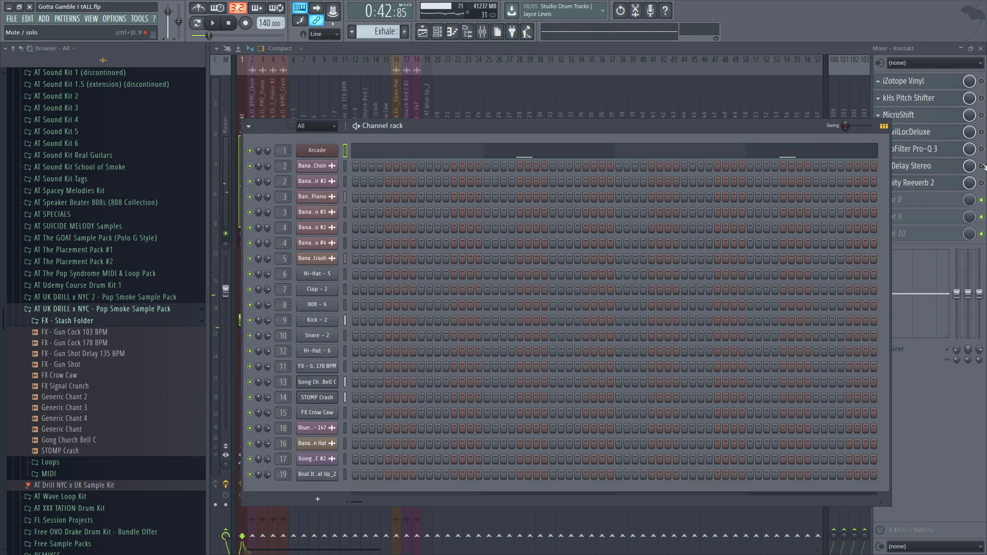
Step: Re-enable iZotope Vinyl, kHs Pitch Shifter, MicroShift and DevilLocDeluxe on the Kontakt track while auditioning the exhale
click(982, 83)
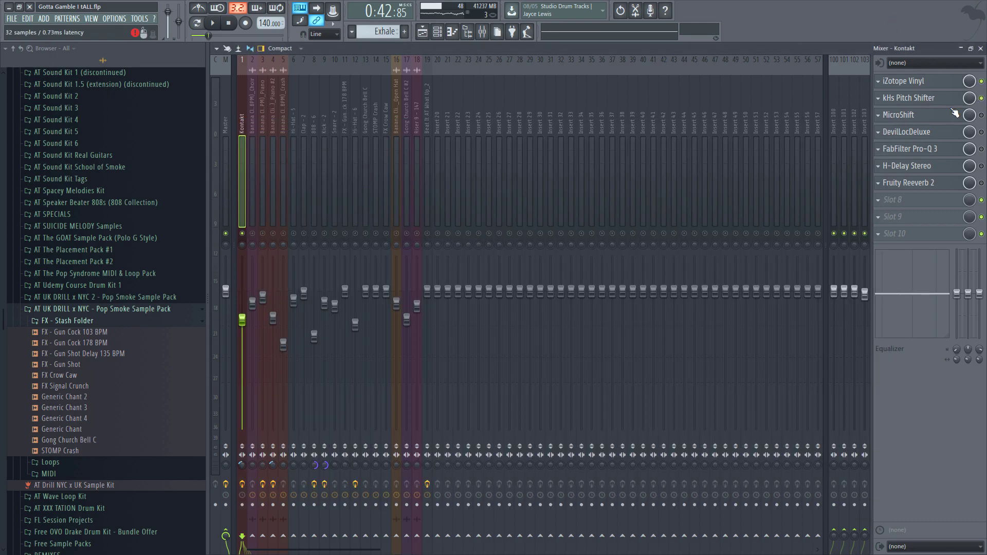
key(space)
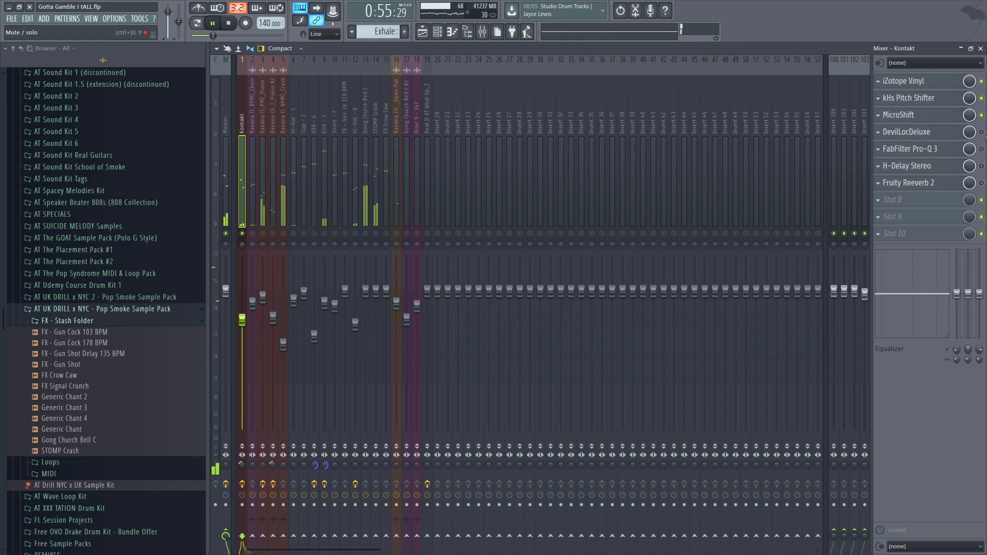
key(space)
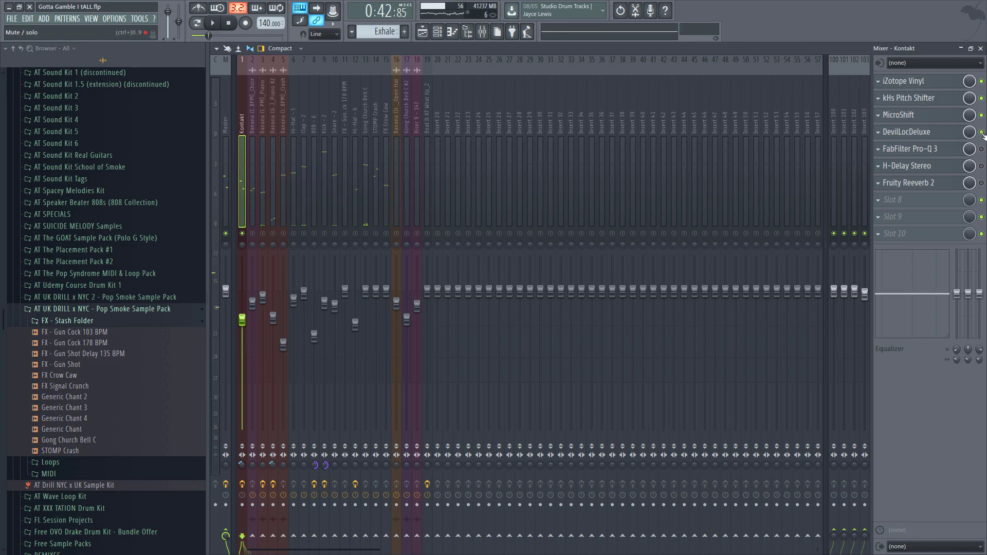
Step: Re-enable the Kontakt track's remaining effects and inspect the FabFilter Pro-Q 3 and H-Delay Stereo settings while auditioning the exhale
click(916, 151)
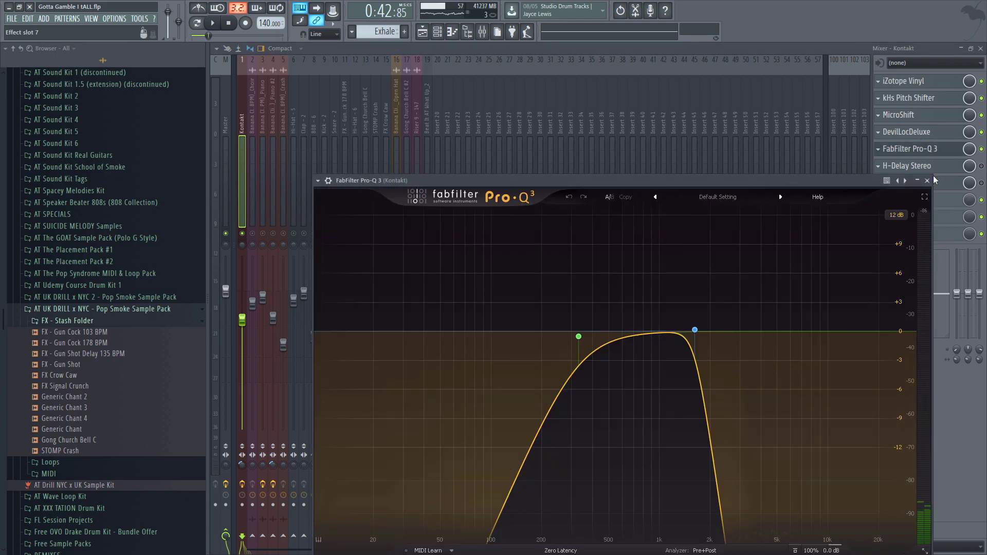
click(934, 182)
key(space)
key(space)
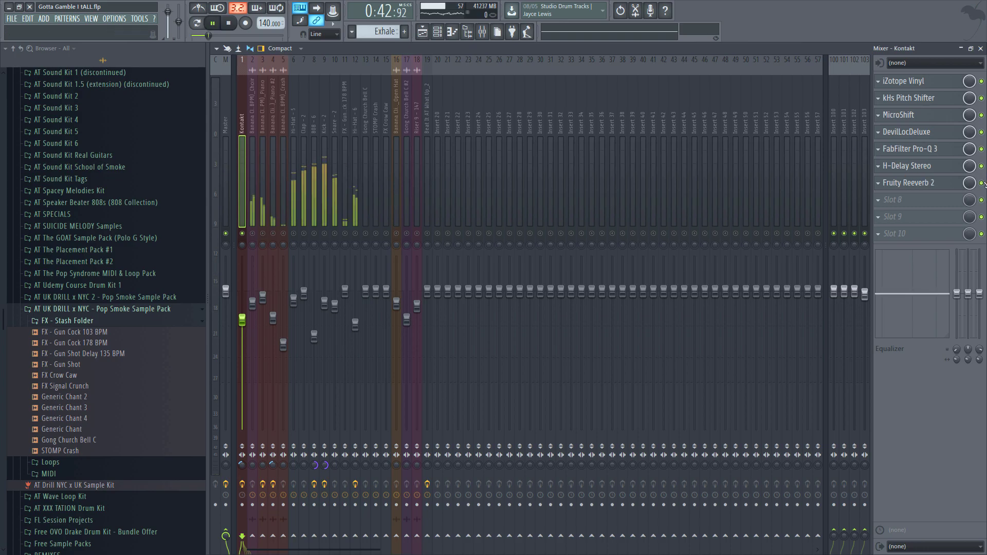
key(space)
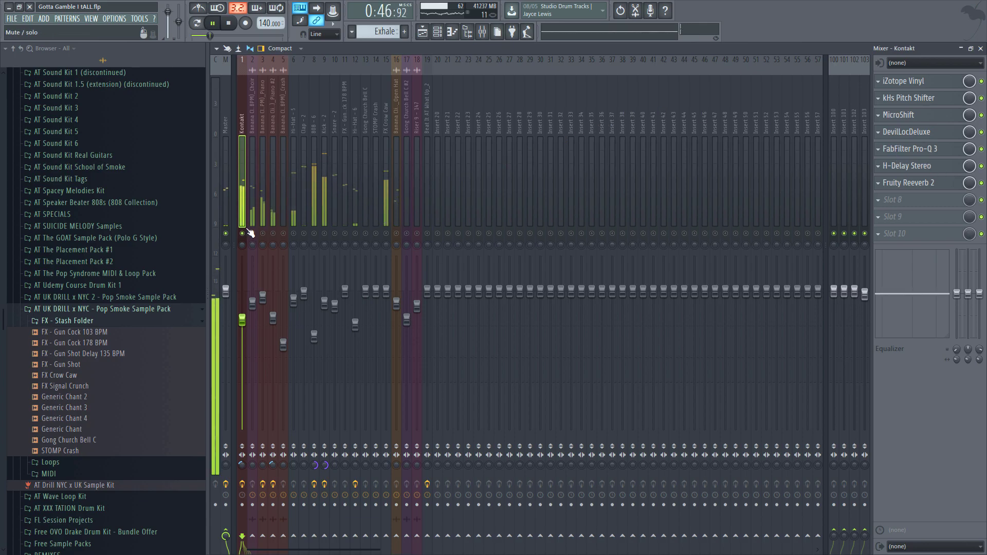
click(906, 165)
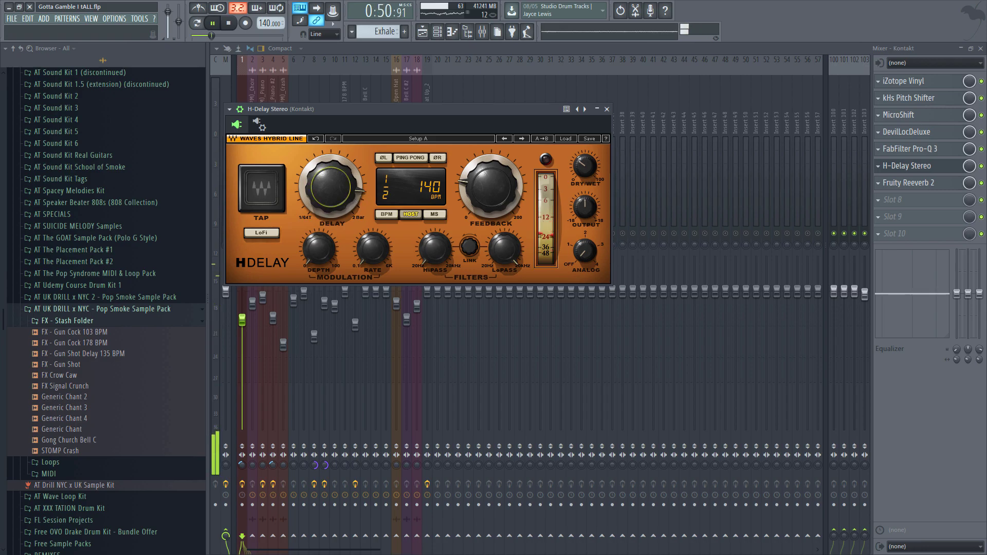
click(607, 109)
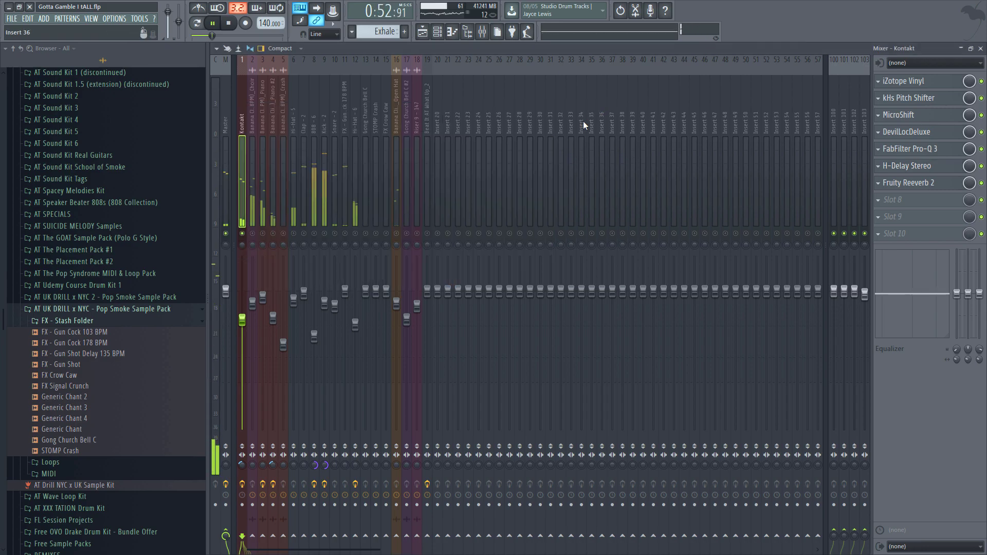
Step: Unsolo the Kontakt mixer track, then stop playback and return to the playlist and channel rack
right_click(243, 234)
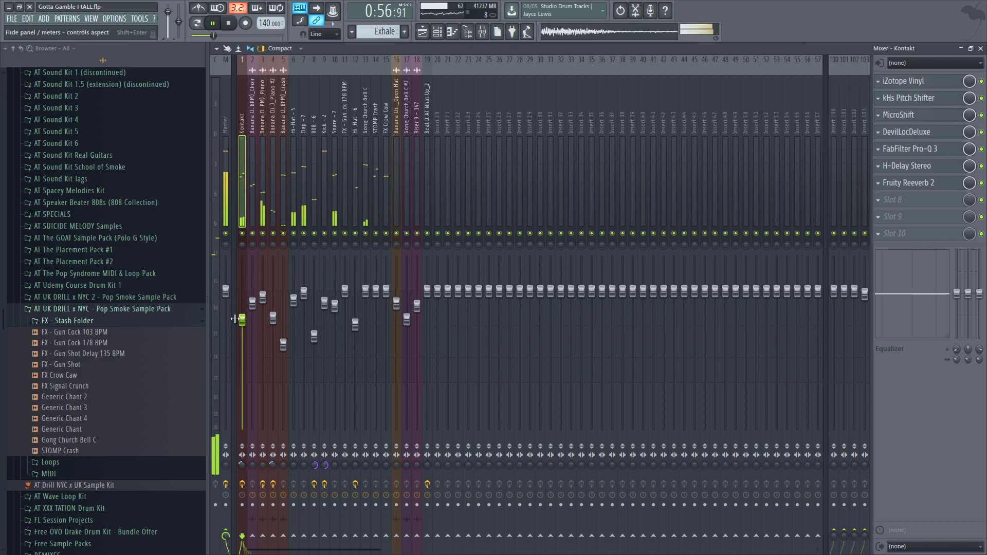
key(space)
click(980, 47)
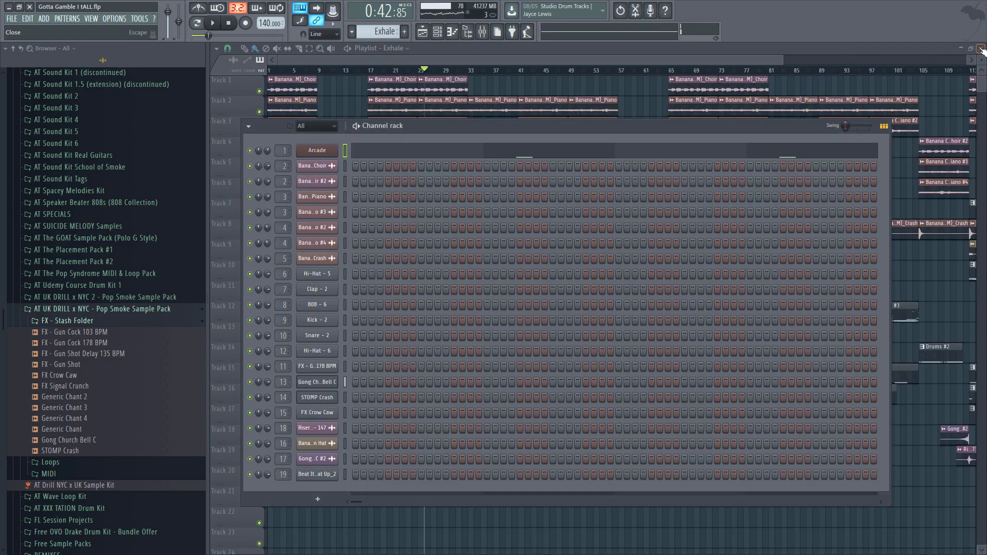
Step: Close the channel rack and bring the full length of the playlist arrangement into view
key(F6)
scroll(761, 190, down, 1)
scroll(665, 132, down, 1)
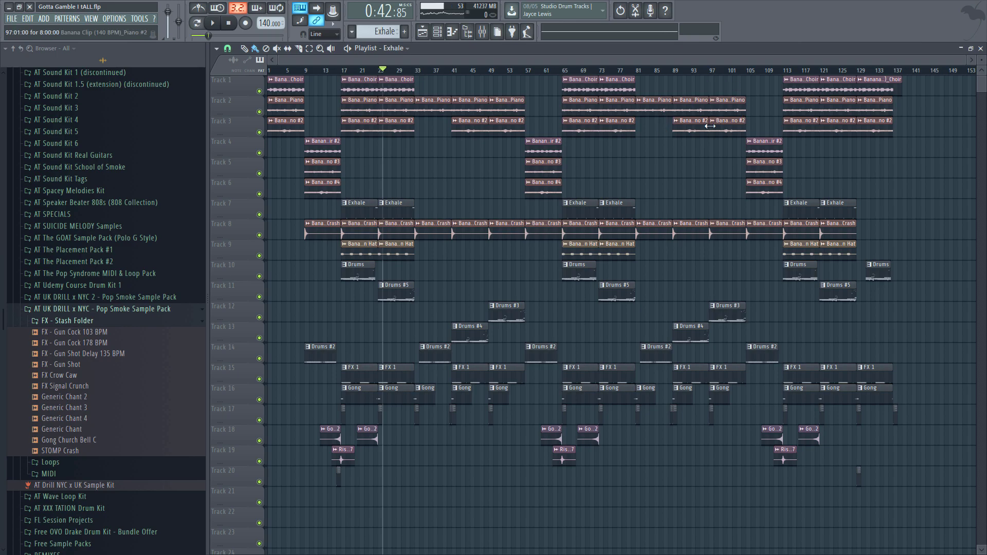
Step: Open the mixer and look through the effect chains from the Kontakt track to the 808 - 6 track
click(492, 38)
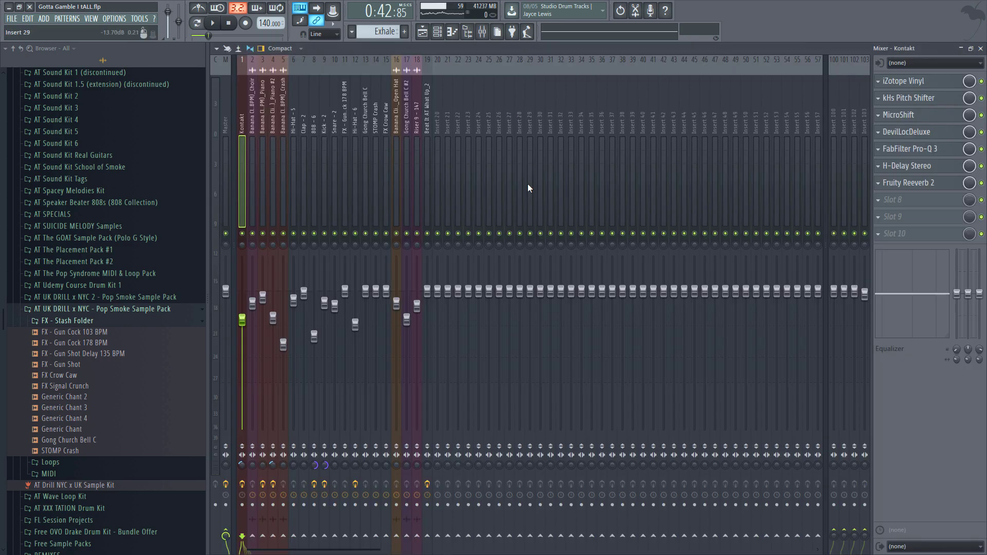
click(266, 141)
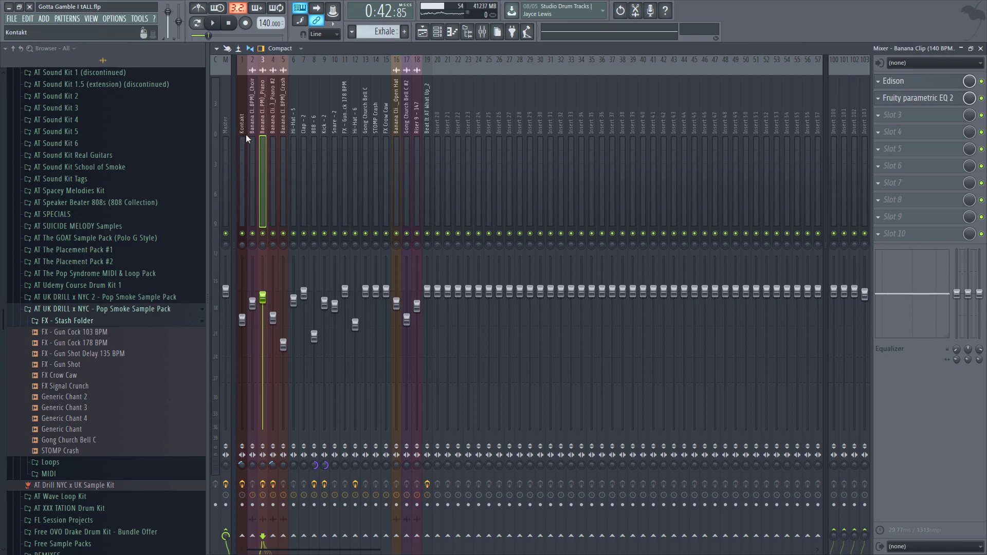
click(245, 135)
key(Right)
key(Right)
key(Right)
key(Right)
key(Left)
key(Right)
key(Right)
key(Right)
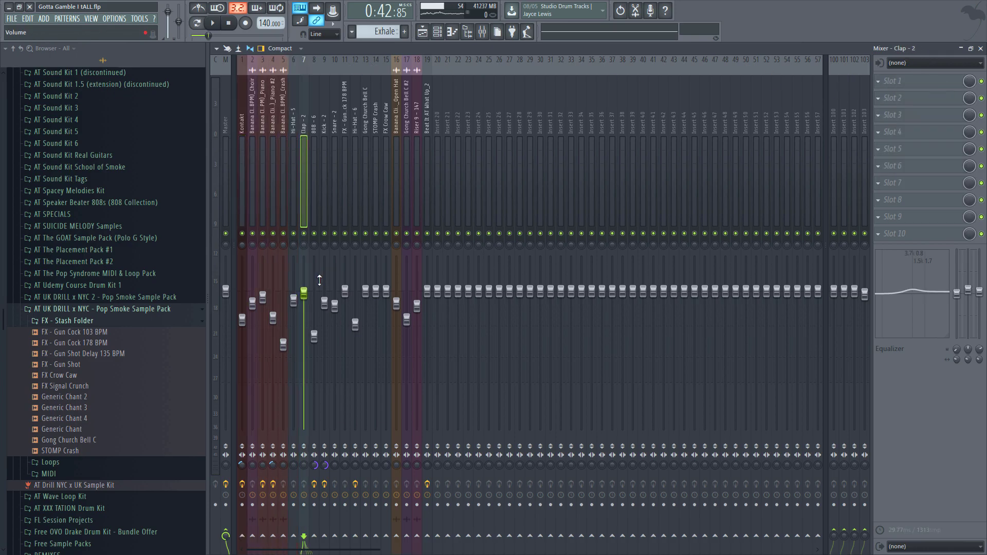
key(Right)
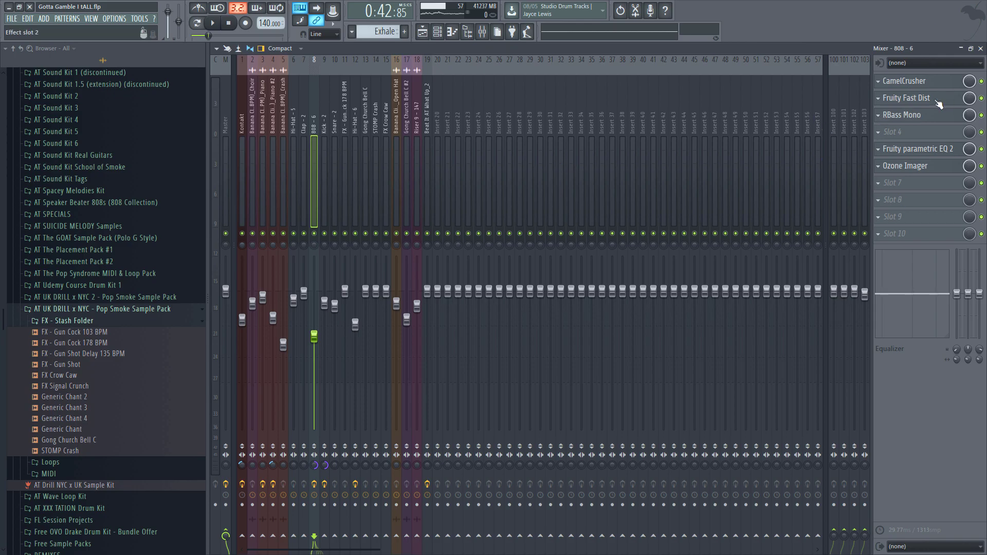
Step: Compare the effect chains on the 808 - 6 and Kick - 2 mixer tracks
click(244, 105)
click(315, 141)
click(307, 140)
click(311, 137)
key(Right)
key(Right)
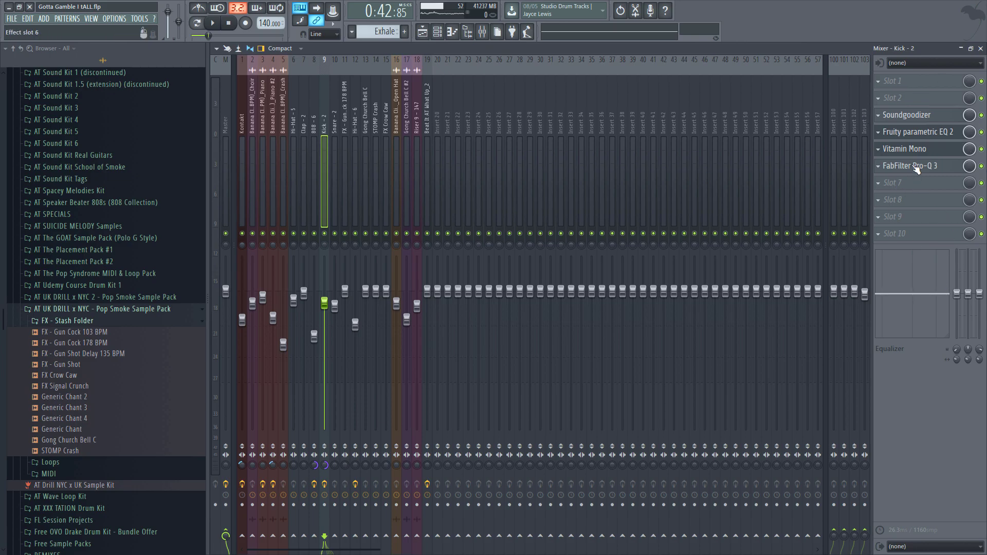
key(Right)
key(Left)
key(Left)
Step: Solo the Kick - 2 mixer track and audition the kick on its own
right_click(324, 234)
key(space)
key(space)
right_click(325, 234)
key(space)
key(space)
Step: Audition the kick with Soundgoodizer, Fruity parametric EQ 2, Vitamin Mono and FabFilter Pro-Q 3 bypassed, then with all four re-enabled
click(982, 166)
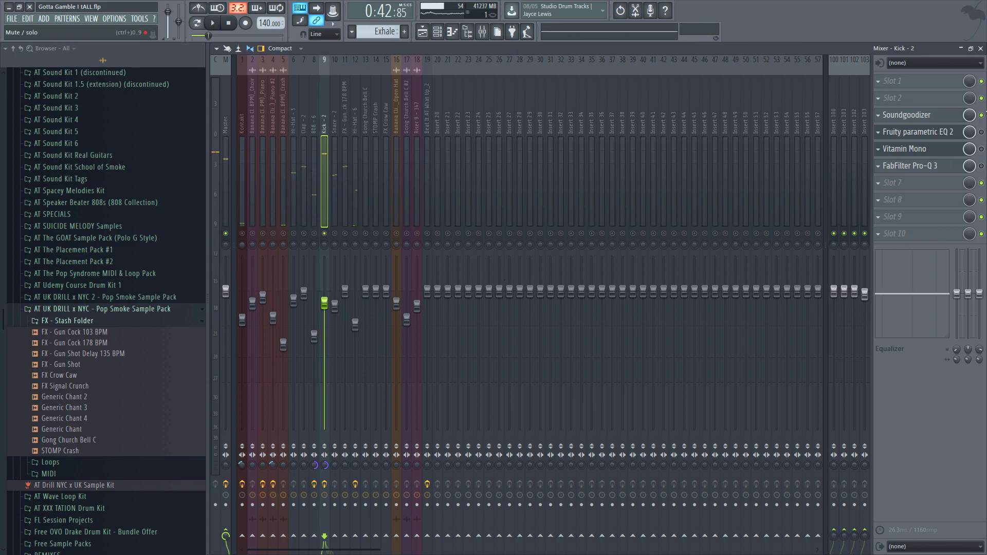
key(space)
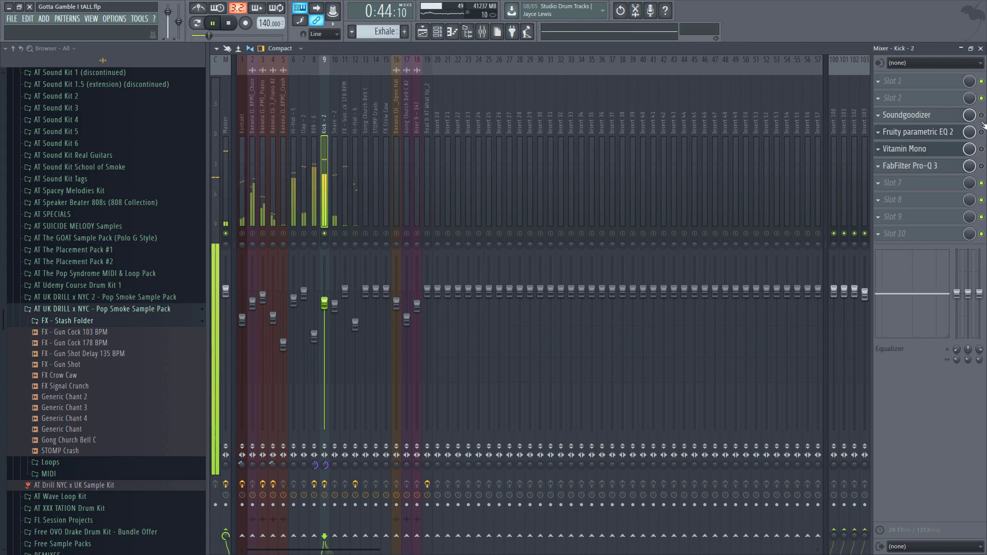
key(space)
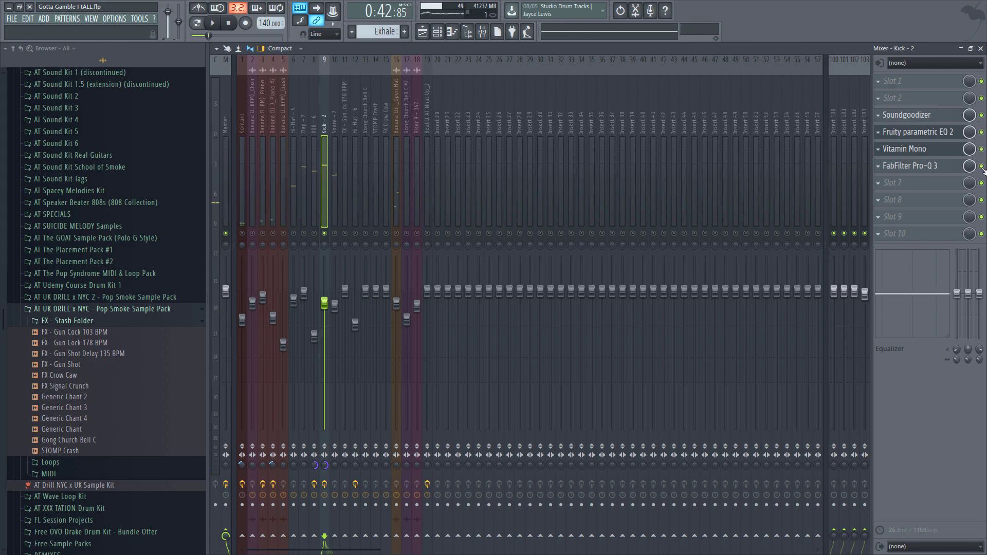
key(space)
key(space)
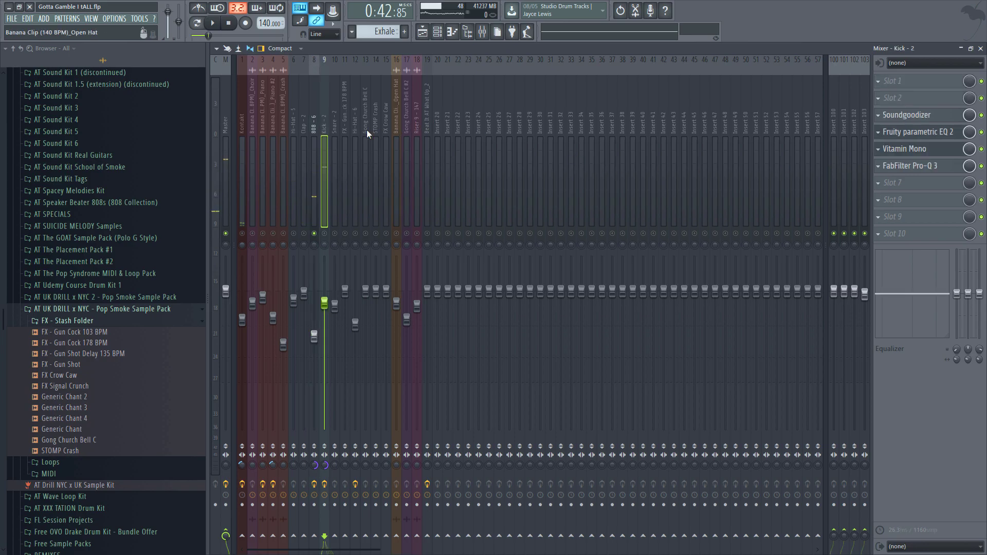
Step: Audition the soloed 808 - 6 track with all its effects bypassed and then re-enabled, and unsolo it
click(314, 124)
key(space)
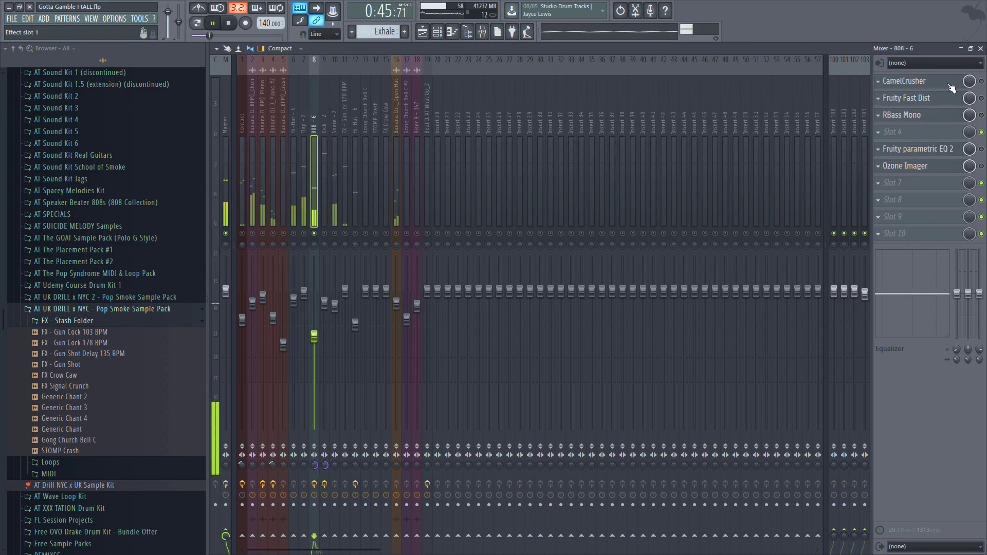
key(space)
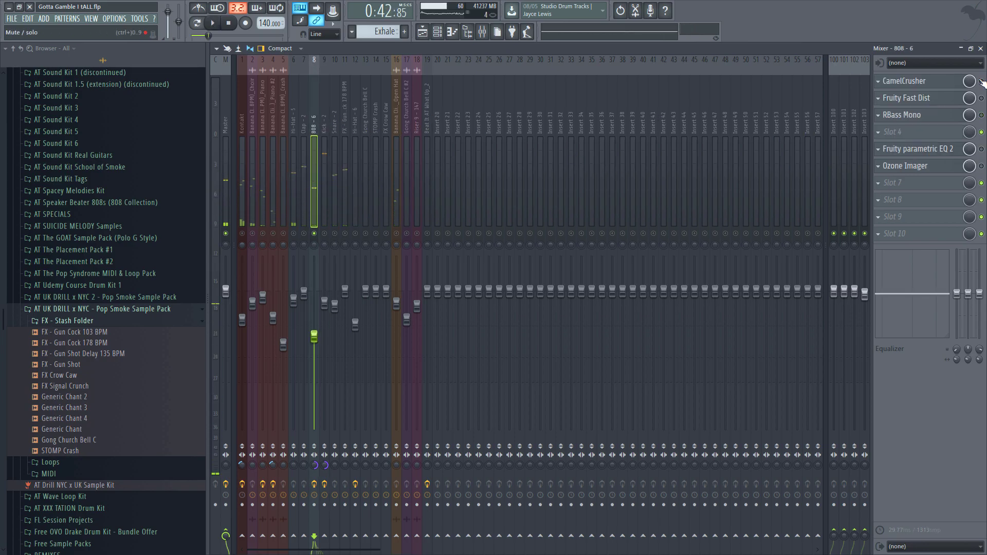
key(space)
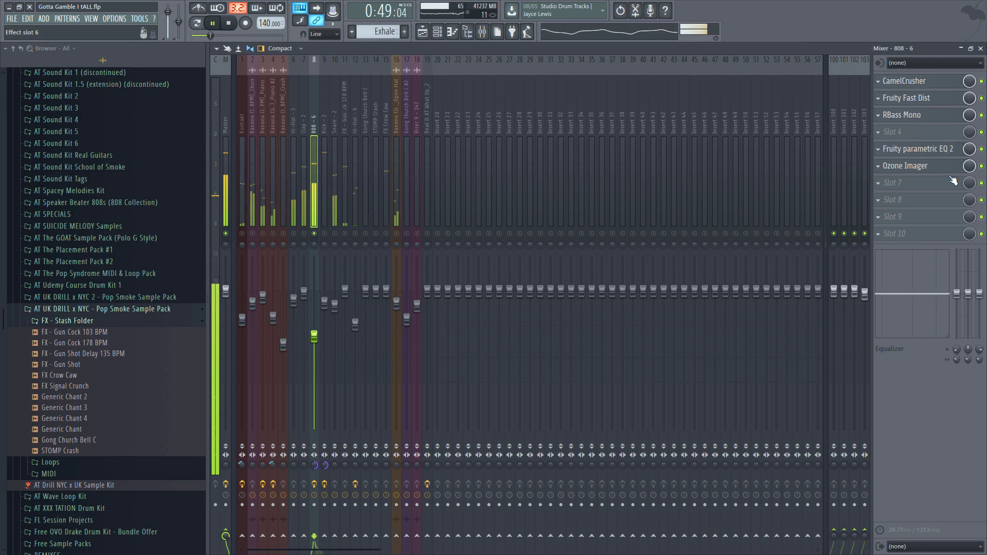
key(space)
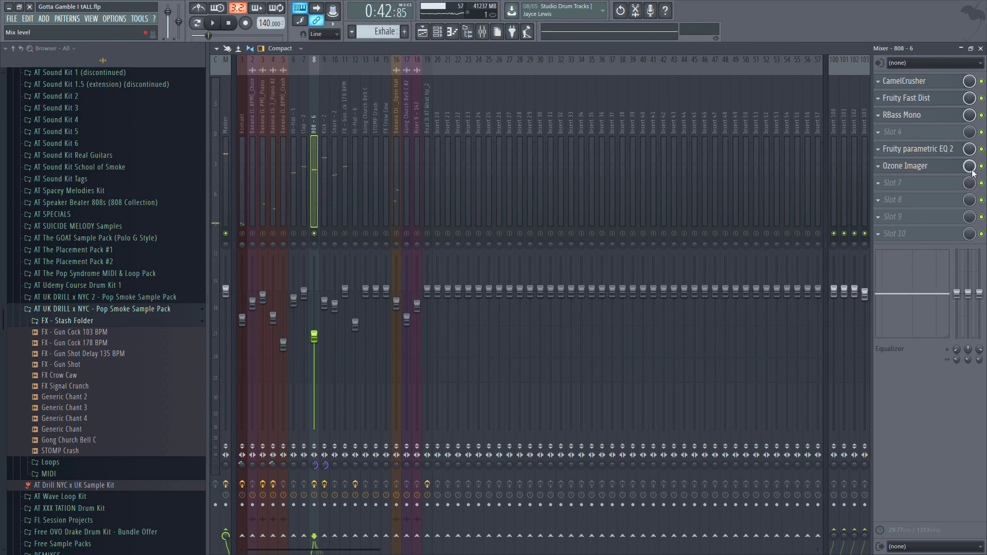
right_click(314, 234)
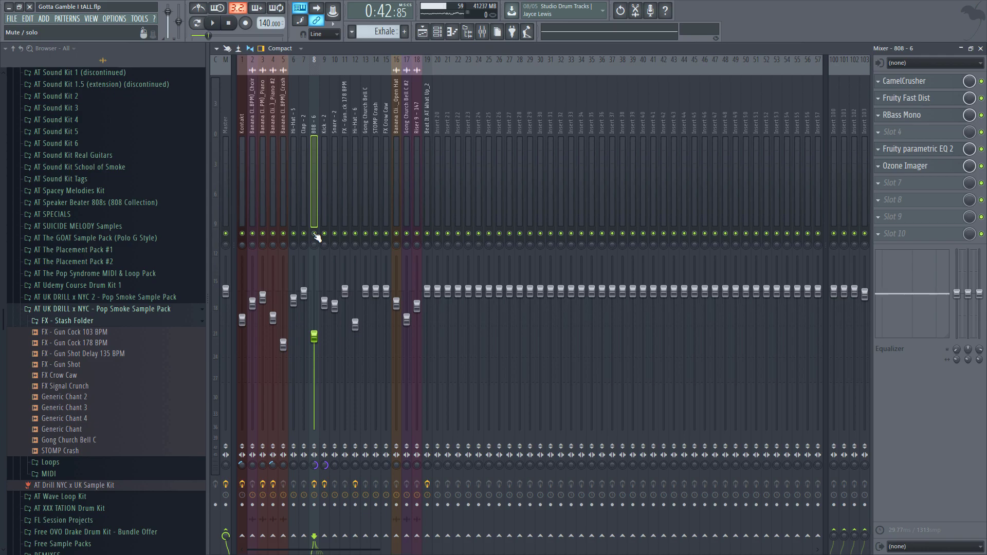
Step: Inspect the Soundgoodizer, Fruity parametric EQ 2 and Ozone 8 Maximizer settings on the Master track
click(226, 177)
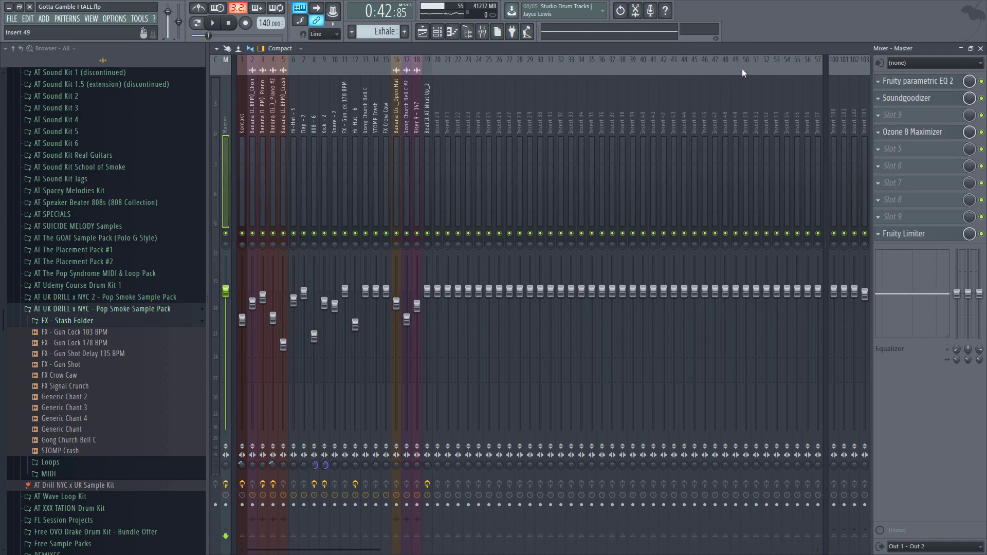
click(917, 98)
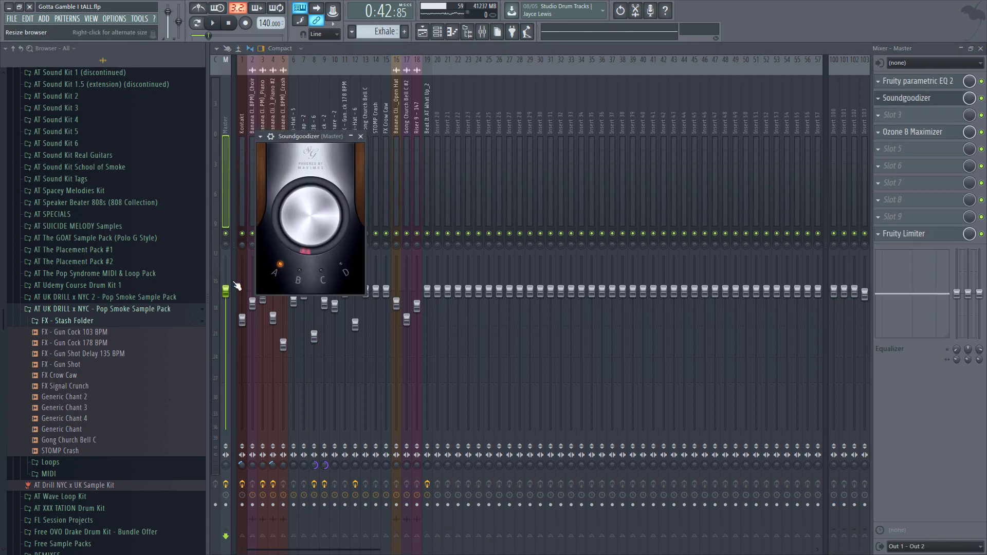
click(918, 80)
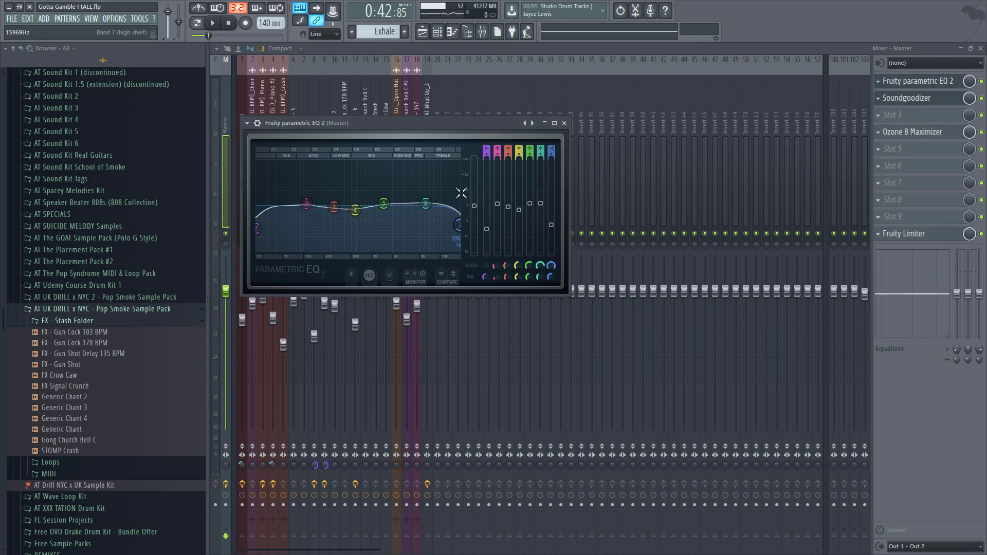
click(564, 124)
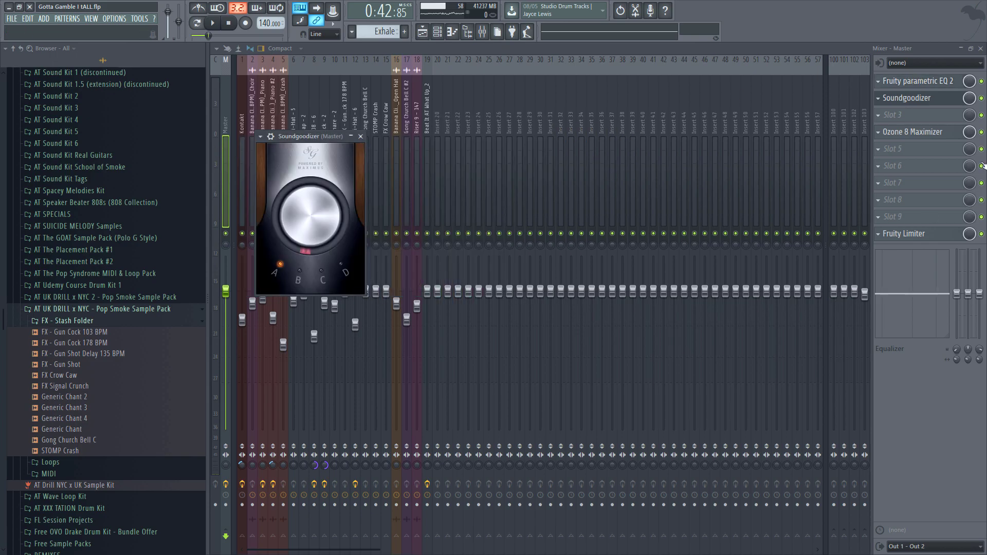
click(910, 132)
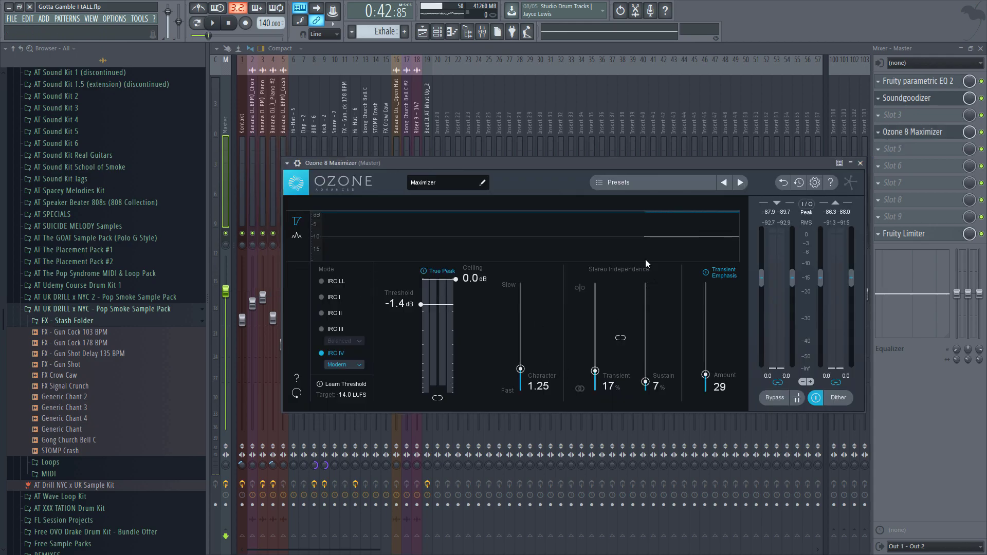
click(860, 163)
click(360, 137)
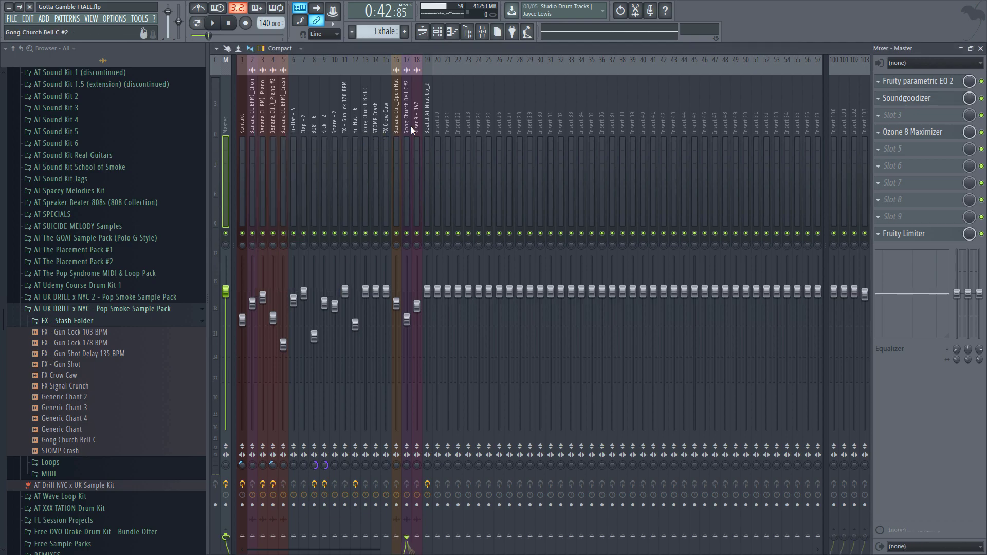
Step: Play the full mix from the playlist and select all clips in the arrangement, stopping playback at the end
click(416, 128)
drag(413, 131, 243, 154)
key(space)
key(F5)
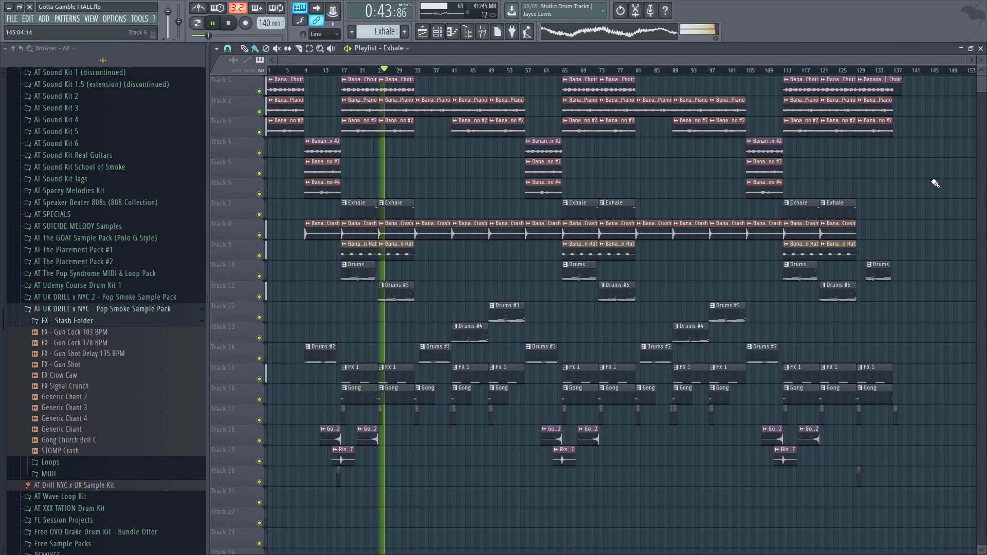
key(ctrl+a)
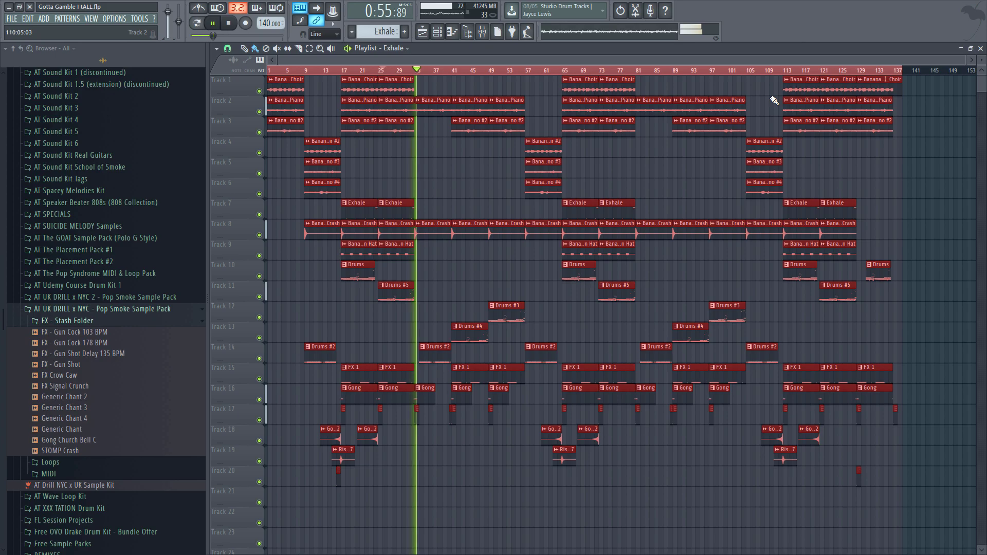
key(space)
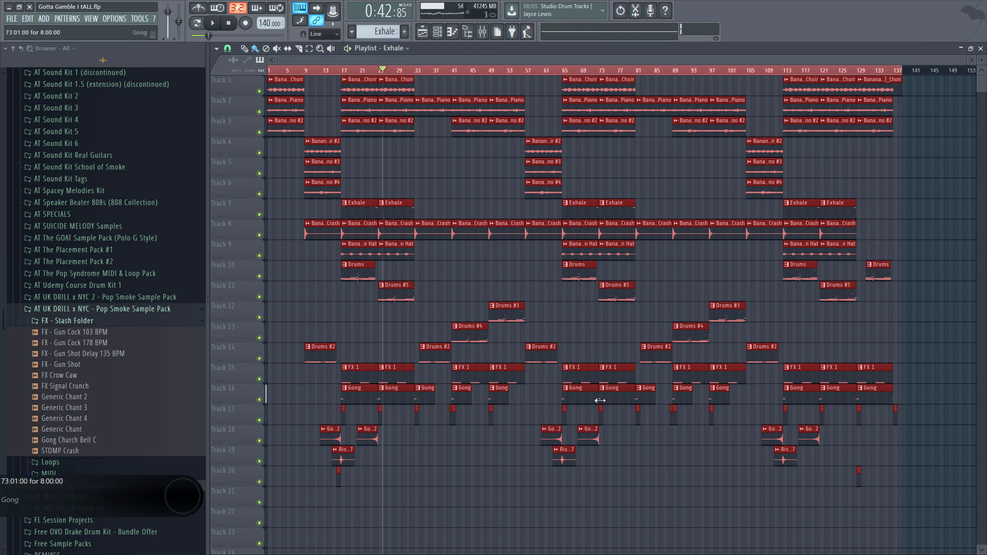